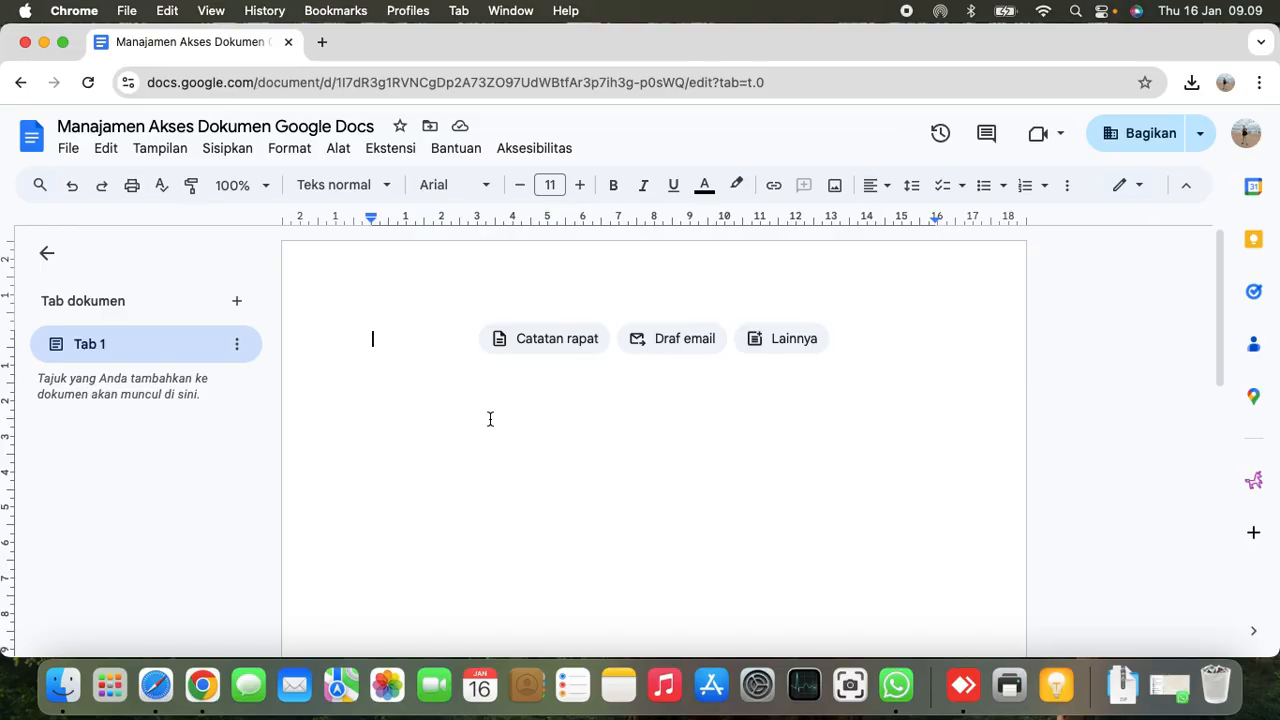
# Search the web for "exce draw" in a new browser tab and open the Excalidraw website.
pyautogui.click(314, 48)
pyautogui.write('excel')
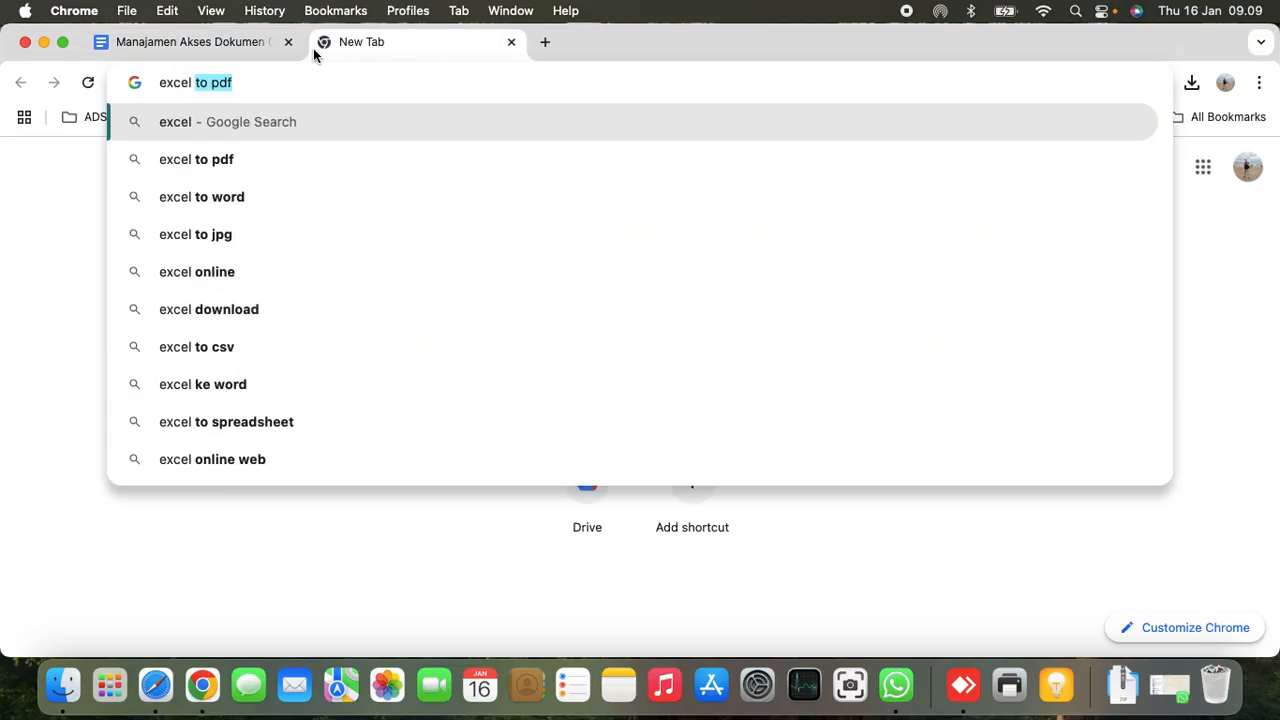
pyautogui.press('BackSpace')
pyautogui.press('BackSpace')
pyautogui.write('draw')
pyautogui.press('Return')
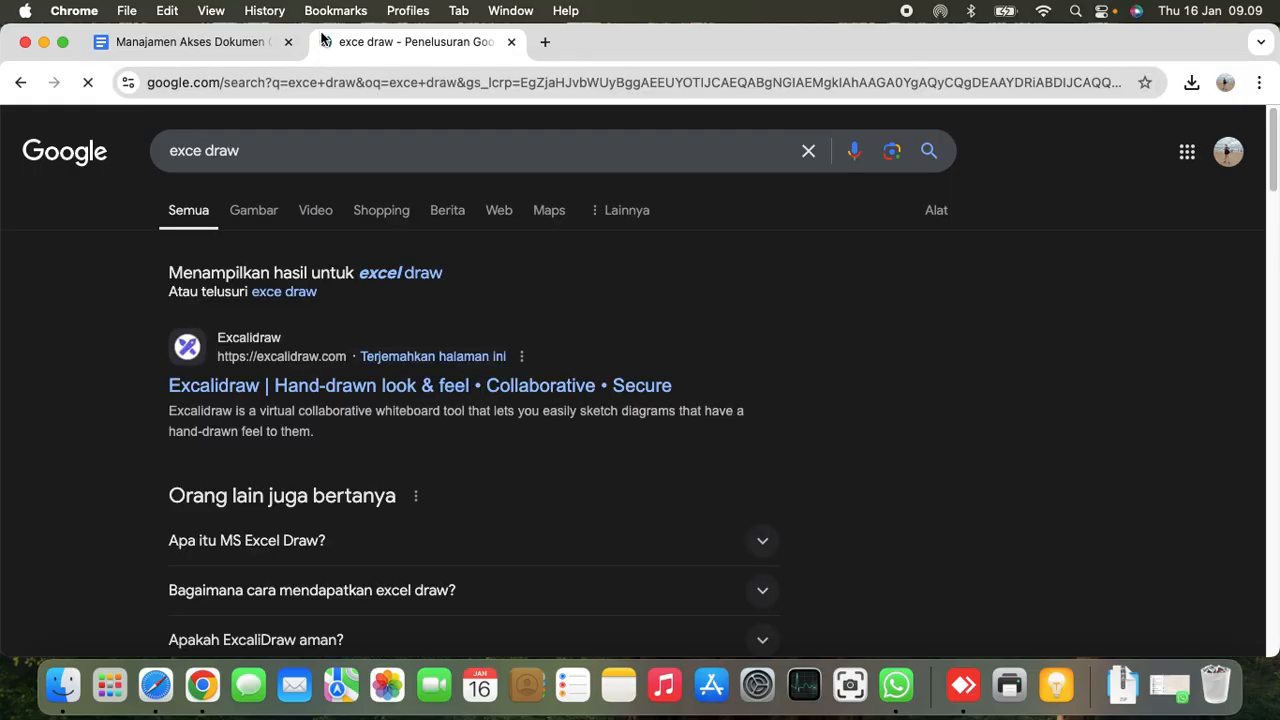
pyautogui.click(362, 396)
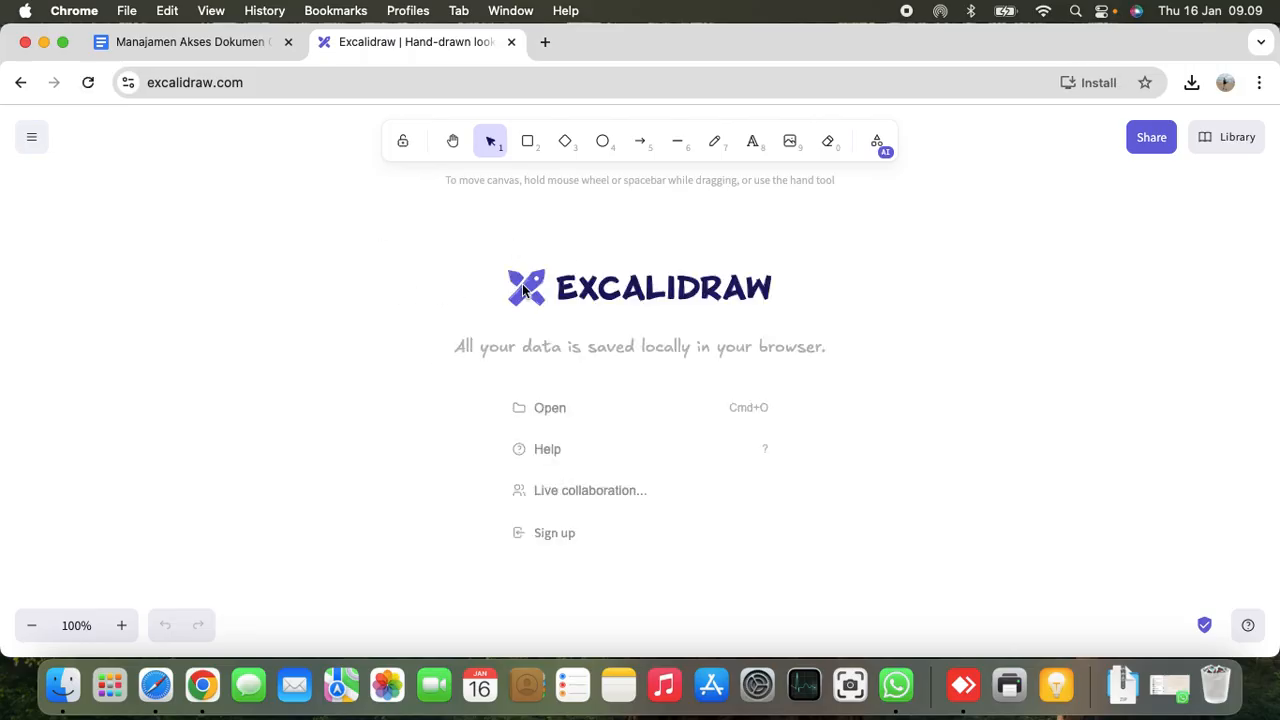
# Draw a rectangle, move it to the upper middle of the canvas and reshape it into a wide, flat box.
pyautogui.click(528, 142)
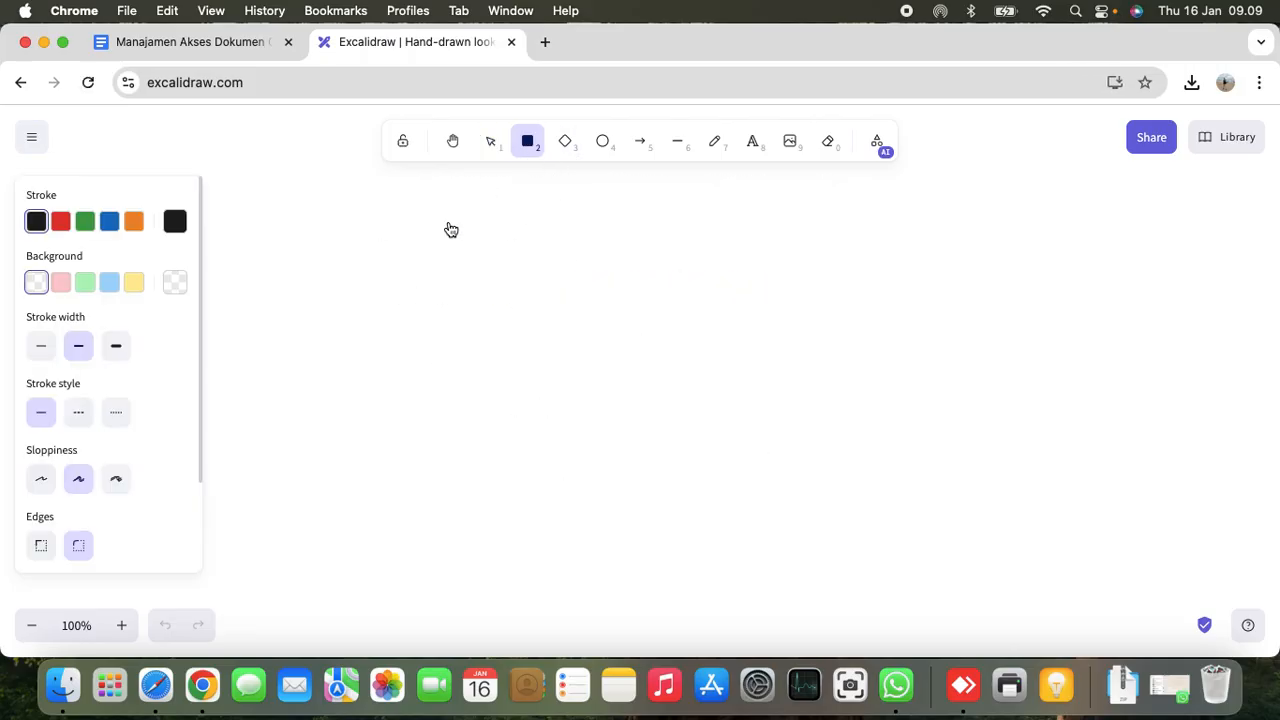
pyautogui.moveTo(316, 265); pyautogui.dragTo(472, 467)
pyautogui.moveTo(406, 357); pyautogui.dragTo(600, 331)
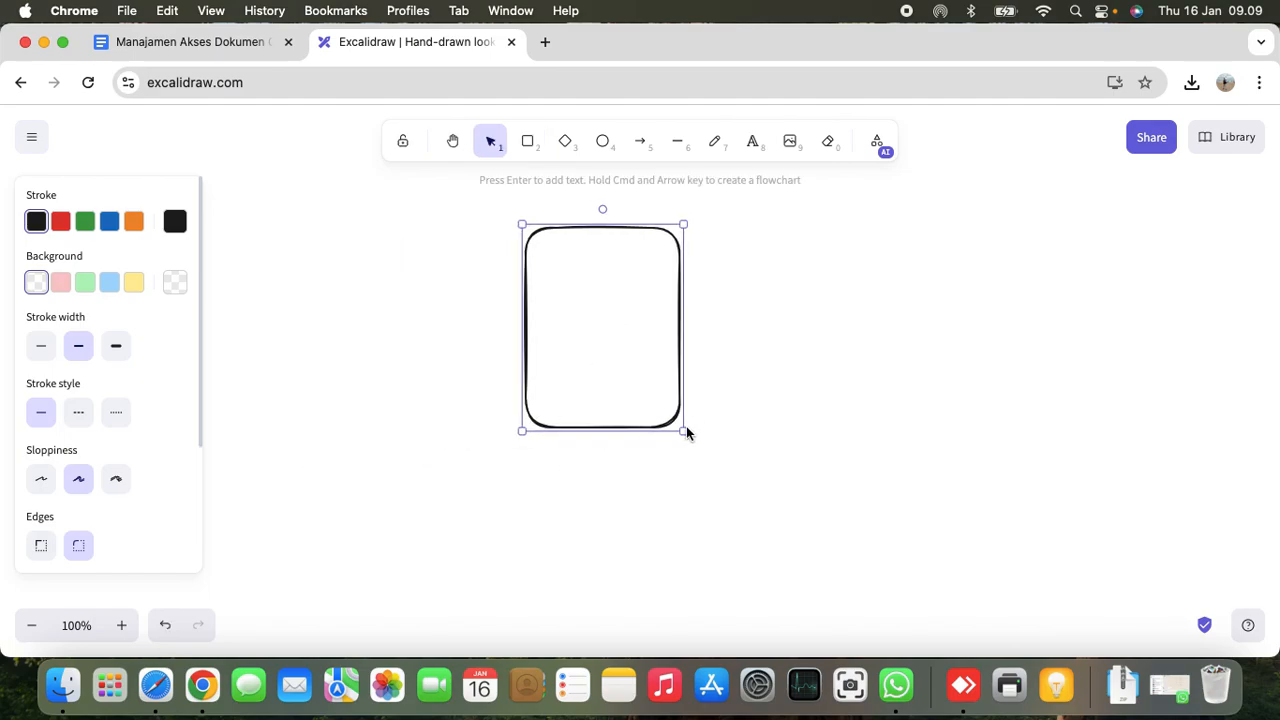
pyautogui.moveTo(683, 431); pyautogui.dragTo(757, 309)
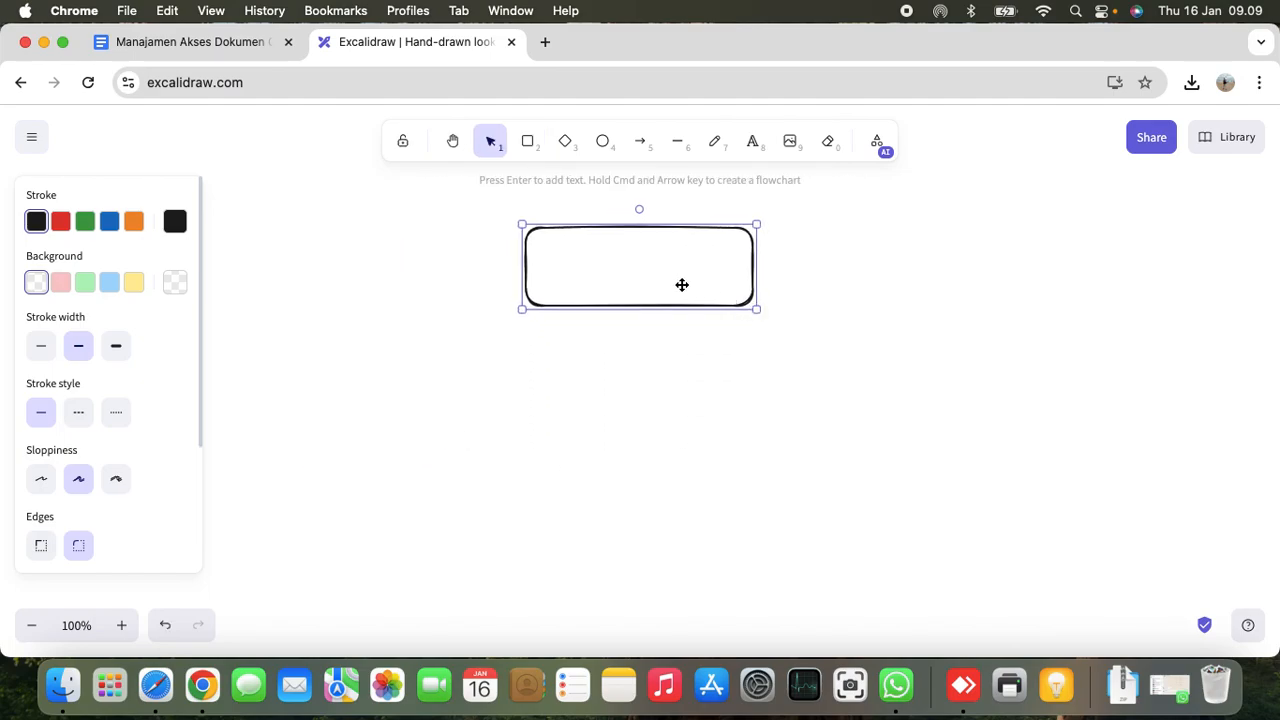
# Label the rectangle "Dokumen" and shrink the box to fit more closely around the text.
pyautogui.doubleClick(631, 280)
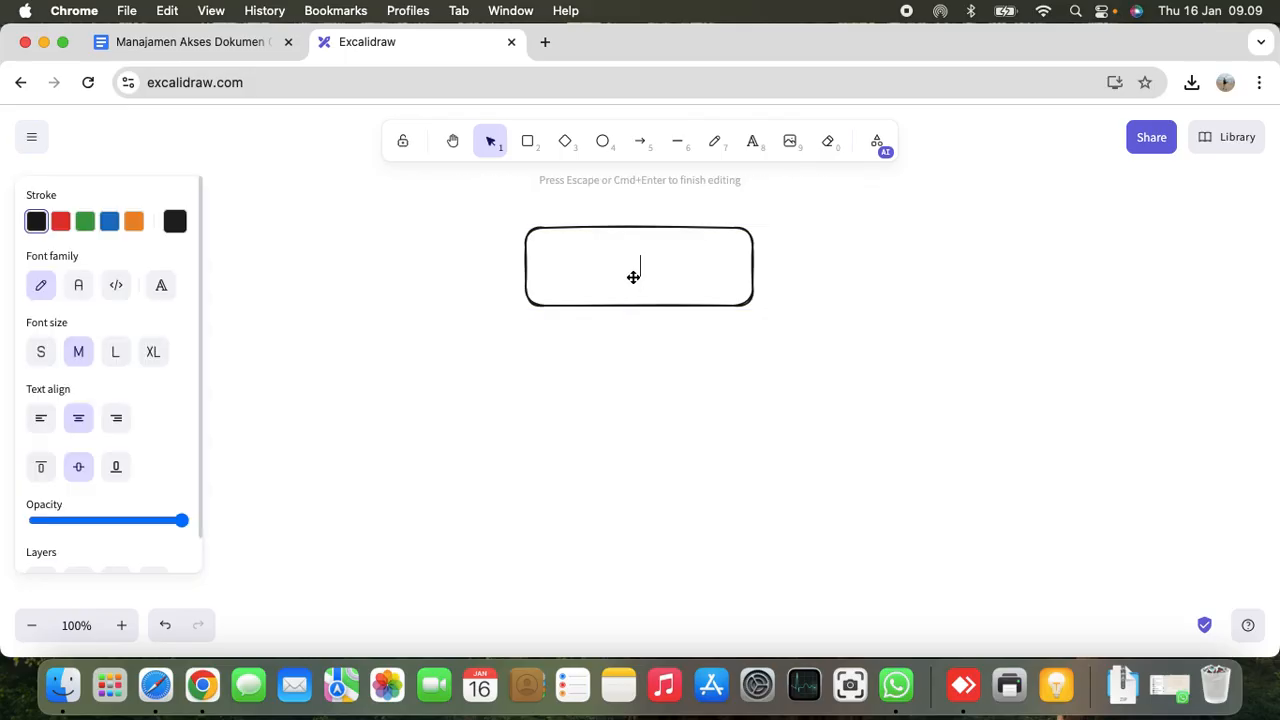
pyautogui.write('Dokumen')
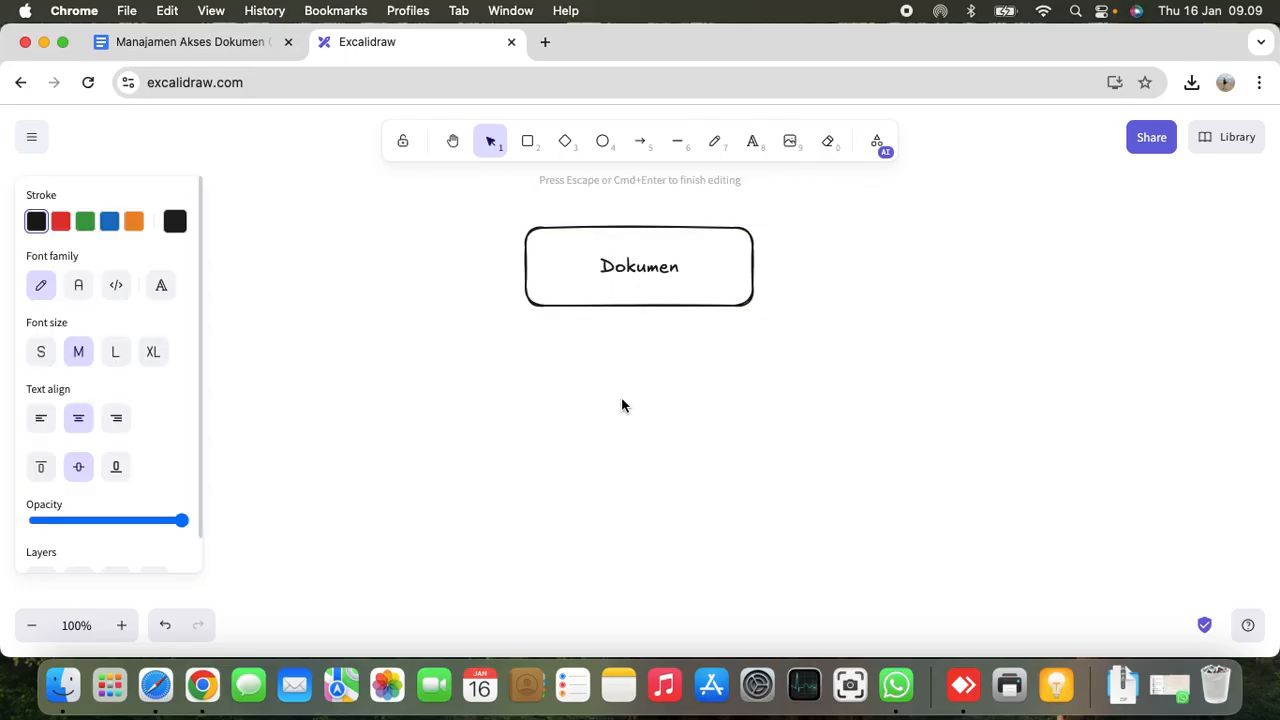
pyautogui.click(628, 400)
pyautogui.click(714, 280)
pyautogui.moveTo(755, 310); pyautogui.dragTo(711, 281)
pyautogui.click(746, 332)
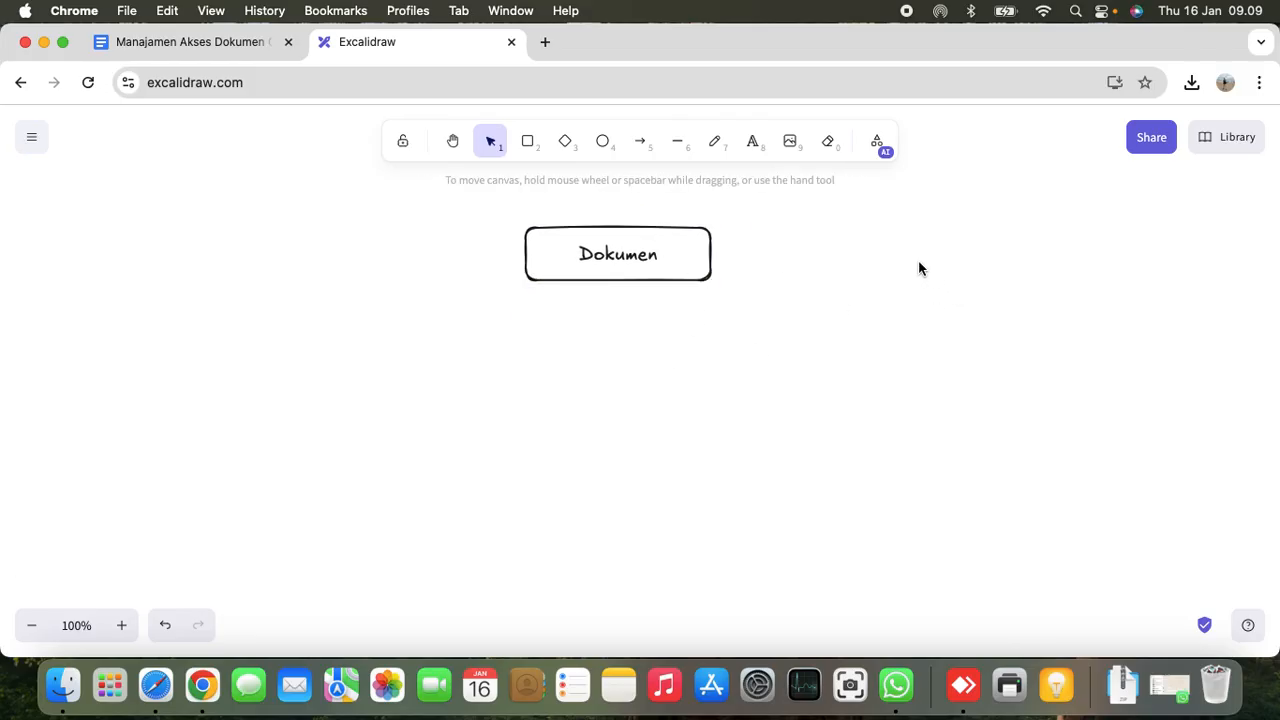
pyautogui.click(703, 268)
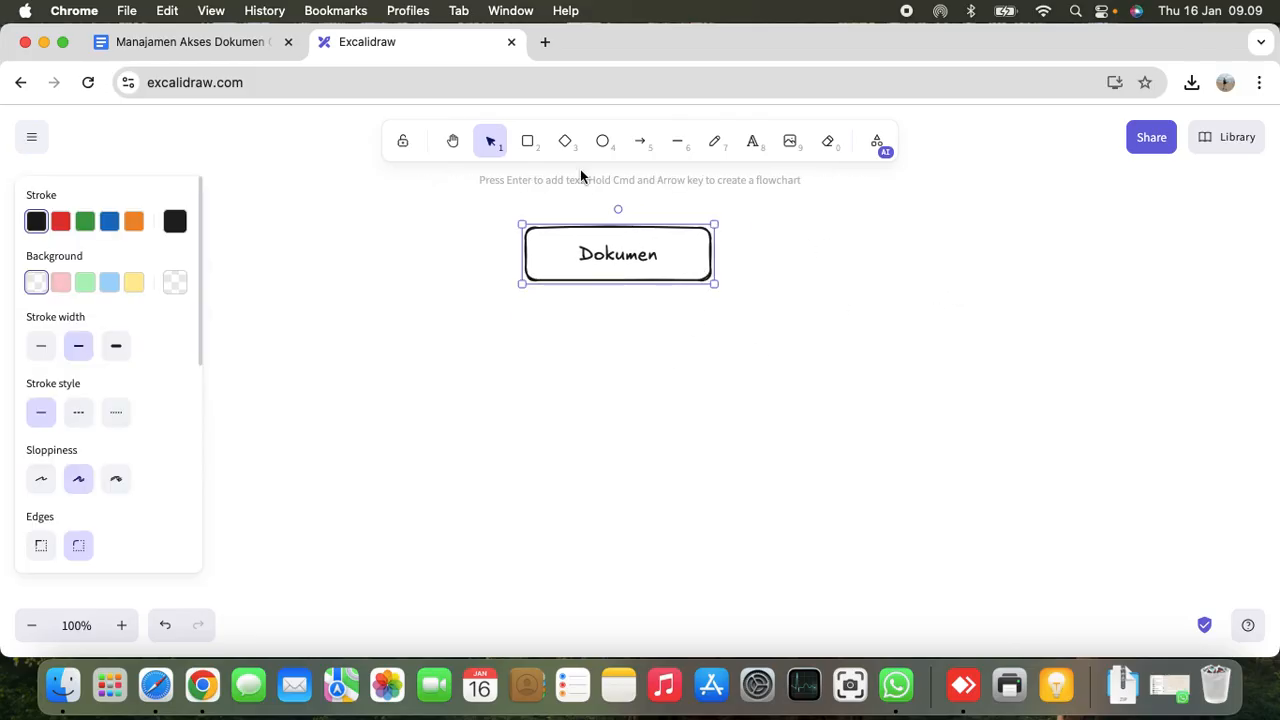
pyautogui.click(640, 141)
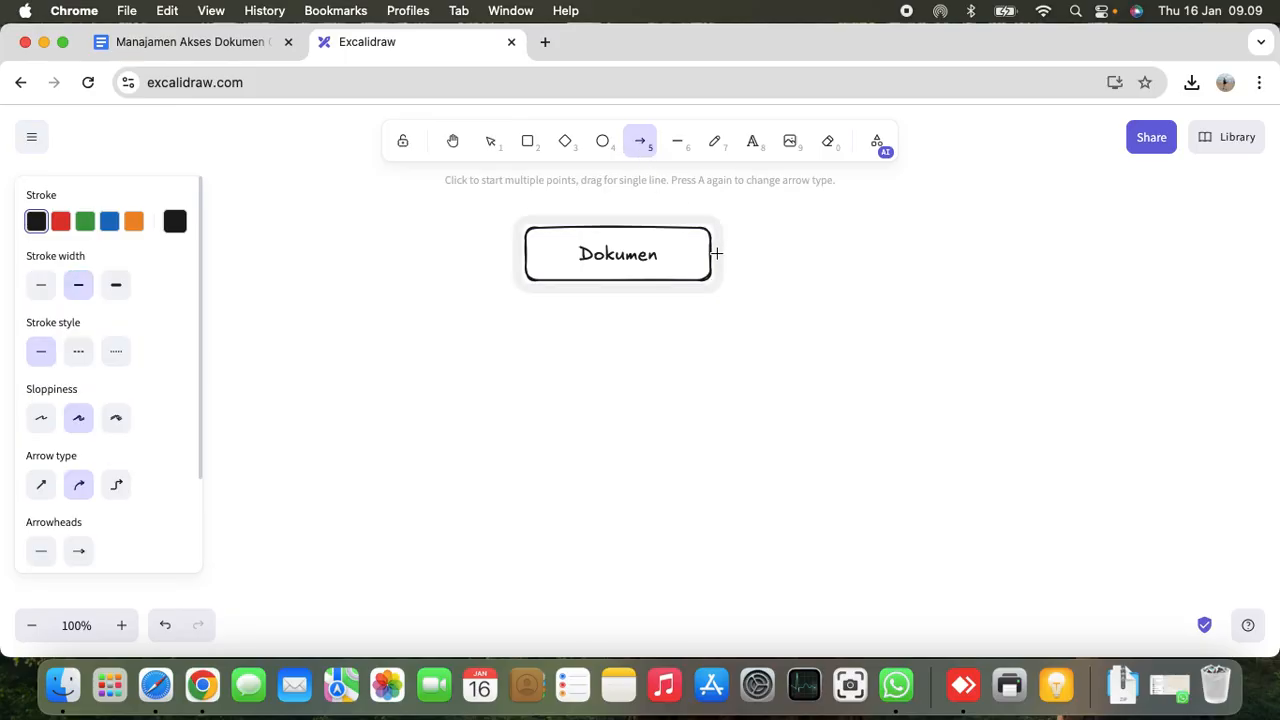
pyautogui.press('Escape')
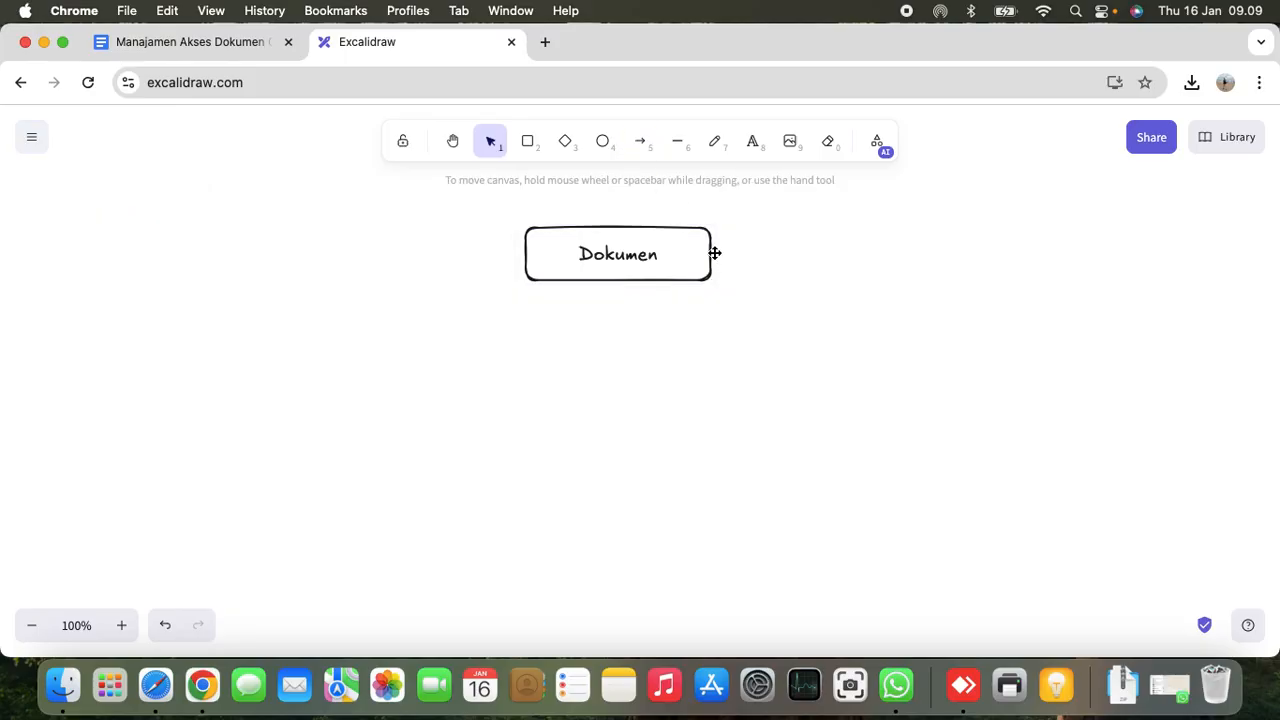
pyautogui.click(528, 143)
pyautogui.moveTo(752, 237); pyautogui.dragTo(982, 302)
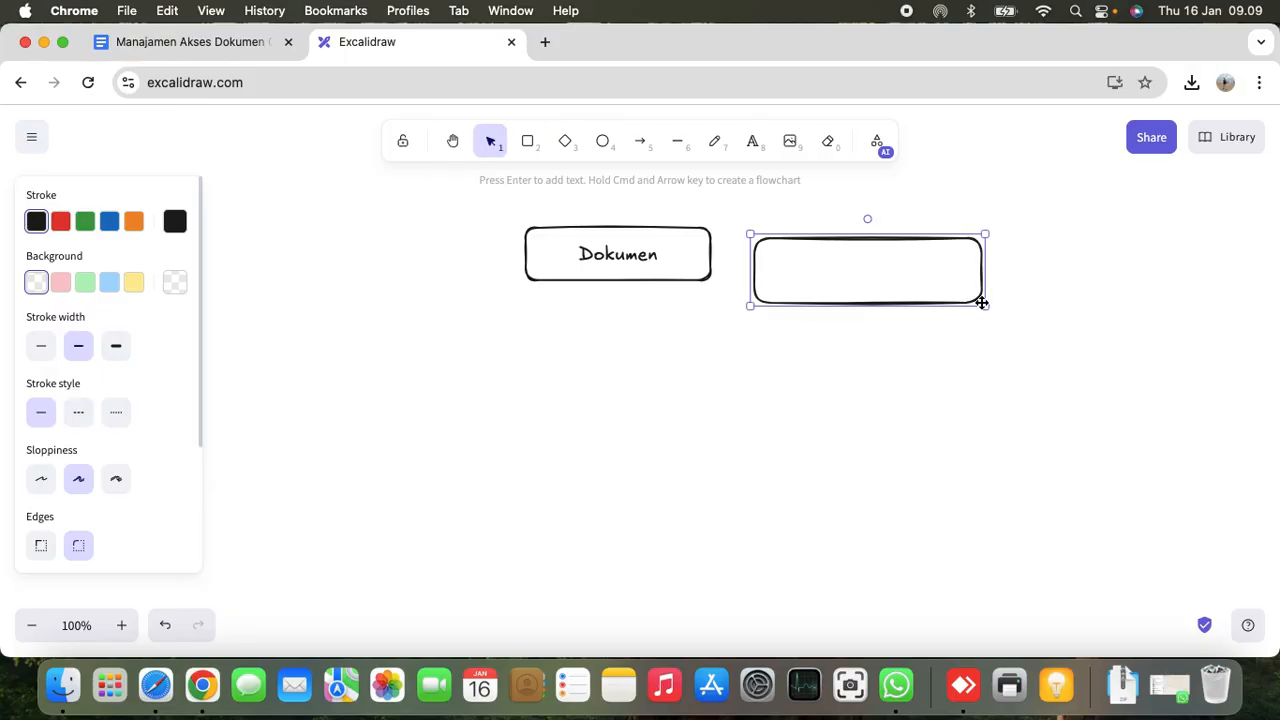
pyautogui.click(851, 268)
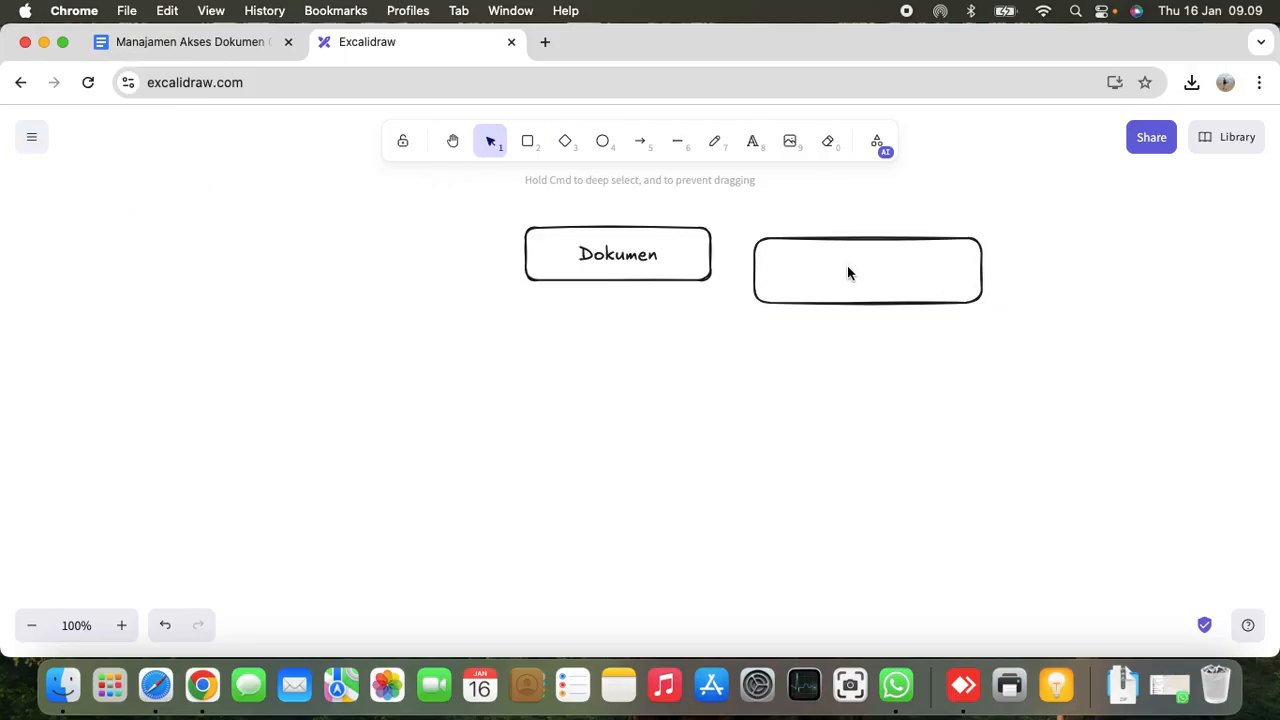
pyautogui.click(908, 244)
pyautogui.press('BackSpace')
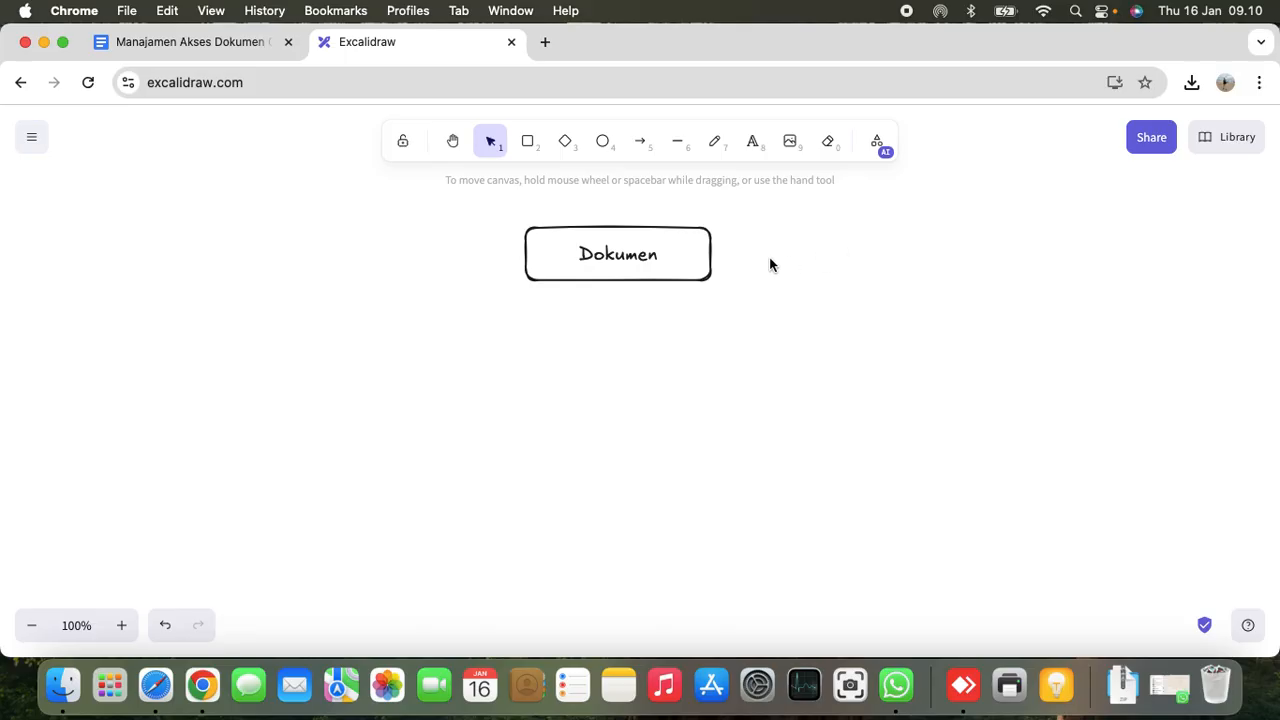
# Duplicate the Dokumen box and place the copy beside the original on its right.
pyautogui.click(709, 249)
pyautogui.press('super+c')
pyautogui.press('super+v')
pyautogui.click(815, 273)
pyautogui.moveTo(809, 265); pyautogui.dragTo(909, 257)
# Replace the copied box's text with three lines: "Guru", "Kepala Sekolah" and "Orang Tua".
pyautogui.doubleClick(877, 251)
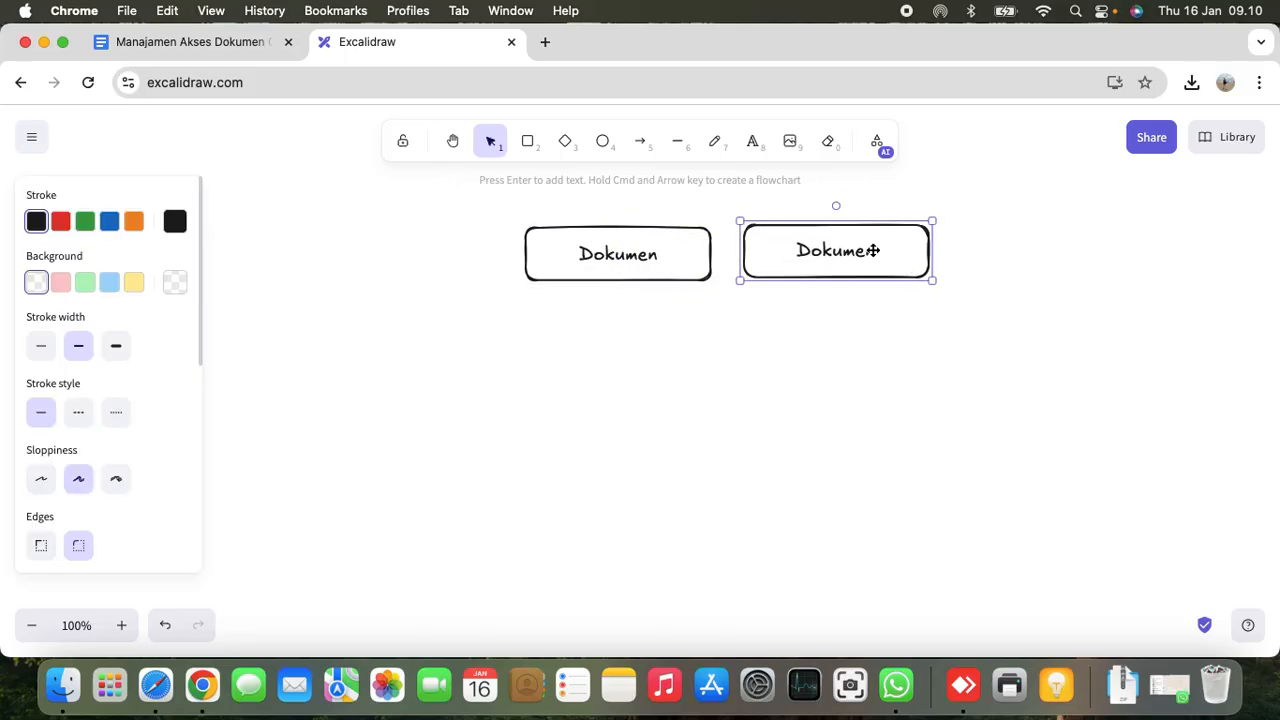
pyautogui.press('capslock')
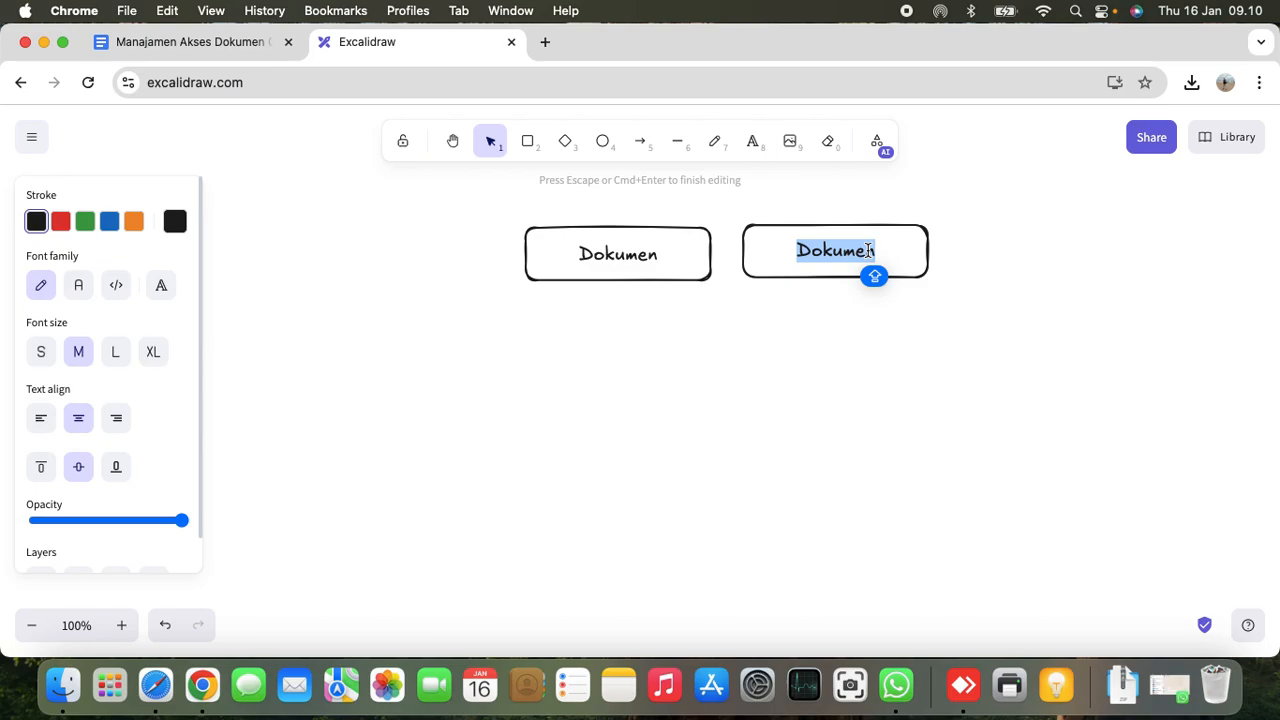
pyautogui.write('B')
pyautogui.press('BackSpace')
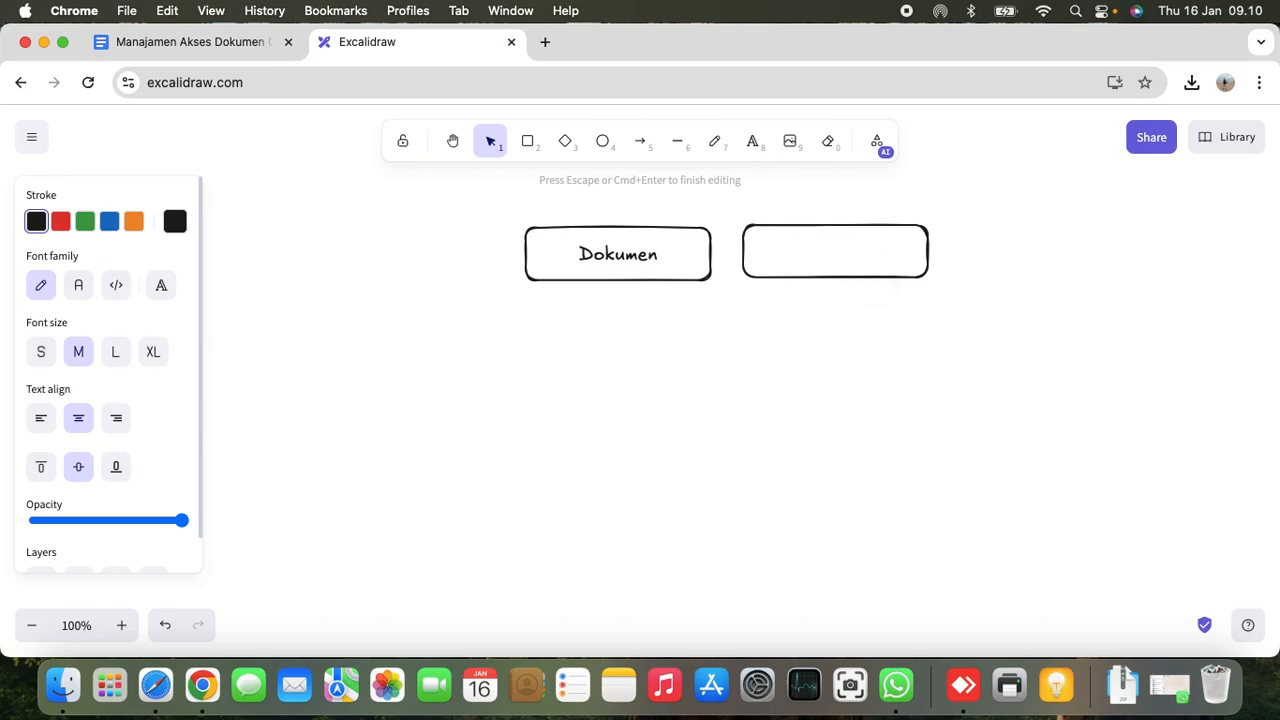
pyautogui.write('Guru')
pyautogui.press('Return')
pyautogui.write('Kepala Sekolah')
pyautogui.press('Return')
pyautogui.press('capslock')
pyautogui.write('O')
pyautogui.press('capslock')
pyautogui.write('rang Tua')
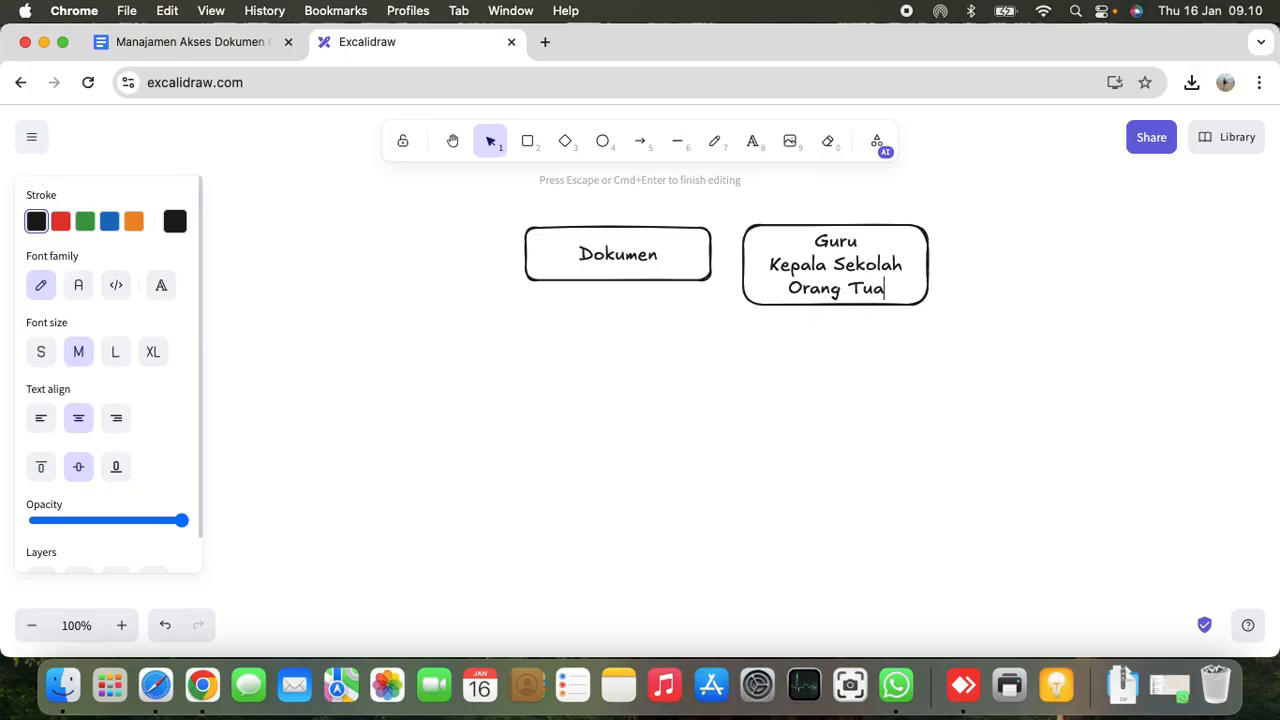
pyautogui.click(843, 351)
# Extend the original box's label to "Dokumen Tata Tertib Sekolah".
pyautogui.doubleClick(675, 256)
pyautogui.press('Escape')
pyautogui.doubleClick(675, 256)
pyautogui.press('Escape')
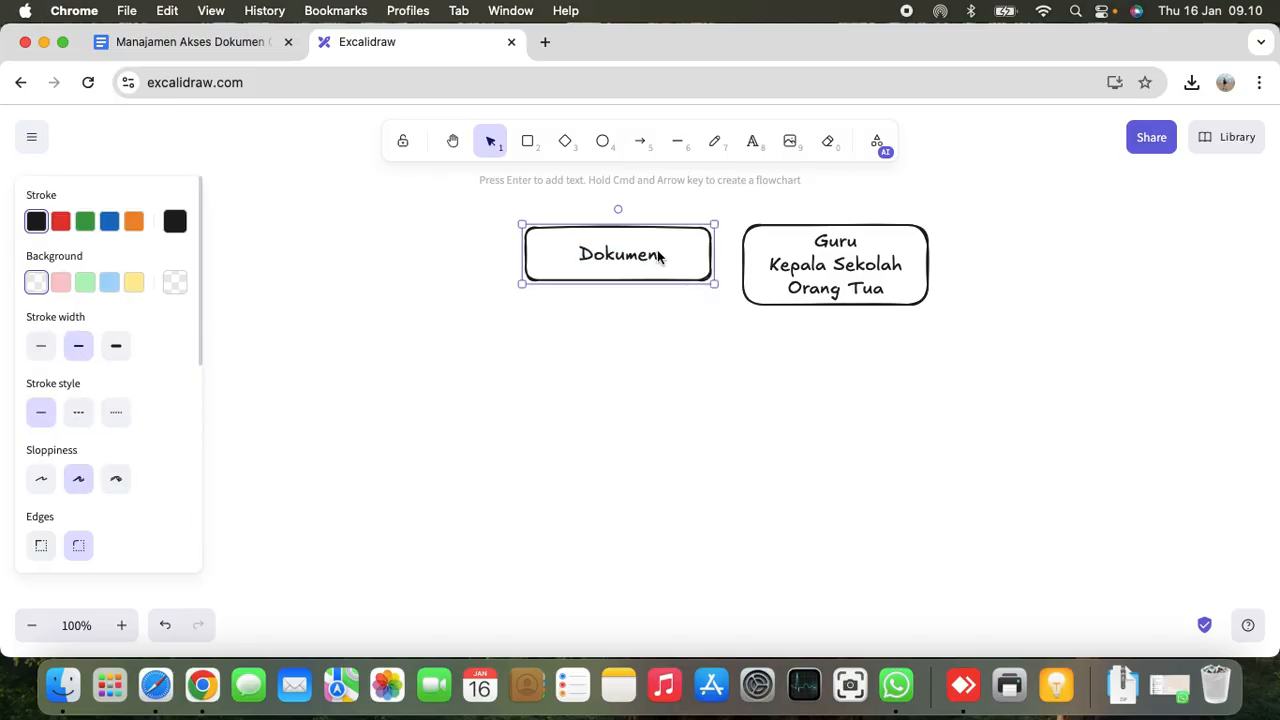
pyautogui.doubleClick(657, 253)
pyautogui.press('Right')
pyautogui.write('Ta')
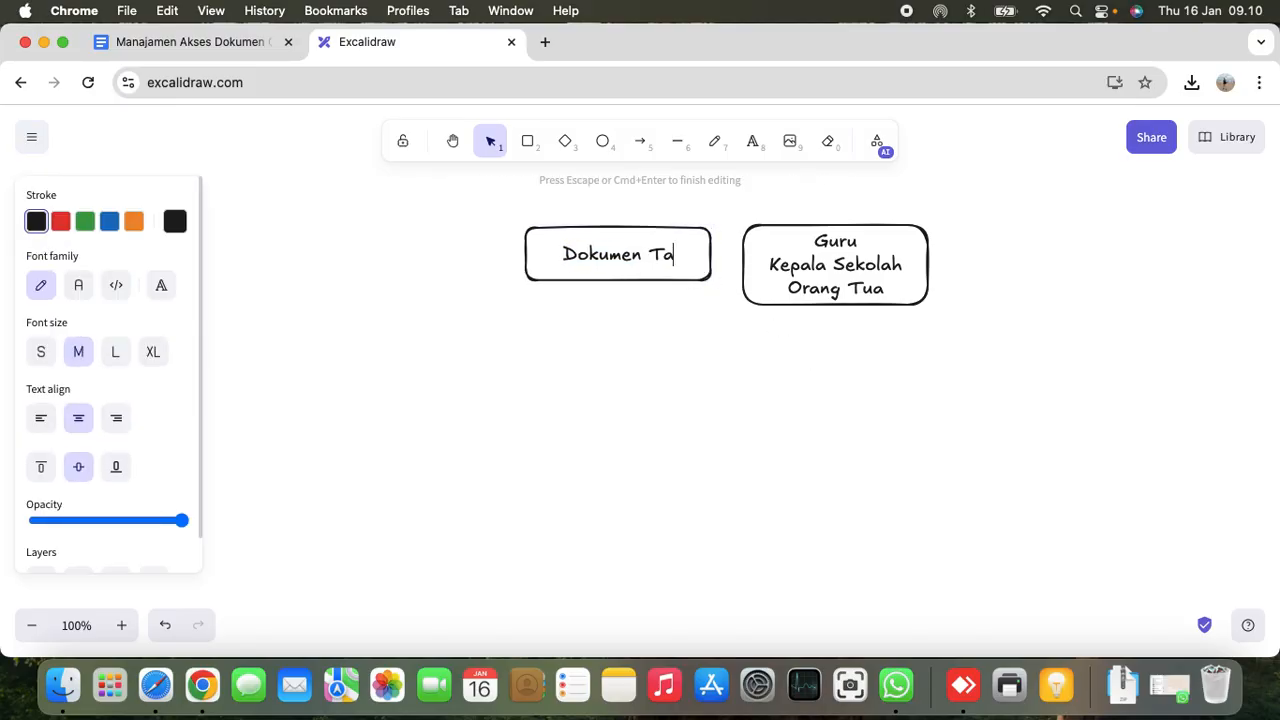
pyautogui.write('ta Tertib')
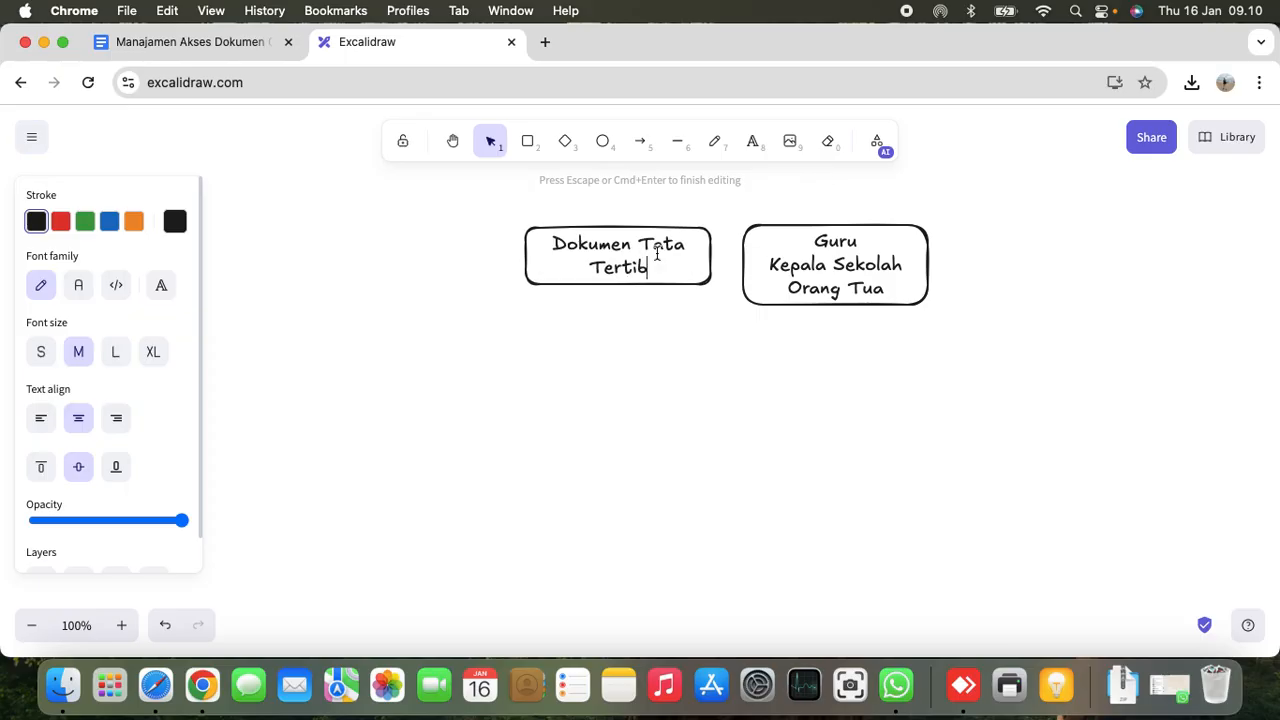
pyautogui.write(' Sekolah')
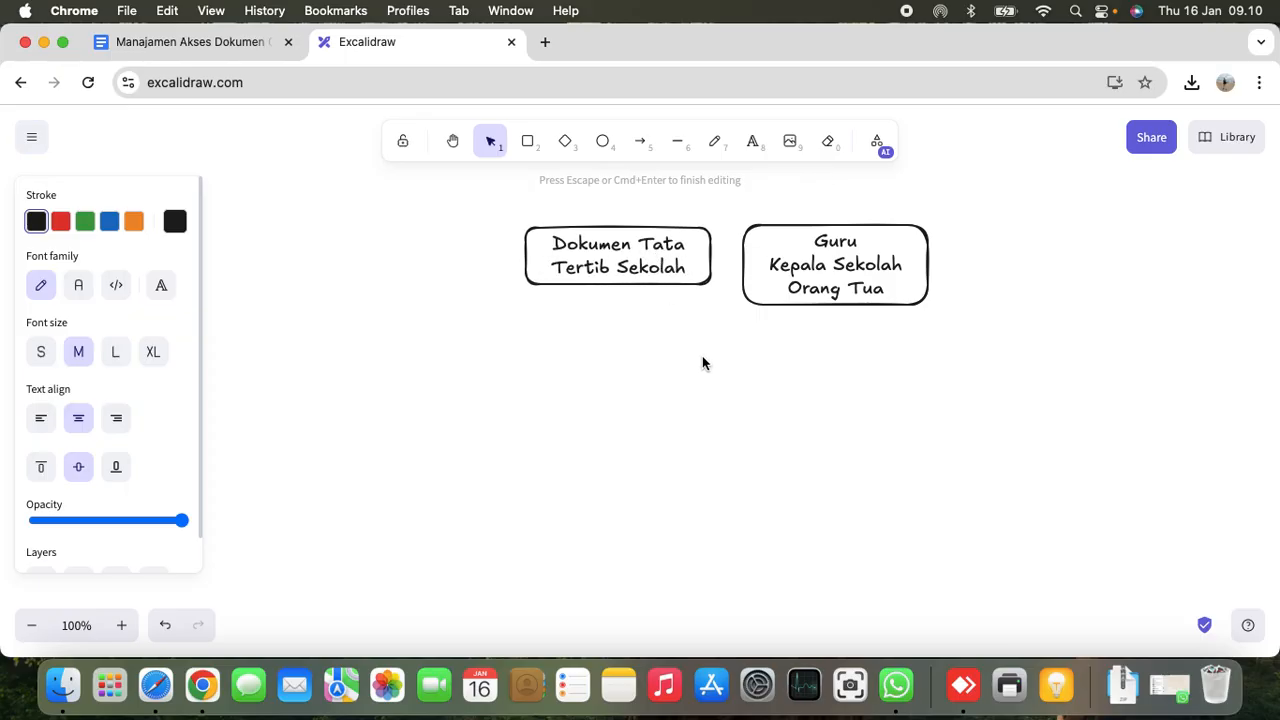
pyautogui.click(703, 363)
# Reposition the document box and the roles box side by side, leaving a gap between them for a connector.
pyautogui.moveTo(640, 288); pyautogui.dragTo(477, 302)
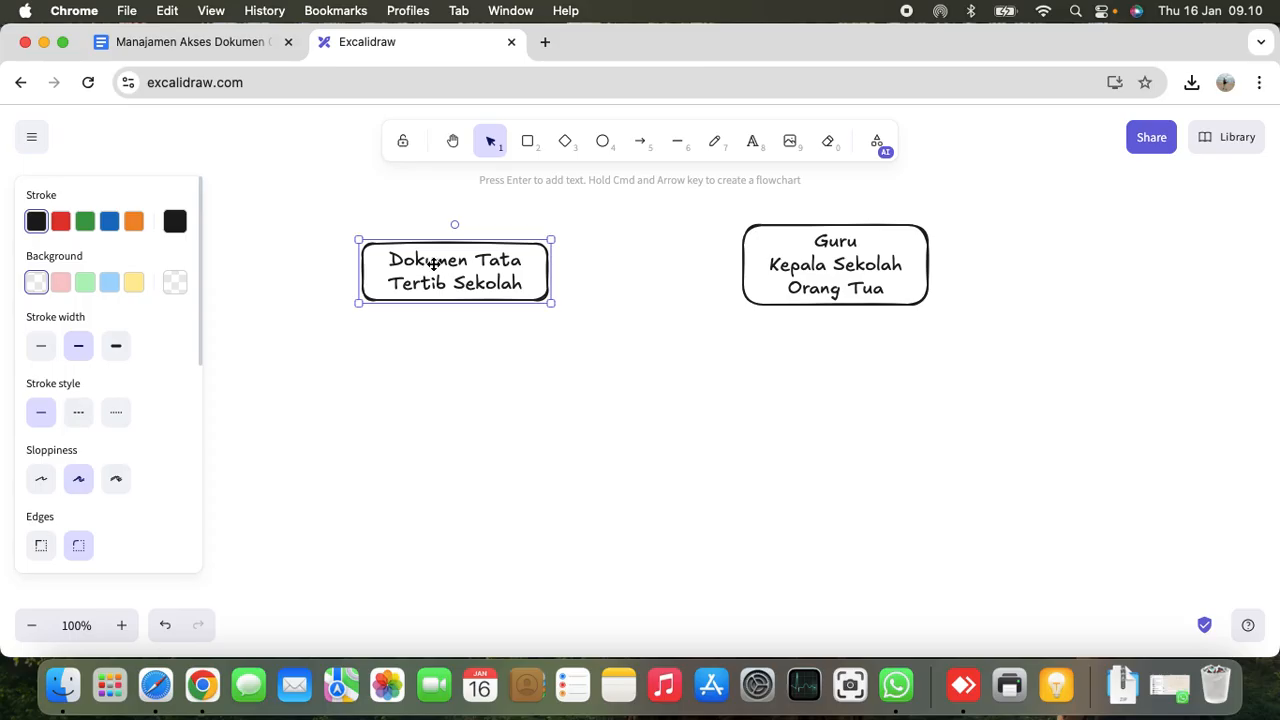
pyautogui.click(853, 277)
pyautogui.moveTo(853, 277); pyautogui.dragTo(822, 286)
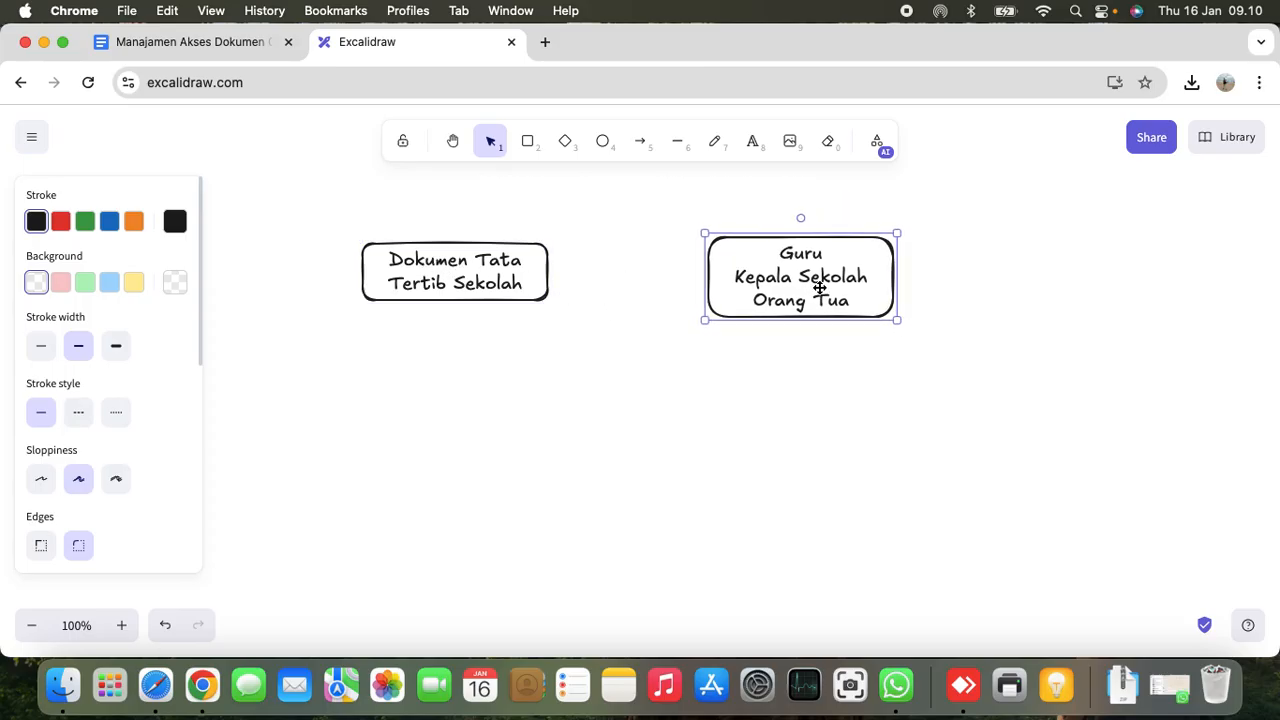
pyautogui.click(651, 316)
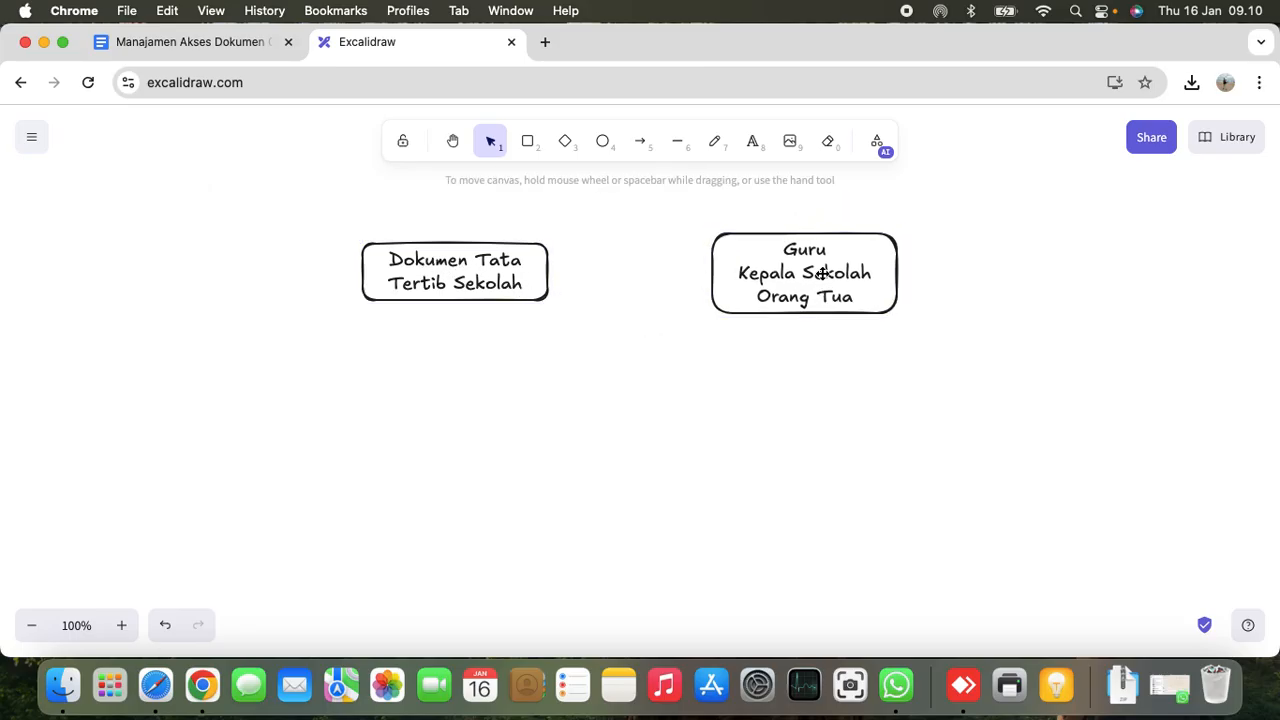
pyautogui.moveTo(807, 273); pyautogui.dragTo(741, 281)
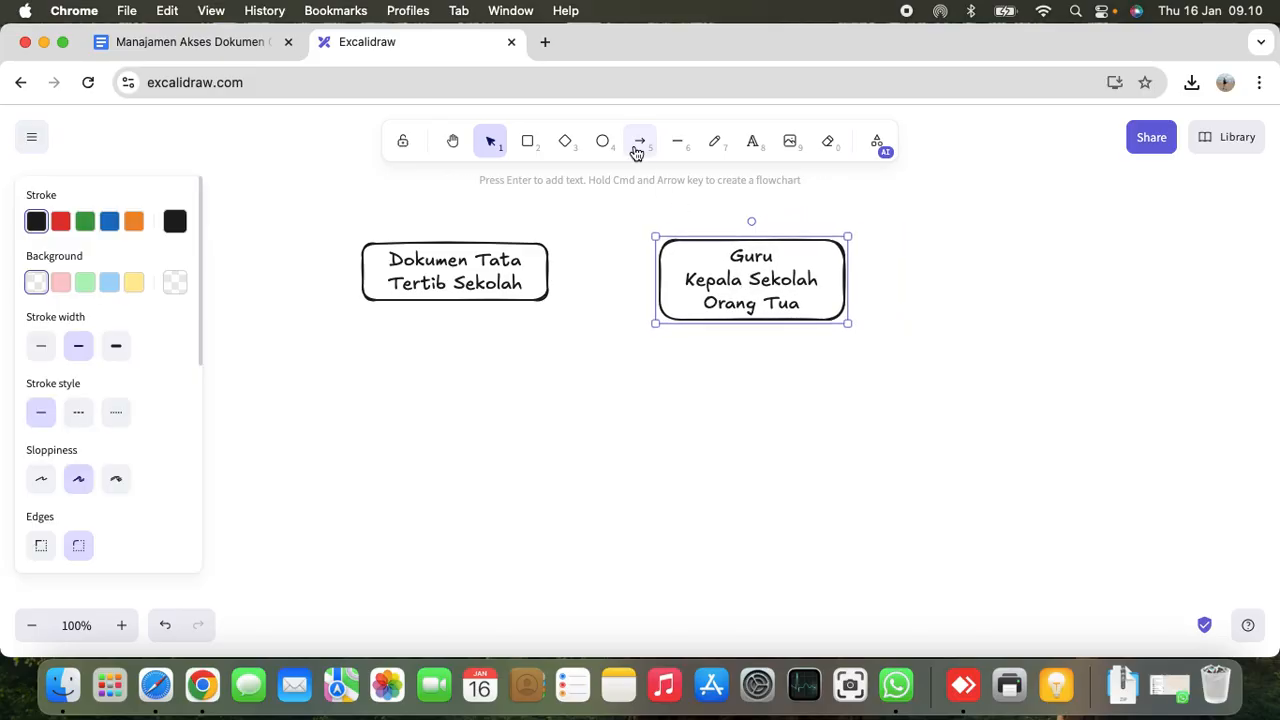
pyautogui.click(640, 141)
pyautogui.click(549, 280)
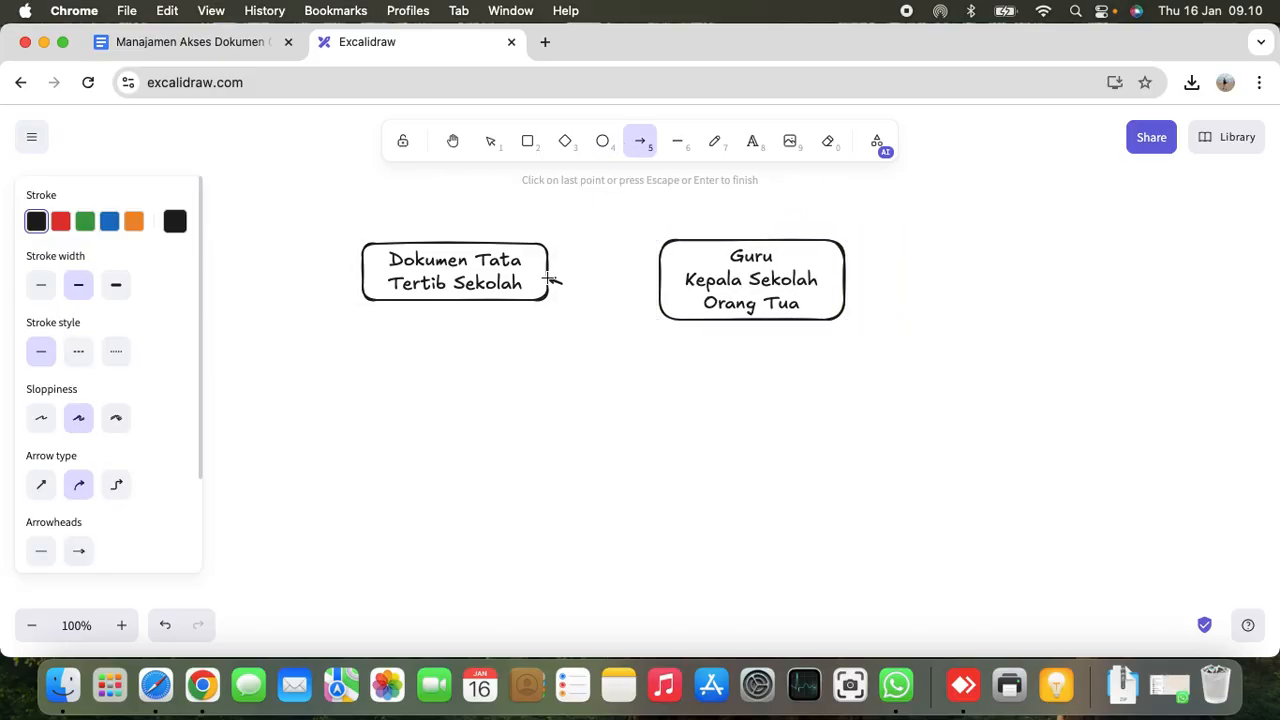
pyautogui.press('Escape')
# Draw an arrow from the Dokumen Tata Tertib Sekolah box to the box listing the roles.
pyautogui.click(640, 141)
pyautogui.click(545, 262)
pyautogui.click(654, 287)
pyautogui.click(669, 279)
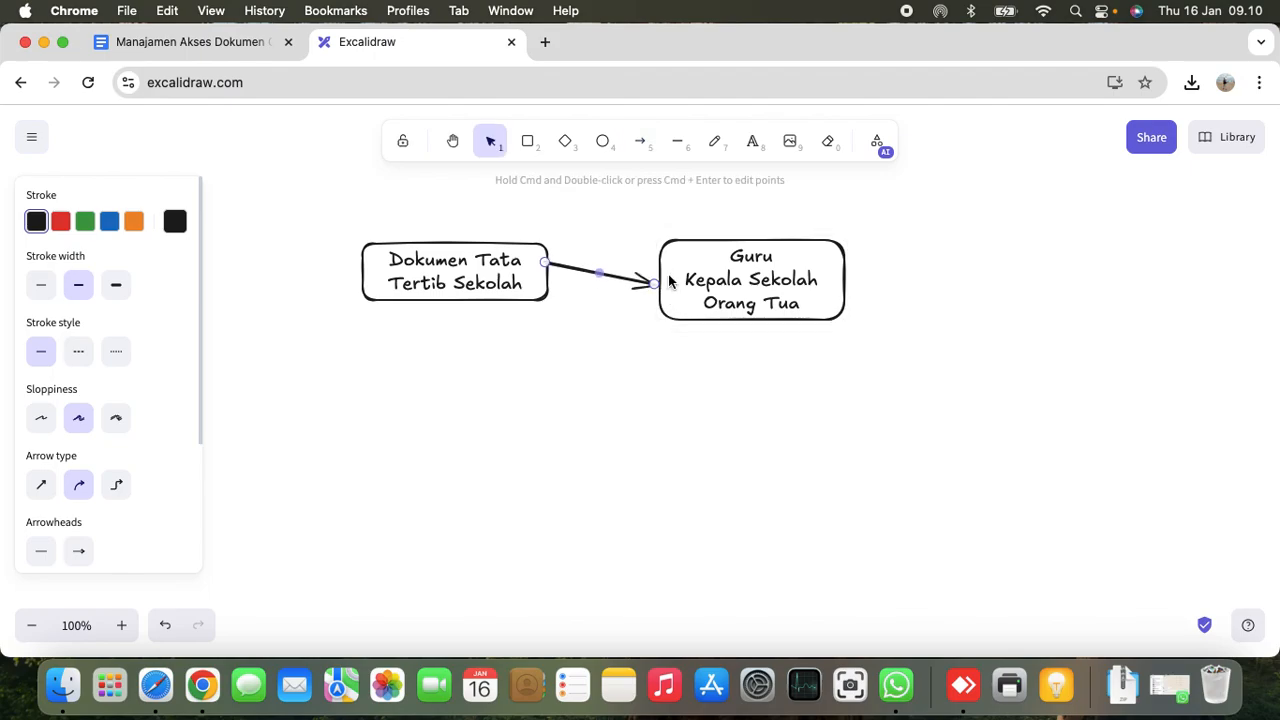
pyautogui.click(648, 402)
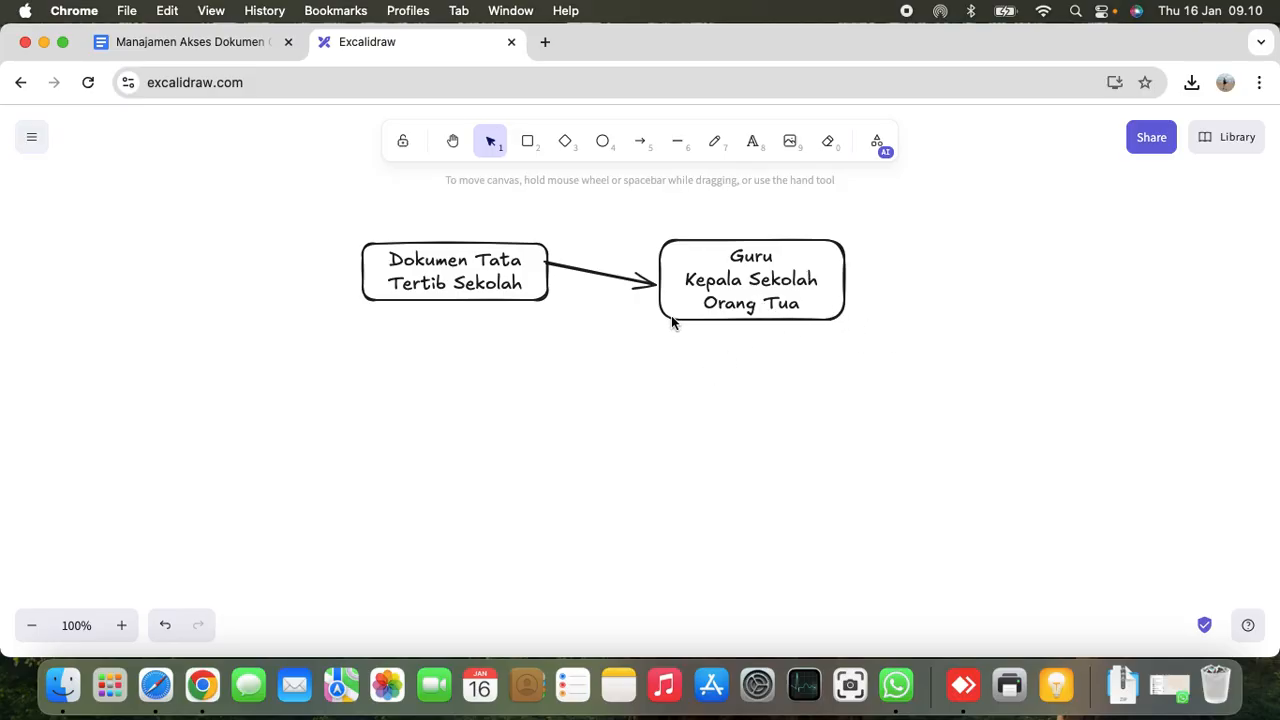
# Add "(Bisa Edit)" after both "Guru" and "Kepala Sekolah" in the roles box.
pyautogui.click(822, 276)
pyautogui.doubleClick(831, 270)
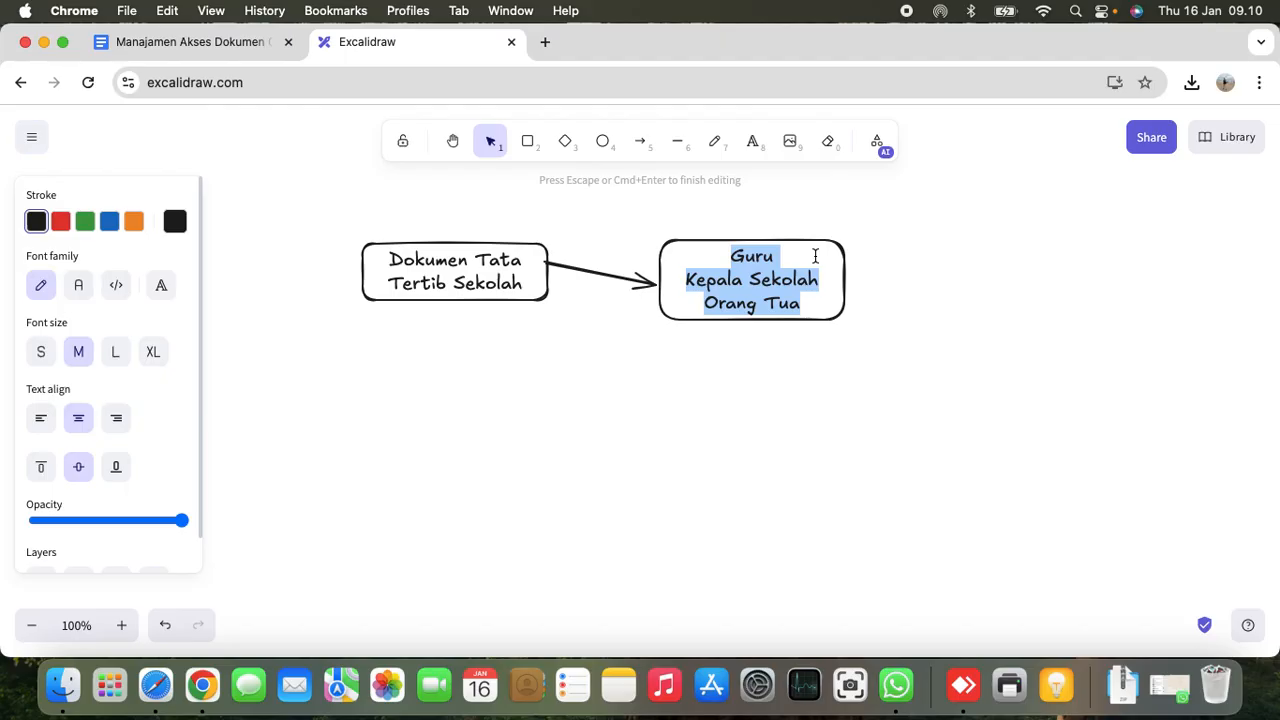
pyautogui.click(815, 256)
pyautogui.write('(Bisa Edit')
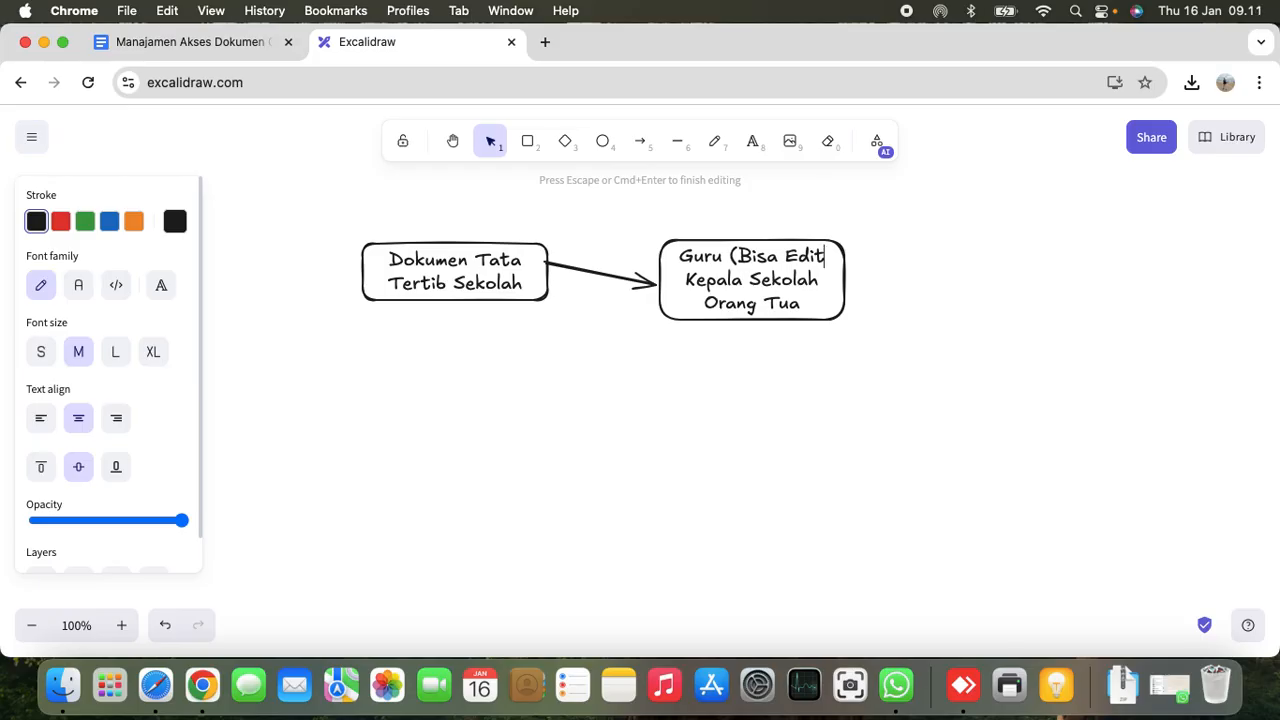
pyautogui.write(') Kepala')
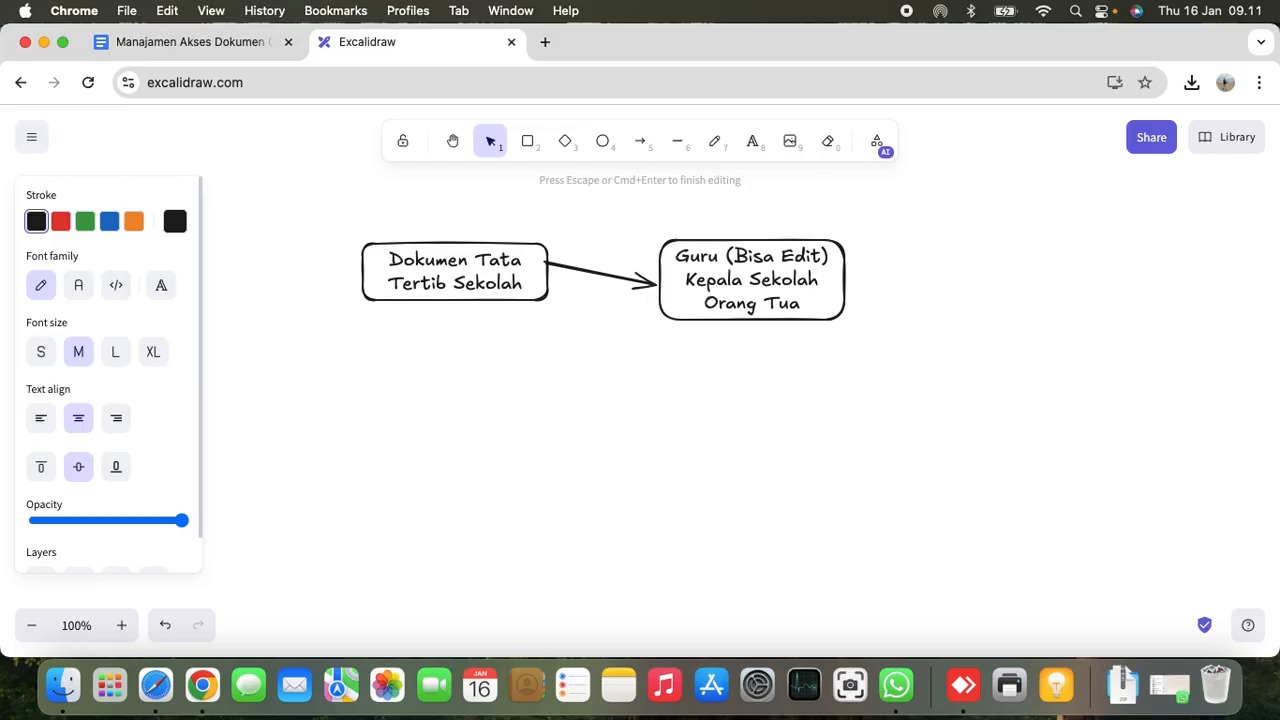
pyautogui.press('capslock')
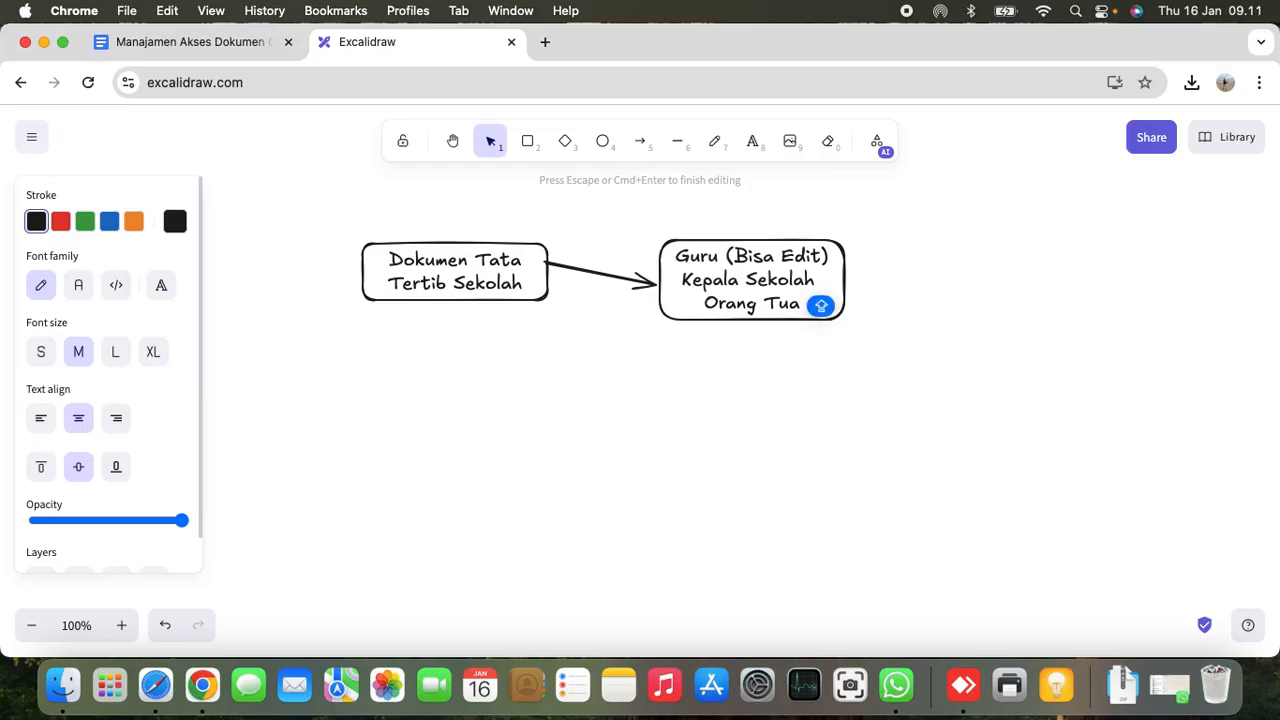
pyautogui.write('(Bisa ')
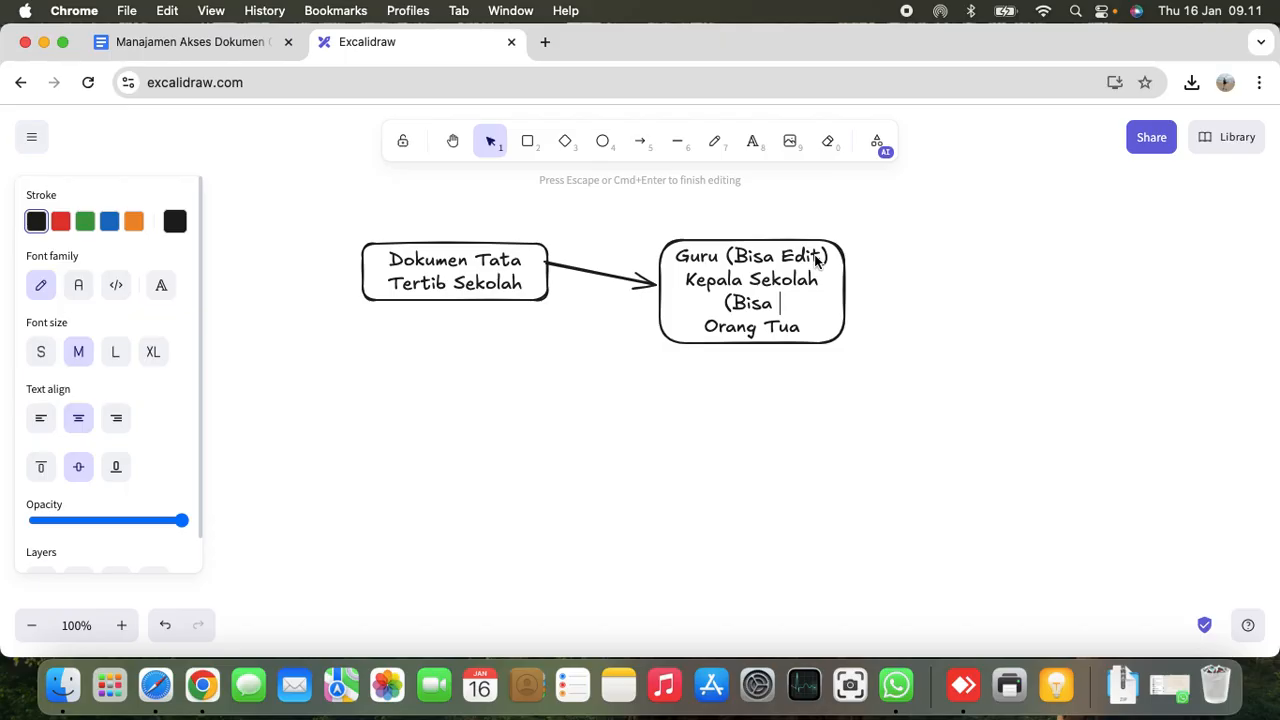
pyautogui.write('Edit)')
# Add "(Hanya Bisa Melihat Dokumen)" after "Orang Tua" in the roles box.
pyautogui.press('Down')
pyautogui.write('(')
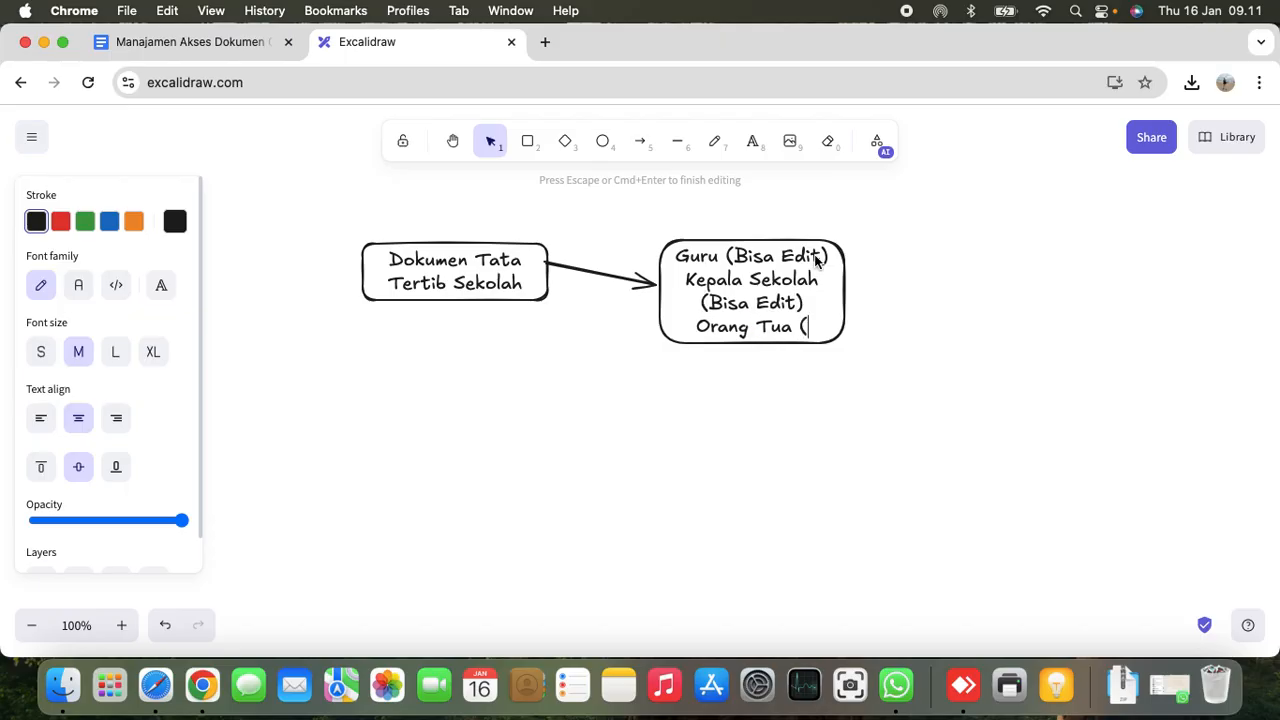
pyautogui.write('Hanya Bi')
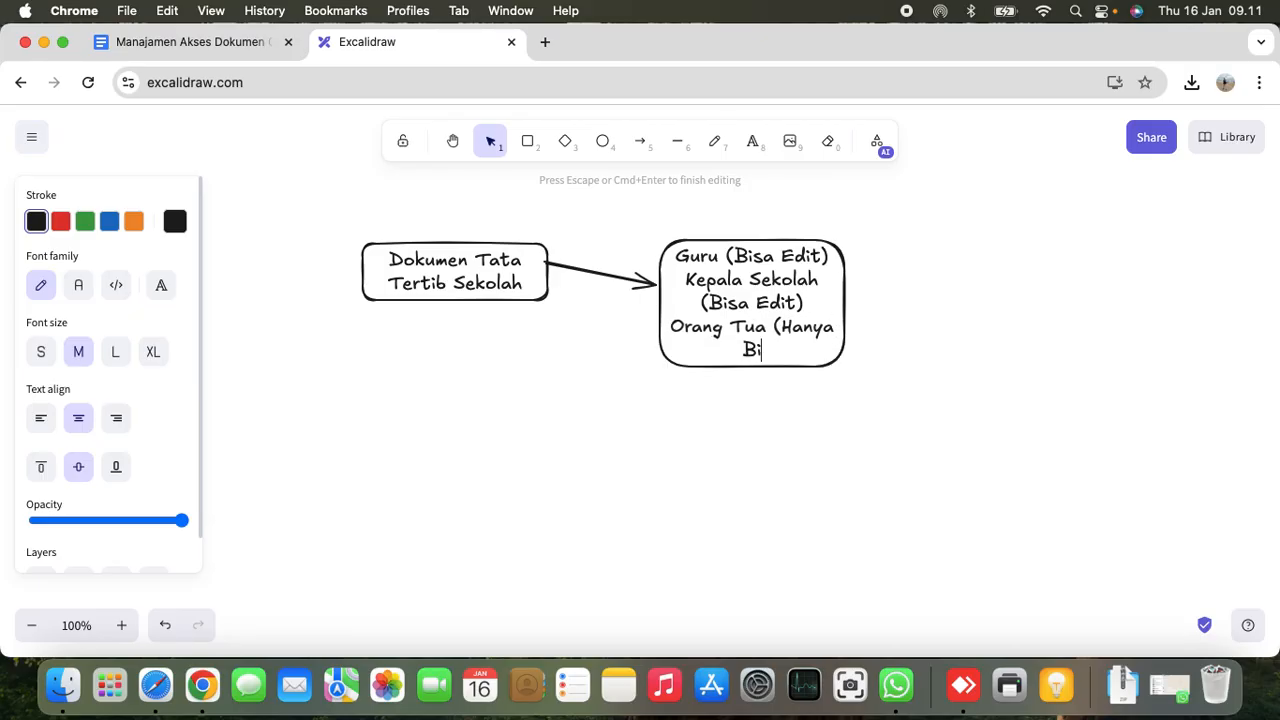
pyautogui.write('sa Melihat Dokumen')
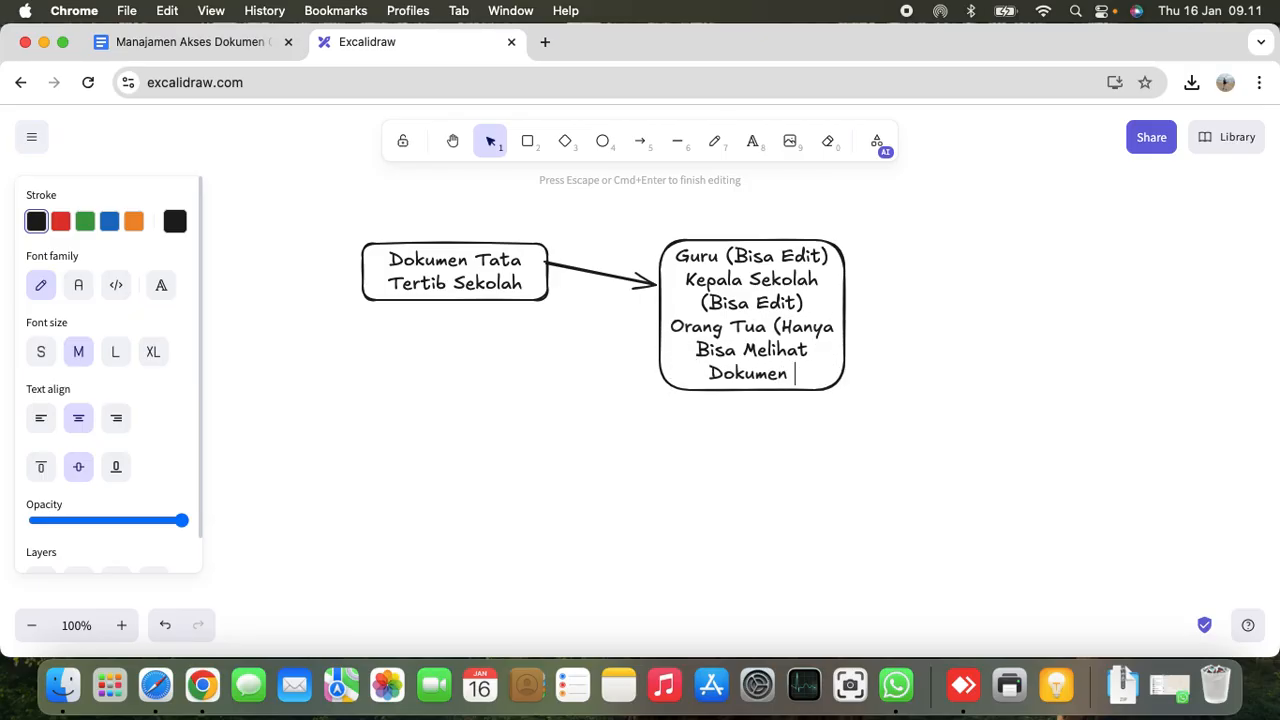
pyautogui.write(')')
pyautogui.click(940, 359)
# Widen the roles box until each role and its access right fit on a single line.
pyautogui.click(784, 286)
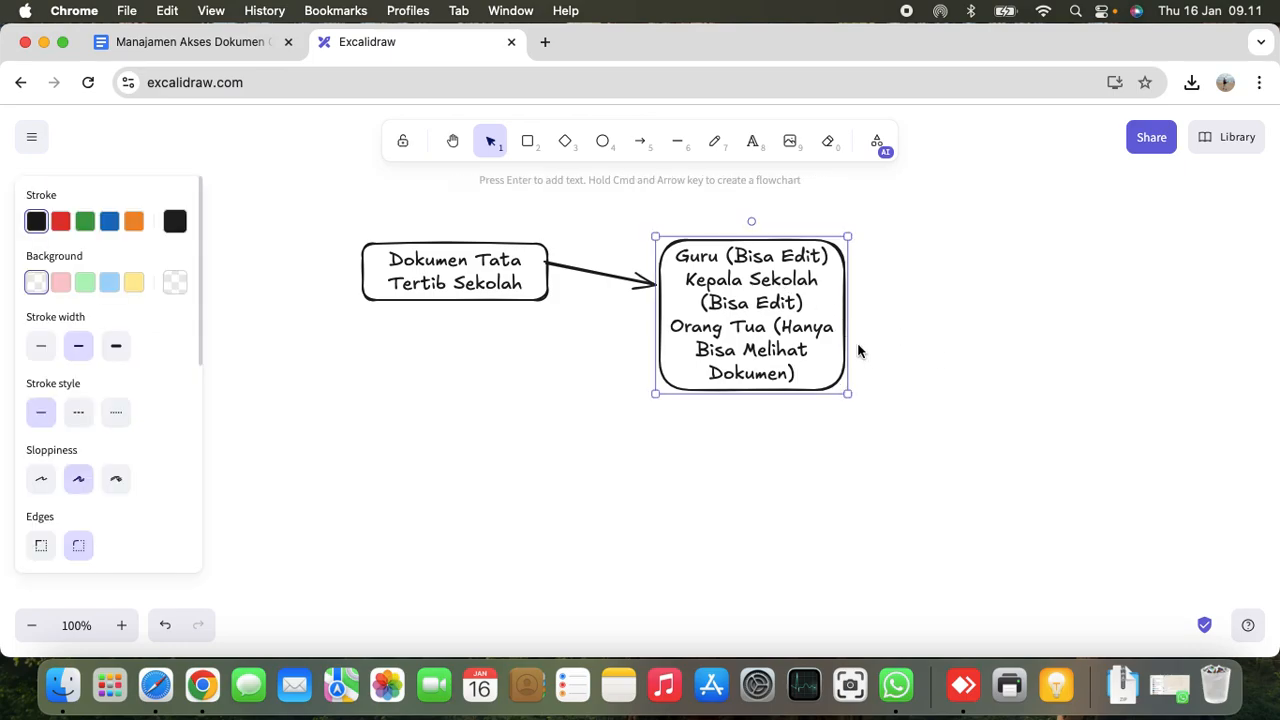
pyautogui.moveTo(847, 341); pyautogui.dragTo(1103, 318)
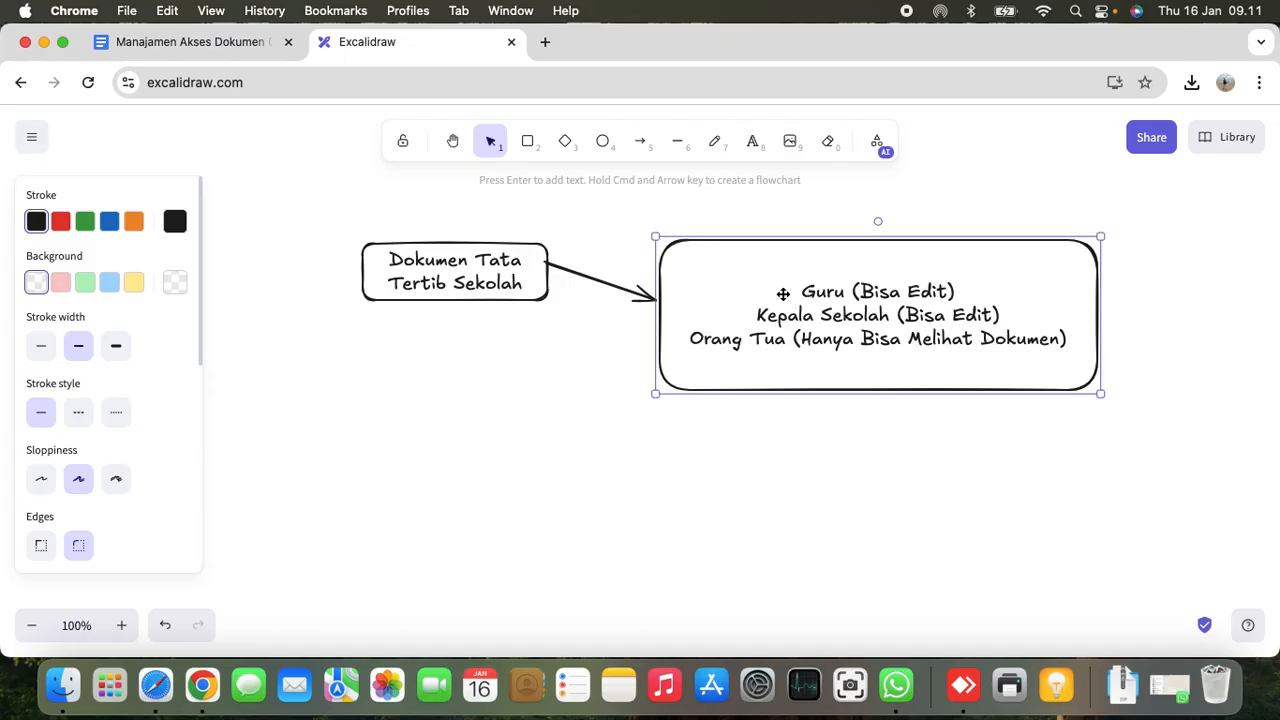
pyautogui.click(564, 389)
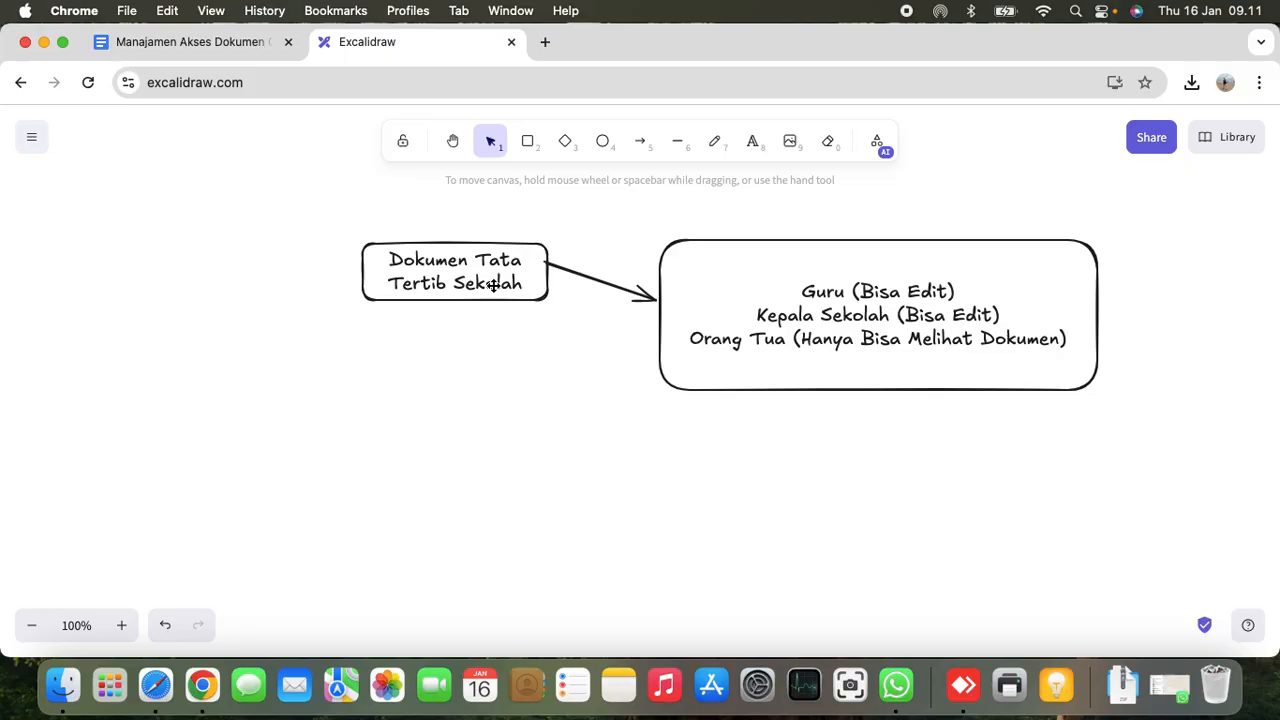
# Switch to the Google Docs document to view its sharing dialog, and return to the Excalidraw diagram.
pyautogui.click(178, 47)
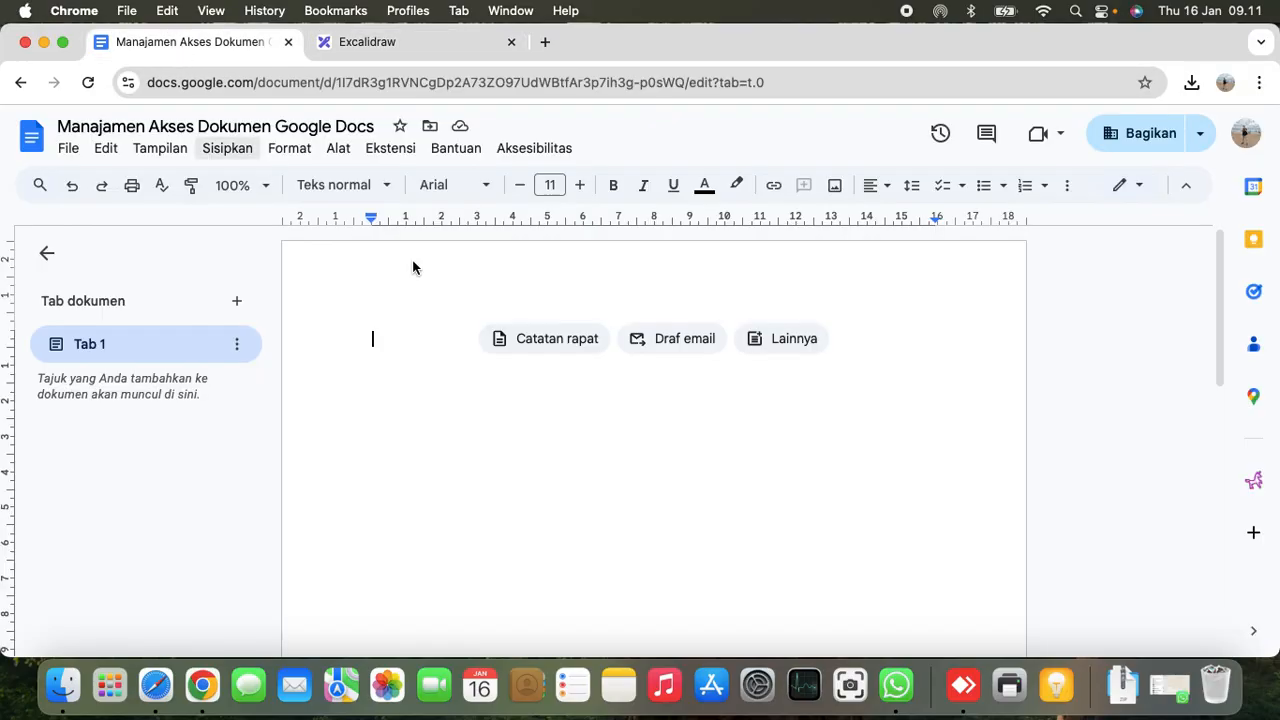
pyautogui.moveTo(384, 336); pyautogui.dragTo(252, 311)
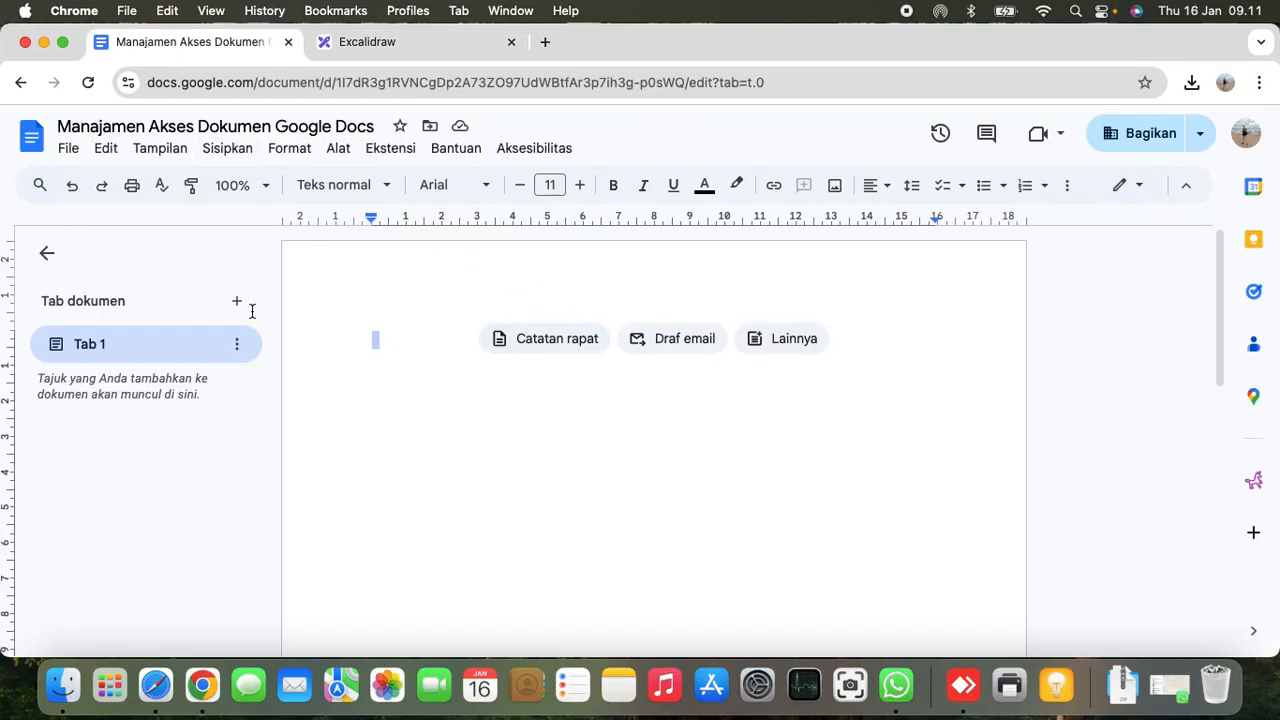
pyautogui.click(1160, 133)
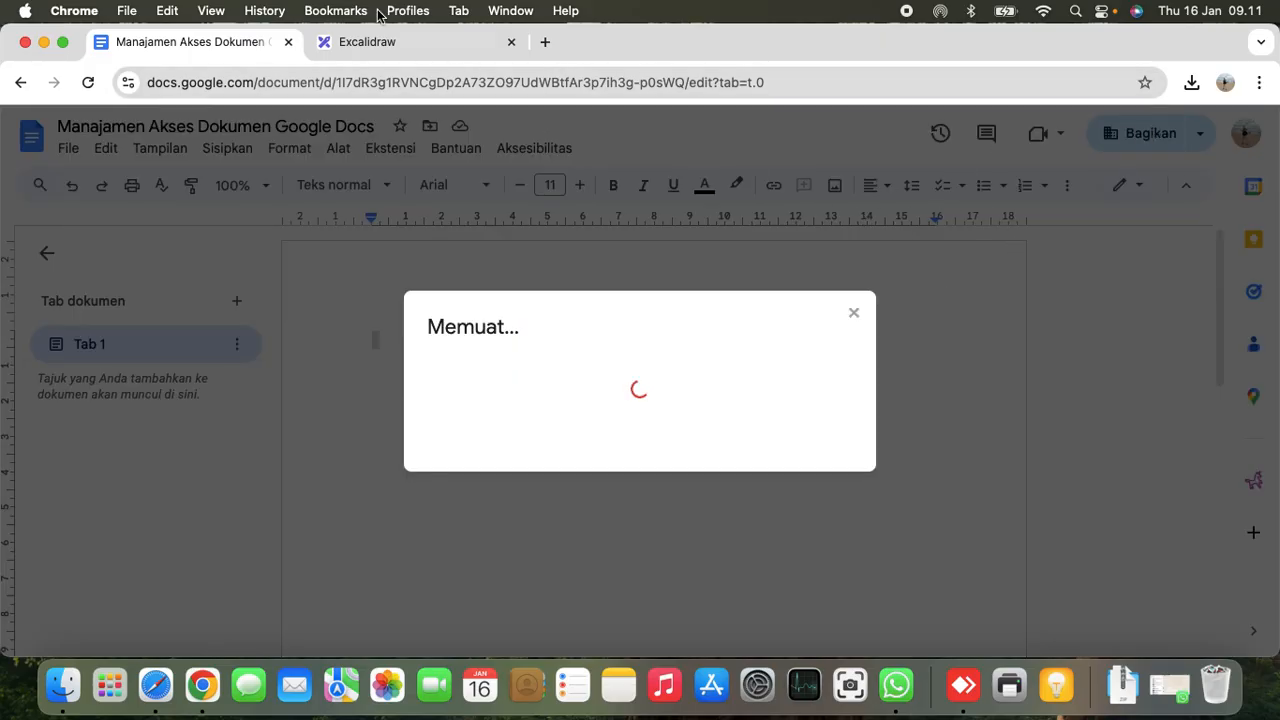
pyautogui.click(394, 14)
pyautogui.click(649, 31)
pyautogui.click(434, 47)
pyautogui.click(787, 272)
pyautogui.click(552, 440)
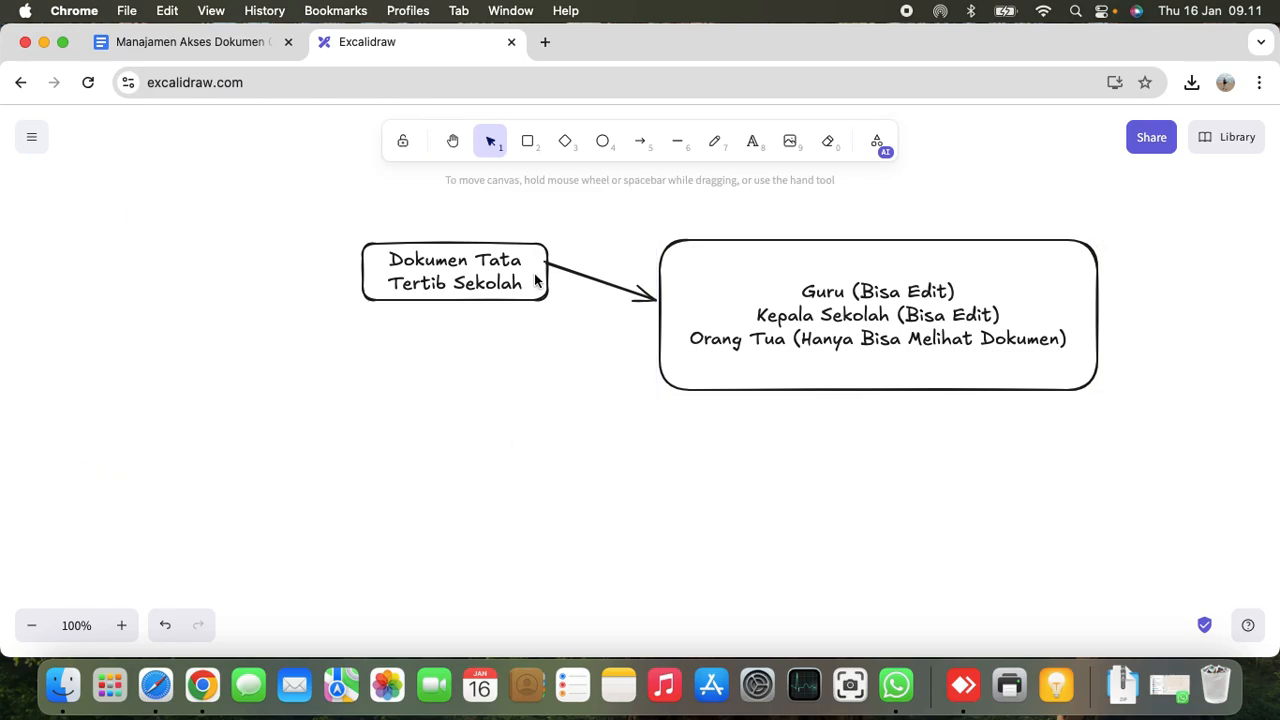
# Duplicate the Dokumen Tata Tertib Sekolah box below the original and open the copy's text for editing.
pyautogui.click(528, 142)
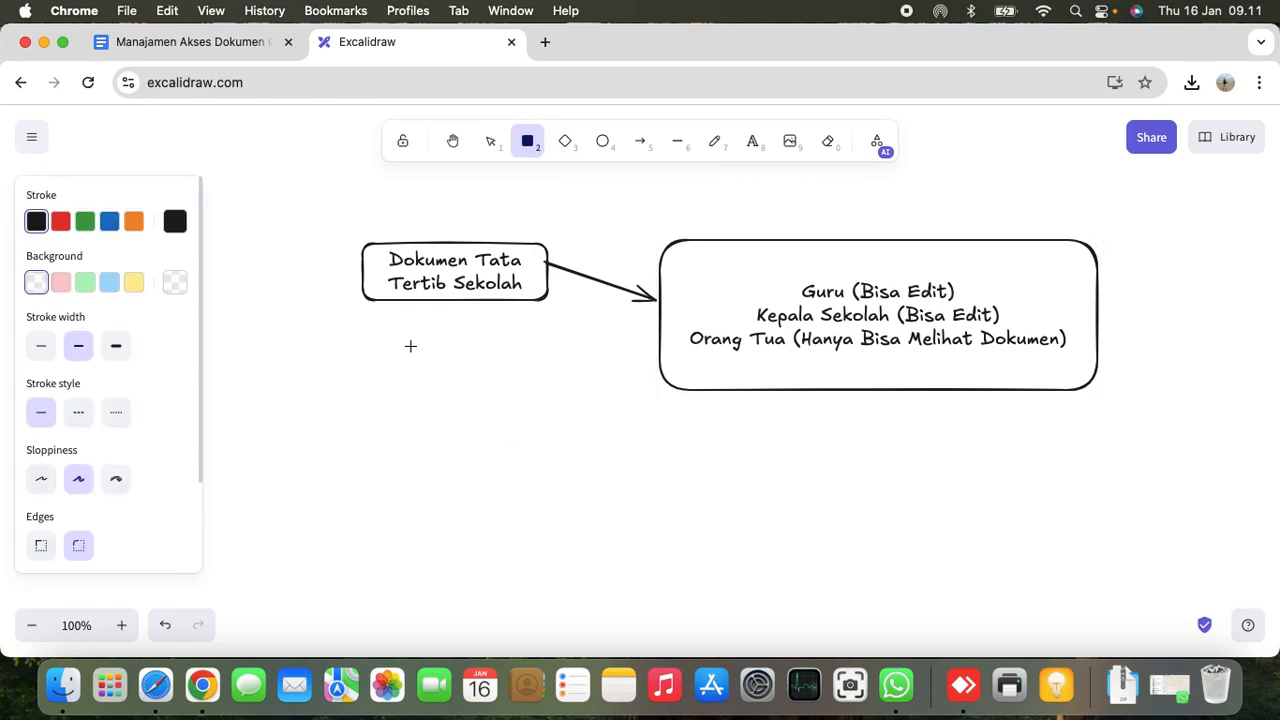
pyautogui.press('v')
pyautogui.click(440, 257)
pyautogui.moveTo(440, 257); pyautogui.dragTo(445, 429)
pyautogui.doubleClick(445, 429)
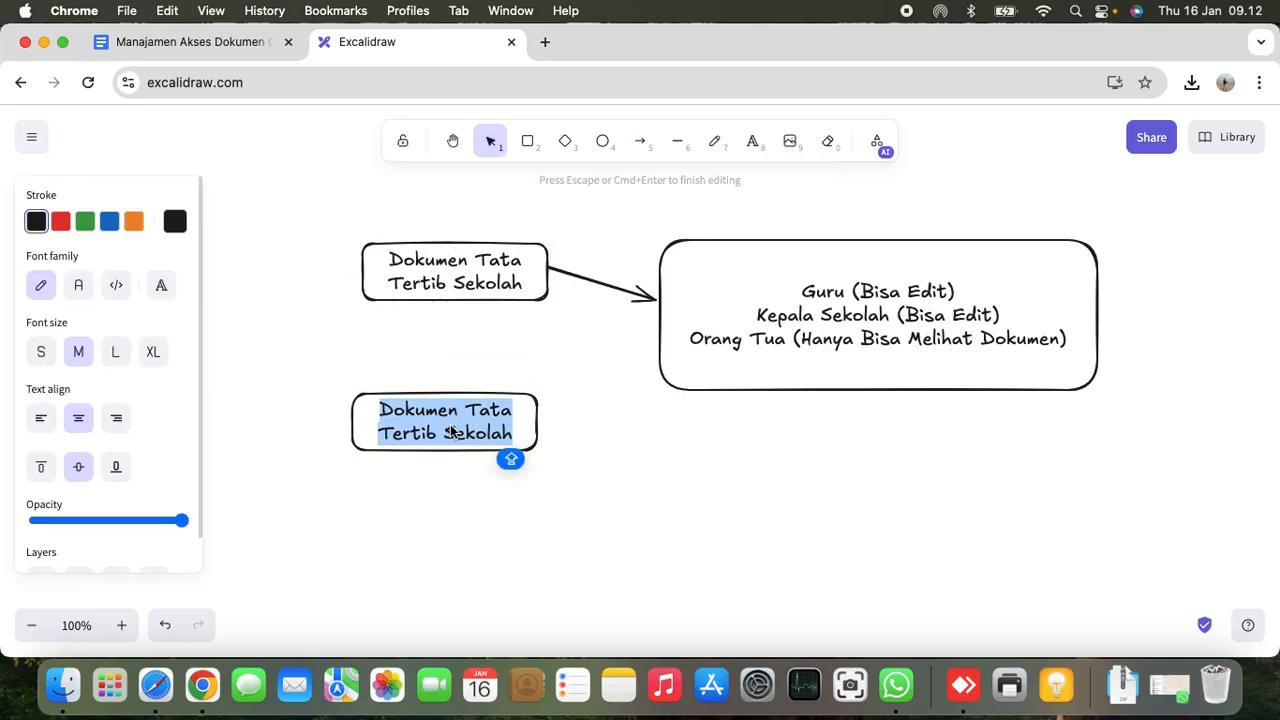
pyautogui.write('Email Guru Me')
pyautogui.press('BackSpace')
pyautogui.press('BackSpace')
pyautogui.press('BackSpace')
pyautogui.press('BackSpace')
pyautogui.press('BackSpace')
pyautogui.press('BackSpace')
pyautogui.press('BackSpace')
pyautogui.press('BackSpace')
pyautogui.press('BackSpace')
pyautogui.press('BackSpace')
pyautogui.press('BackSpace')
pyautogui.press('BackSpace')
pyautogui.press('BackSpace')
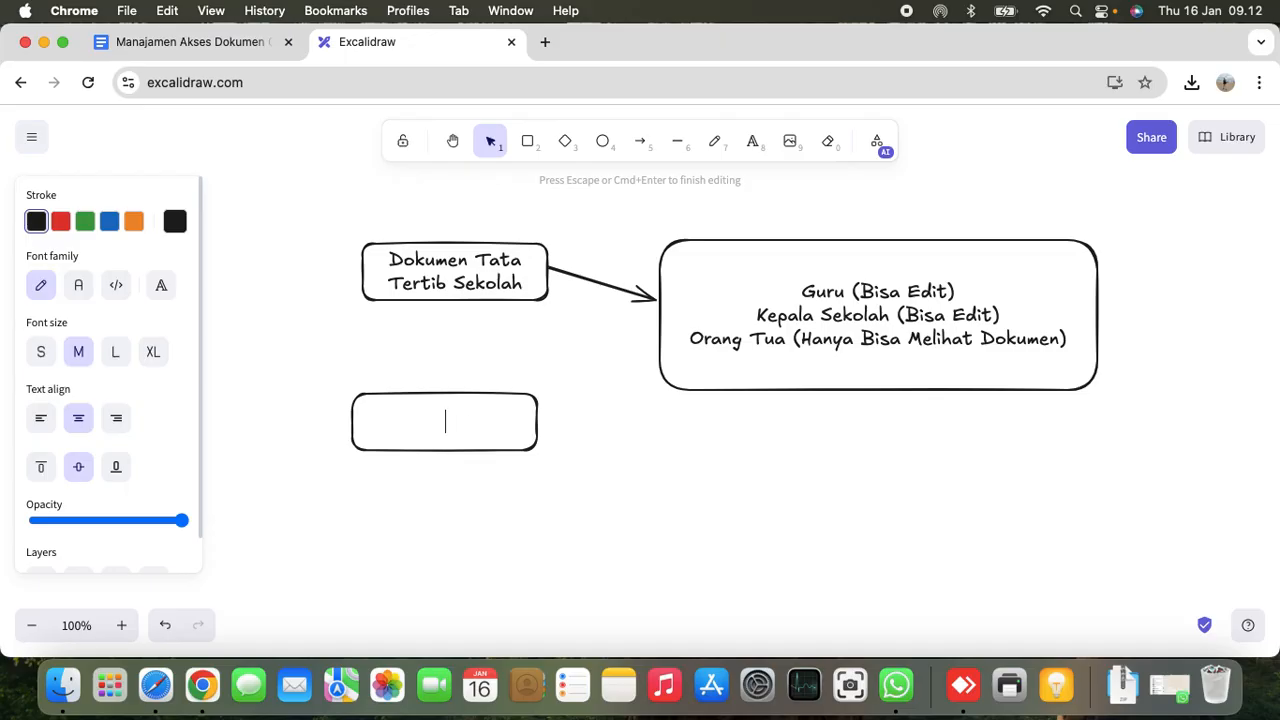
# Label the copied box "Akses Kepsek dan Guru (Email Belajar.id)".
pyautogui.write('Akses Guru')
pyautogui.press('BackSpace')
pyautogui.press('BackSpace')
pyautogui.press('BackSpace')
pyautogui.write('Kep')
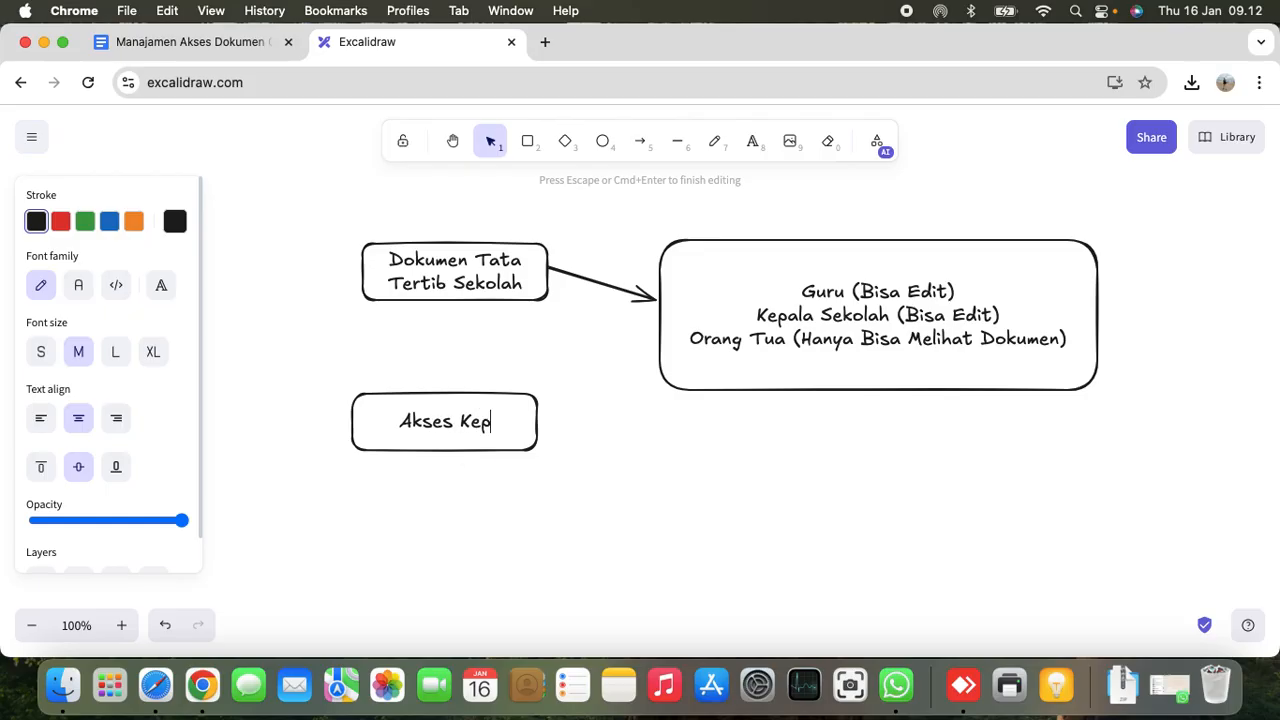
pyautogui.write('sek dan Gur')
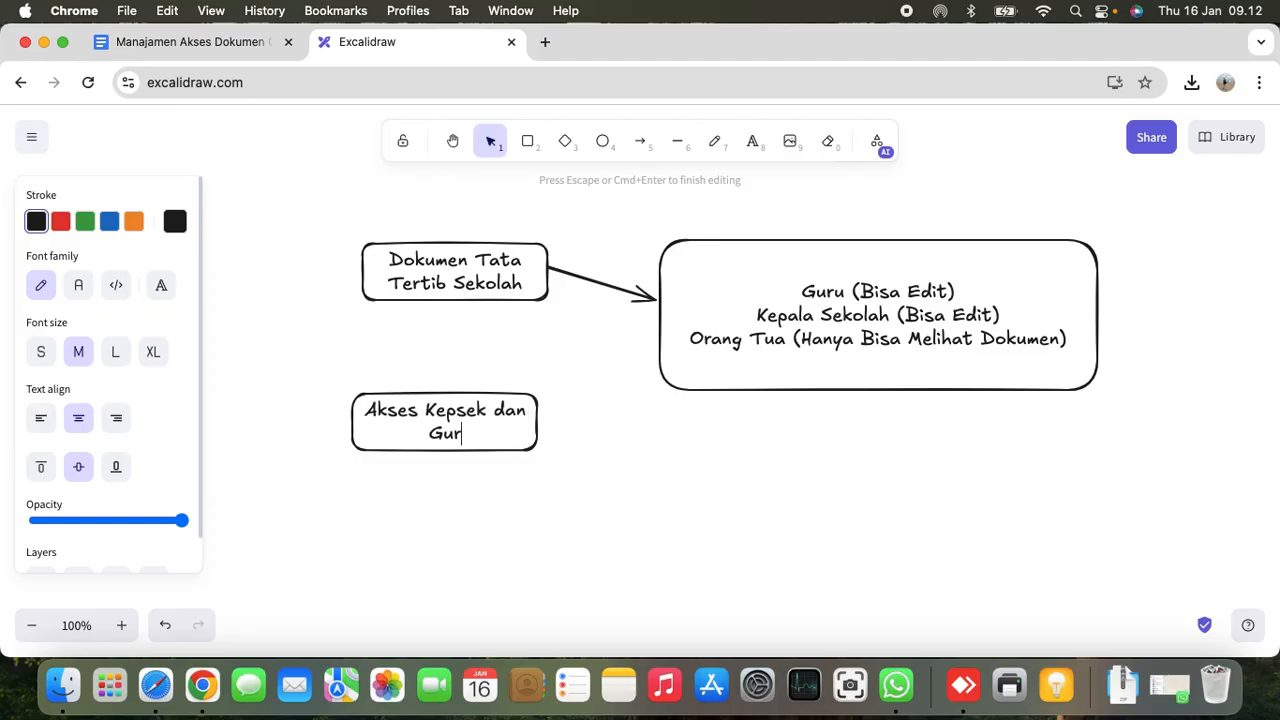
pyautogui.write('u ()')
pyautogui.press('capslock')
pyautogui.write('Email B')
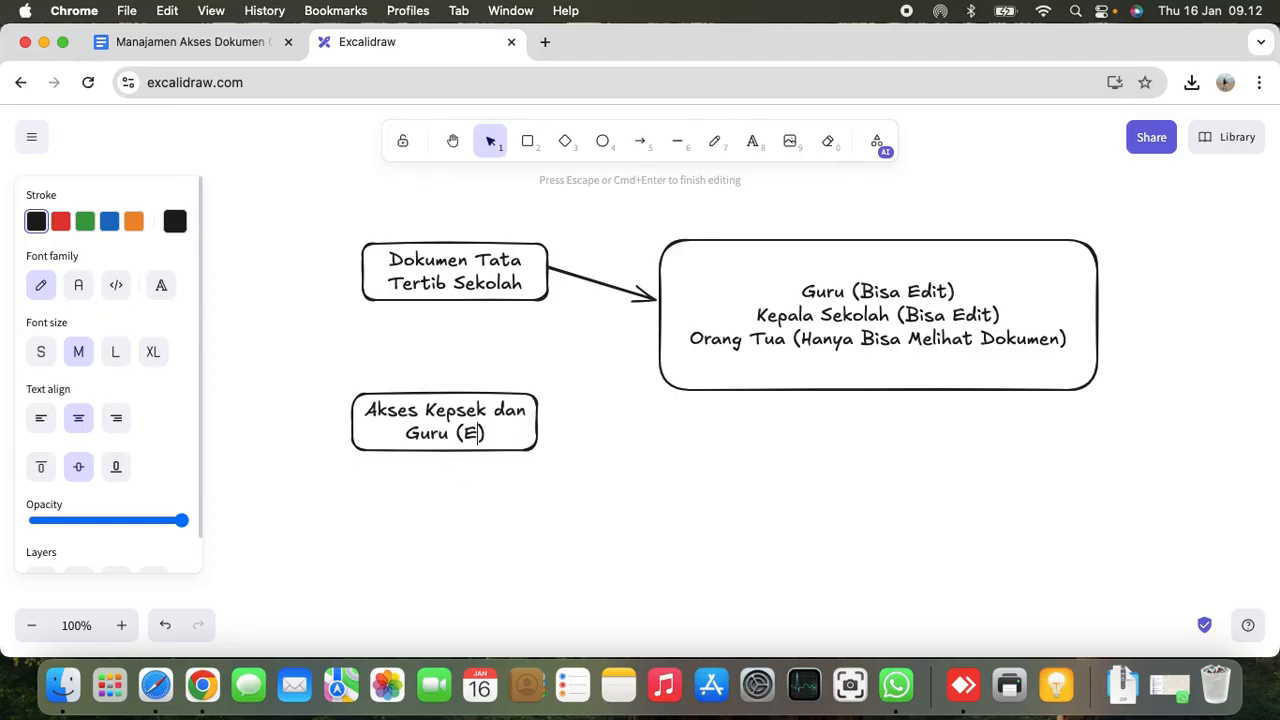
pyautogui.write('elajar')
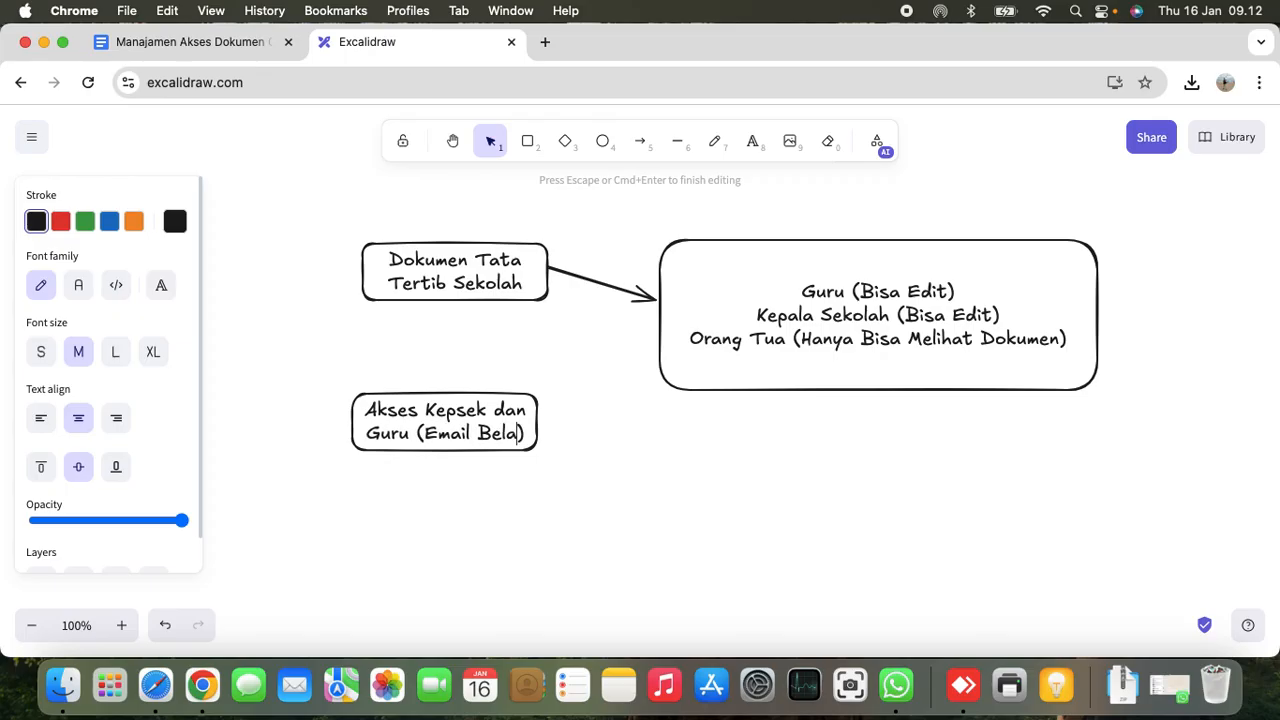
pyautogui.write('.id')
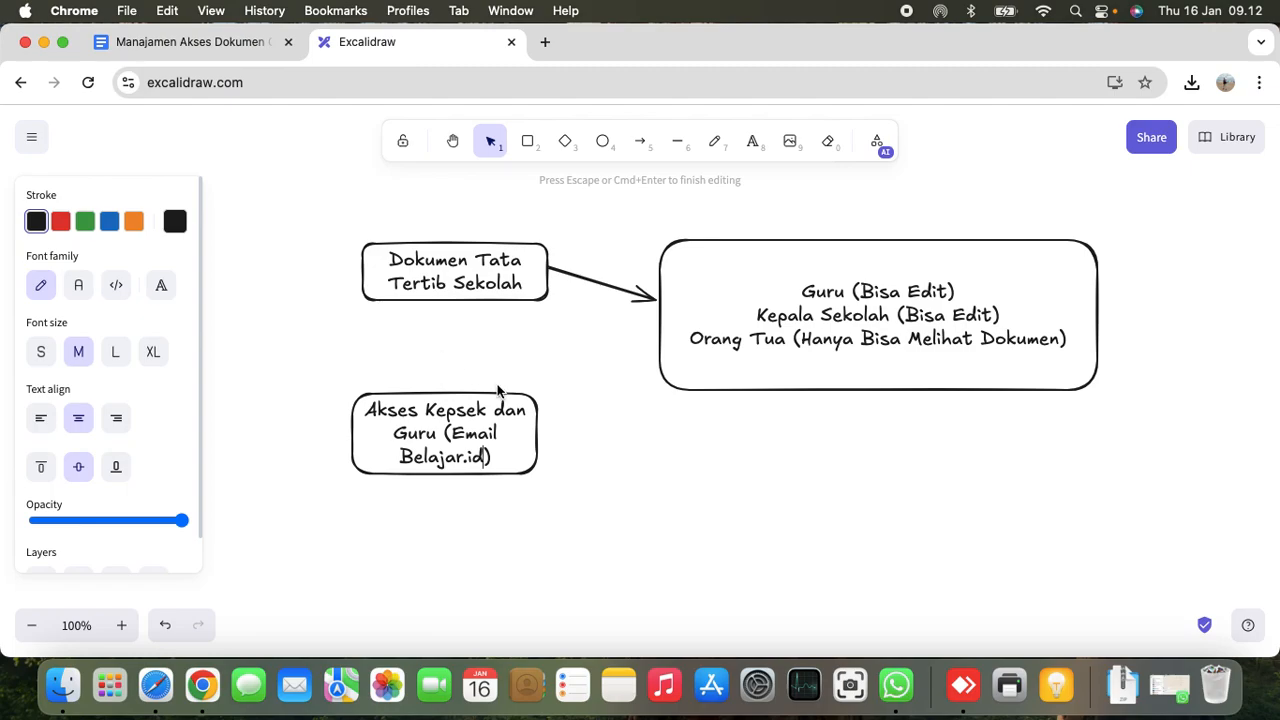
pyautogui.click(572, 440)
# Duplicate the Akses Kepsek dan Guru box below itself and replace "Kepsek dan Guru" with "Orang Tua" in the copy.
pyautogui.click(517, 433)
pyautogui.keyDown('alt'); pyautogui.moveTo(517, 433); pyautogui.dragTo(434, 537); pyautogui.keyUp('alt')
pyautogui.doubleClick(445, 537)
pyautogui.click(452, 520)
pyautogui.write('Orang Tua')
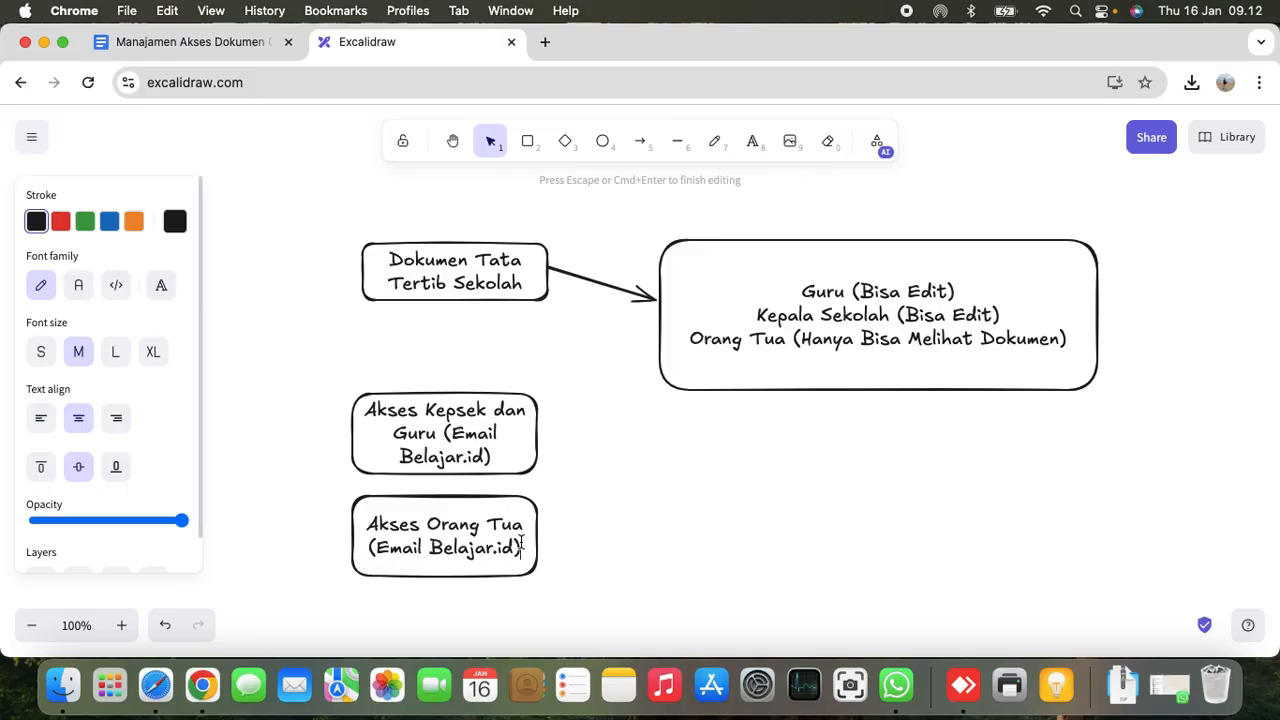
# Replace "Belajar.id" with "Bebas" in the Akses Orang Tua box.
pyautogui.press('BackSpace')
pyautogui.press('BackSpace')
pyautogui.press('BackSpace')
pyautogui.press('BackSpace')
pyautogui.press('BackSpace')
pyautogui.press('BackSpace')
pyautogui.press('BackSpace')
pyautogui.press('BackSpace')
pyautogui.press('BackSpace')
pyautogui.press('BackSpace')
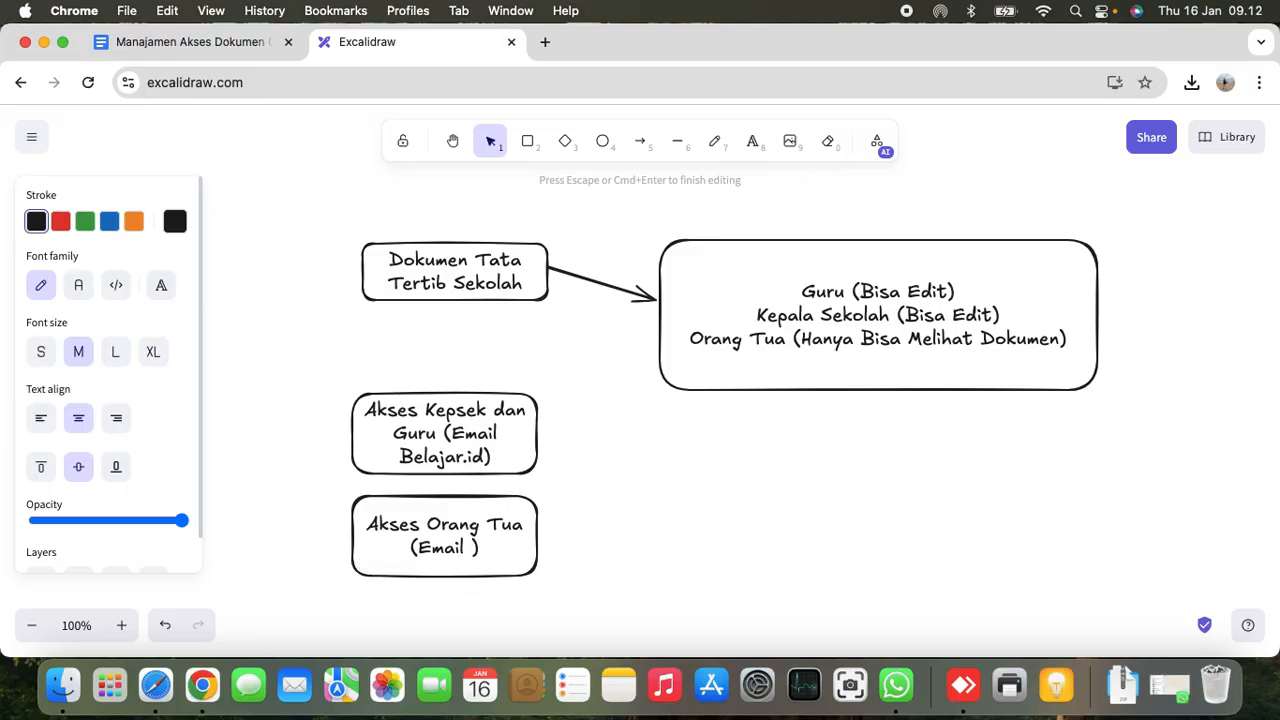
pyautogui.press('capslock')
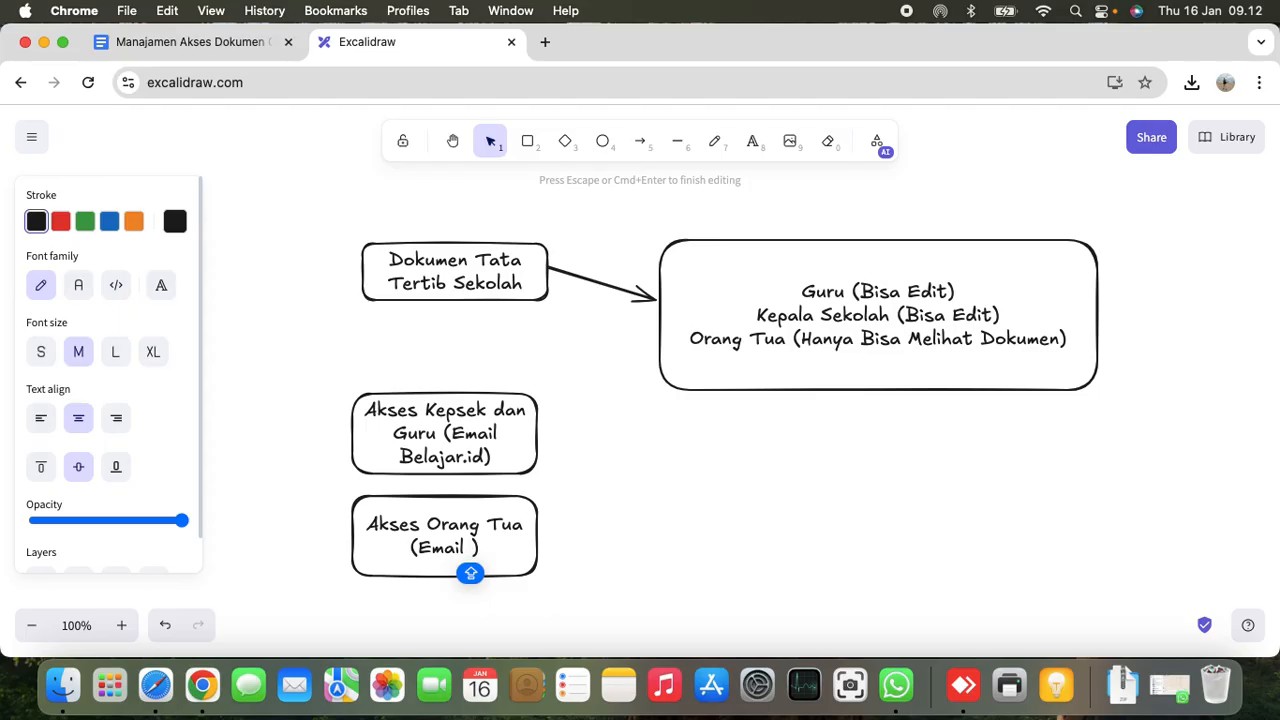
pyautogui.write('Bebas')
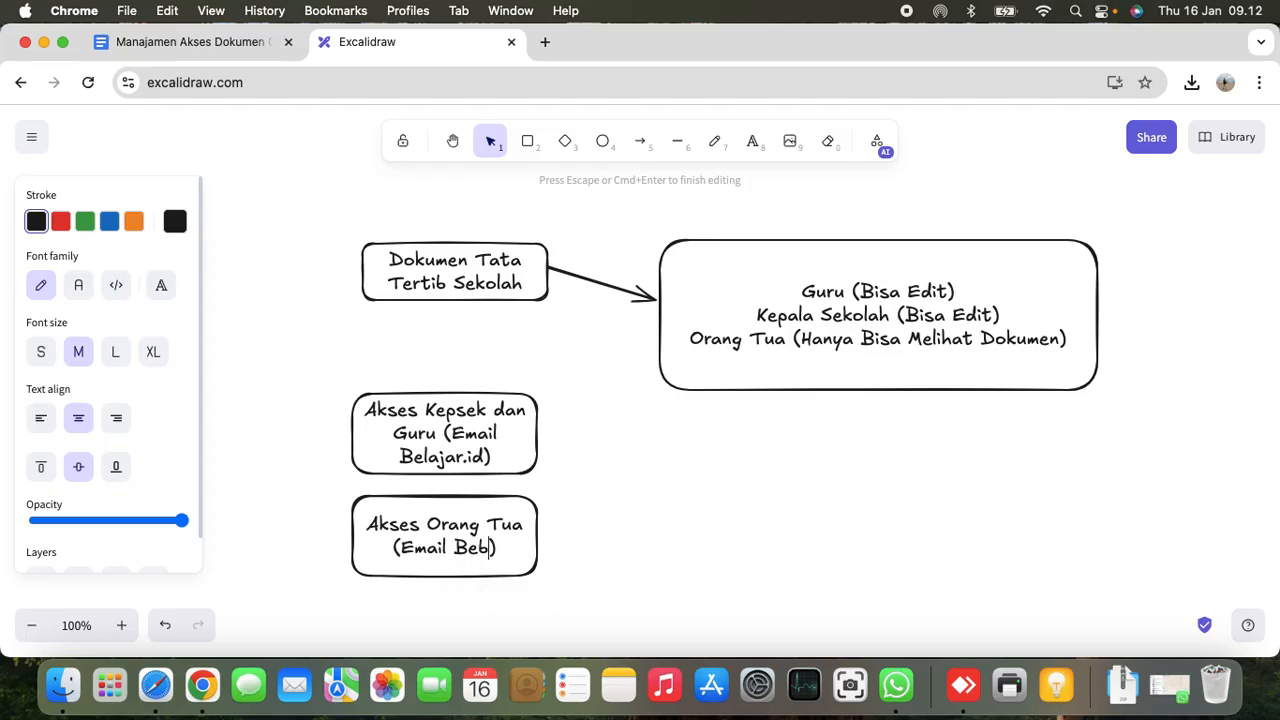
pyautogui.click(739, 565)
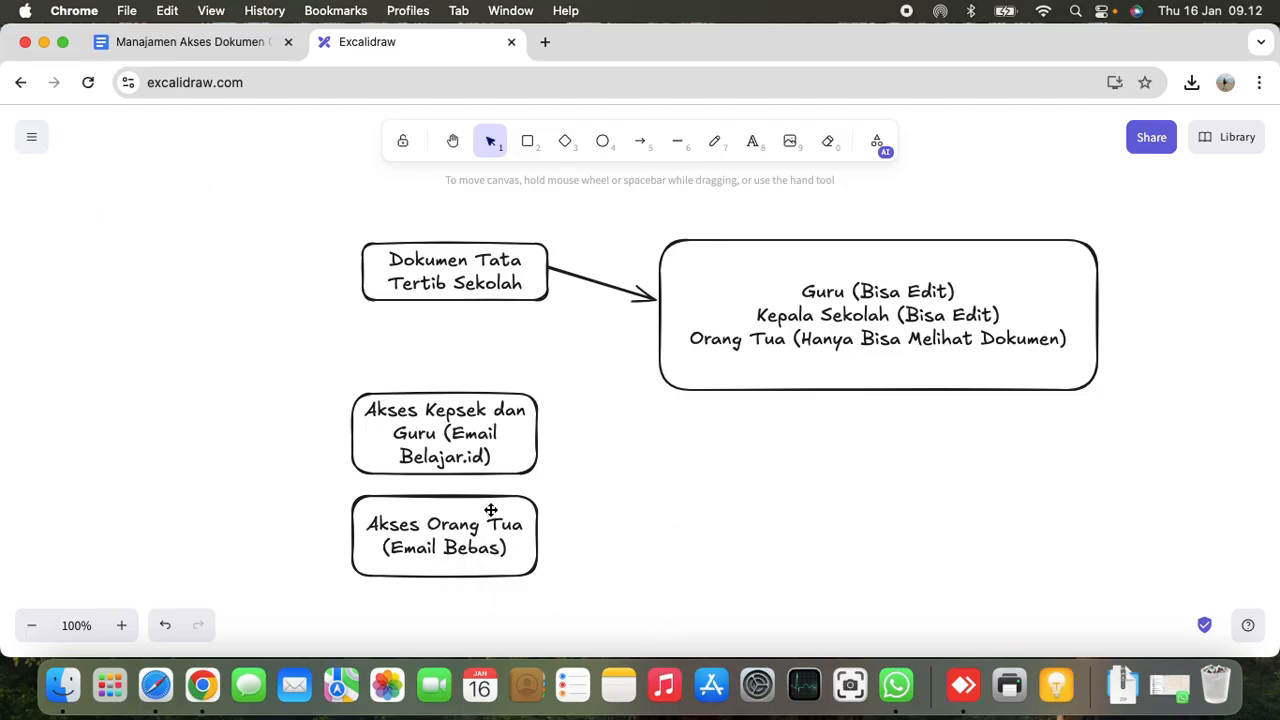
# Move the Akses Orang Tua box slightly down to widen the gap to the box above it.
pyautogui.click(471, 532)
pyautogui.moveTo(516, 525); pyautogui.dragTo(515, 539)
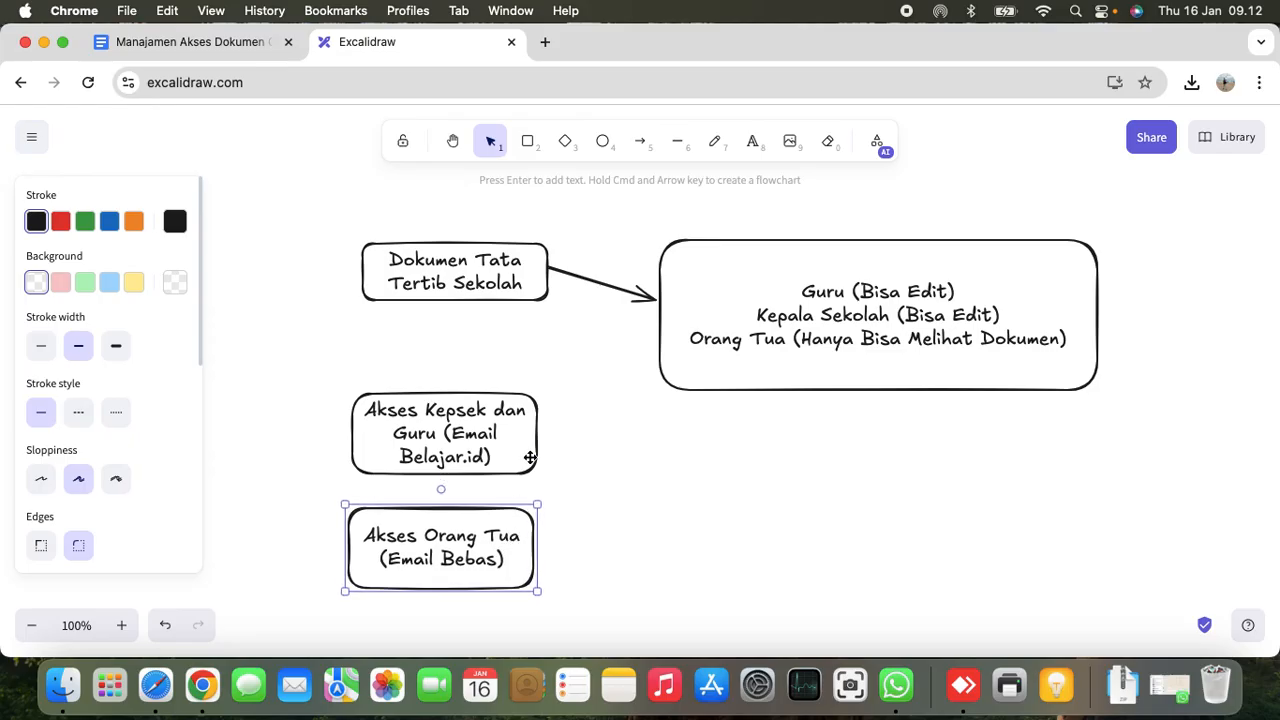
pyautogui.click(529, 458)
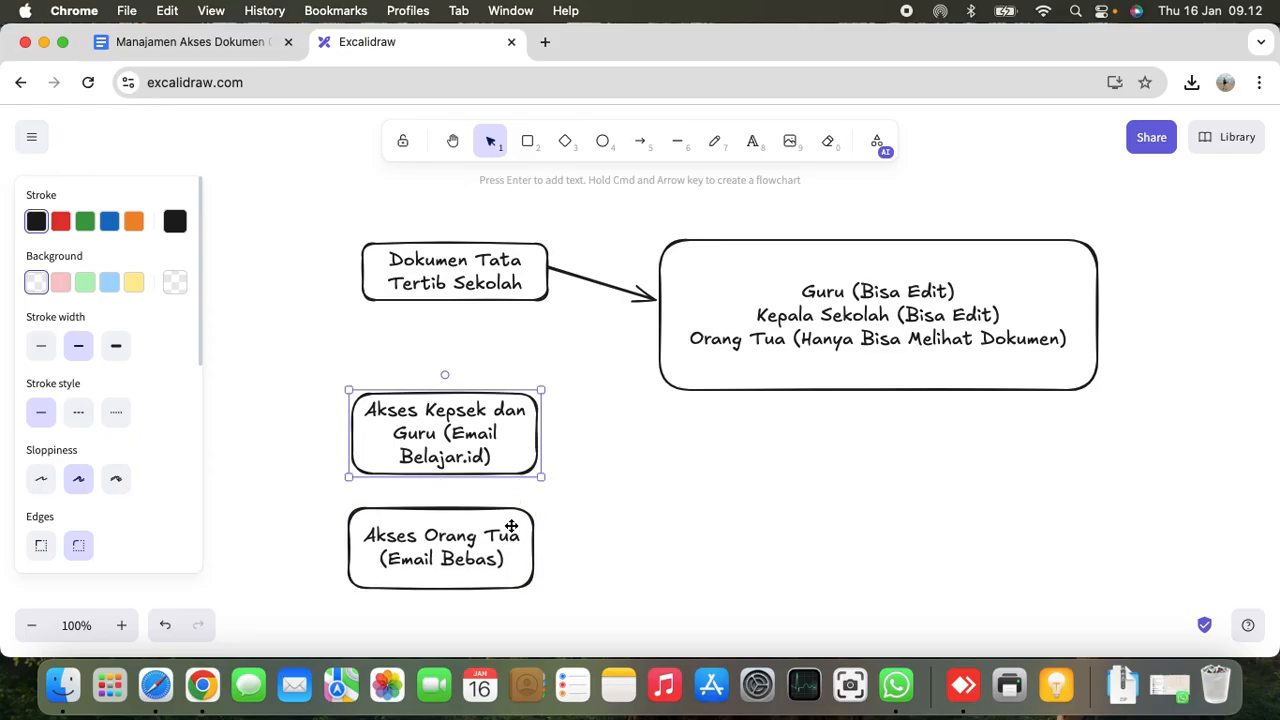
pyautogui.click(658, 515)
pyautogui.click(470, 550)
pyautogui.click(710, 540)
pyautogui.click(446, 528)
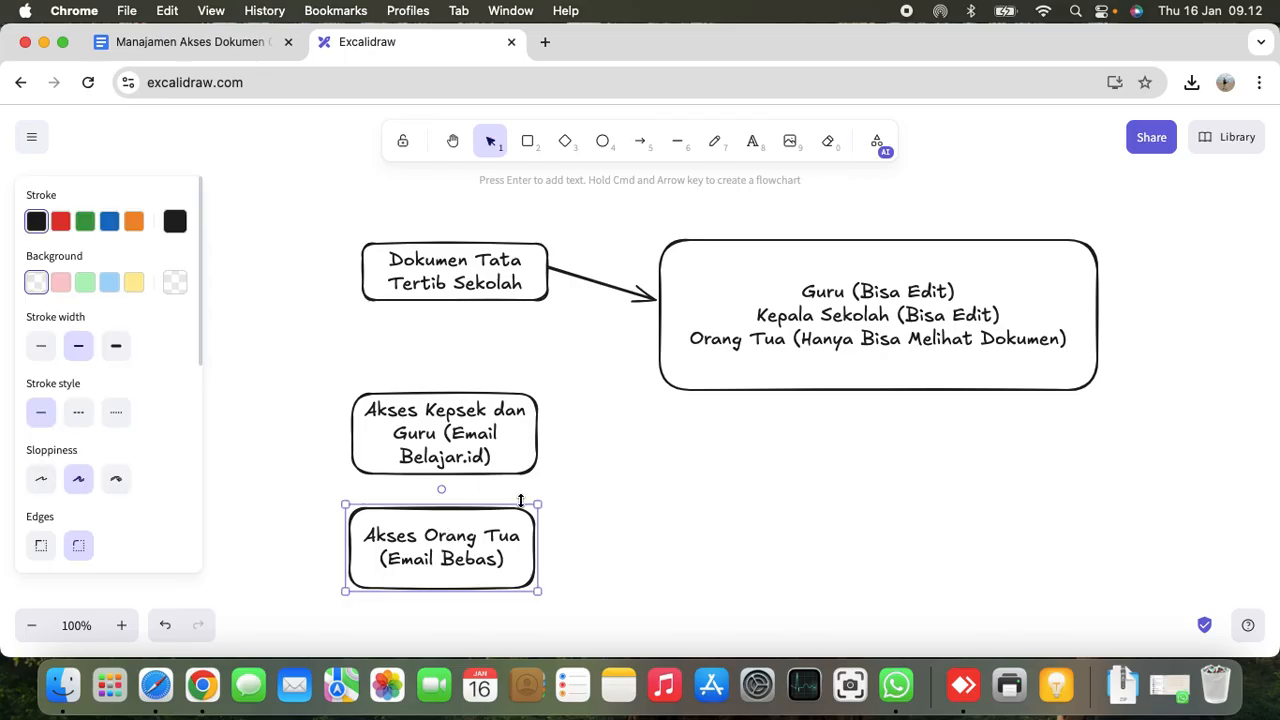
# Fill the Akses Kepsek dan Guru box with light yellow and the Akses Orang Tua box with light green.
pyautogui.click(446, 410)
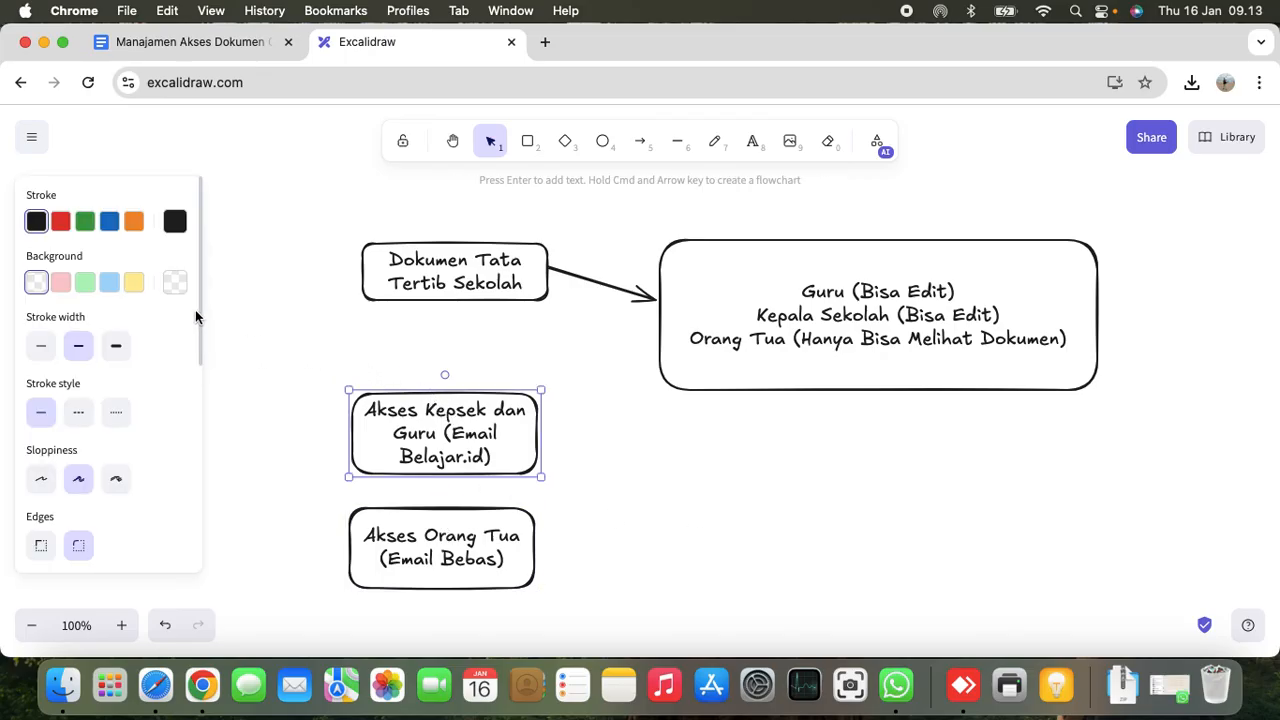
pyautogui.click(134, 282)
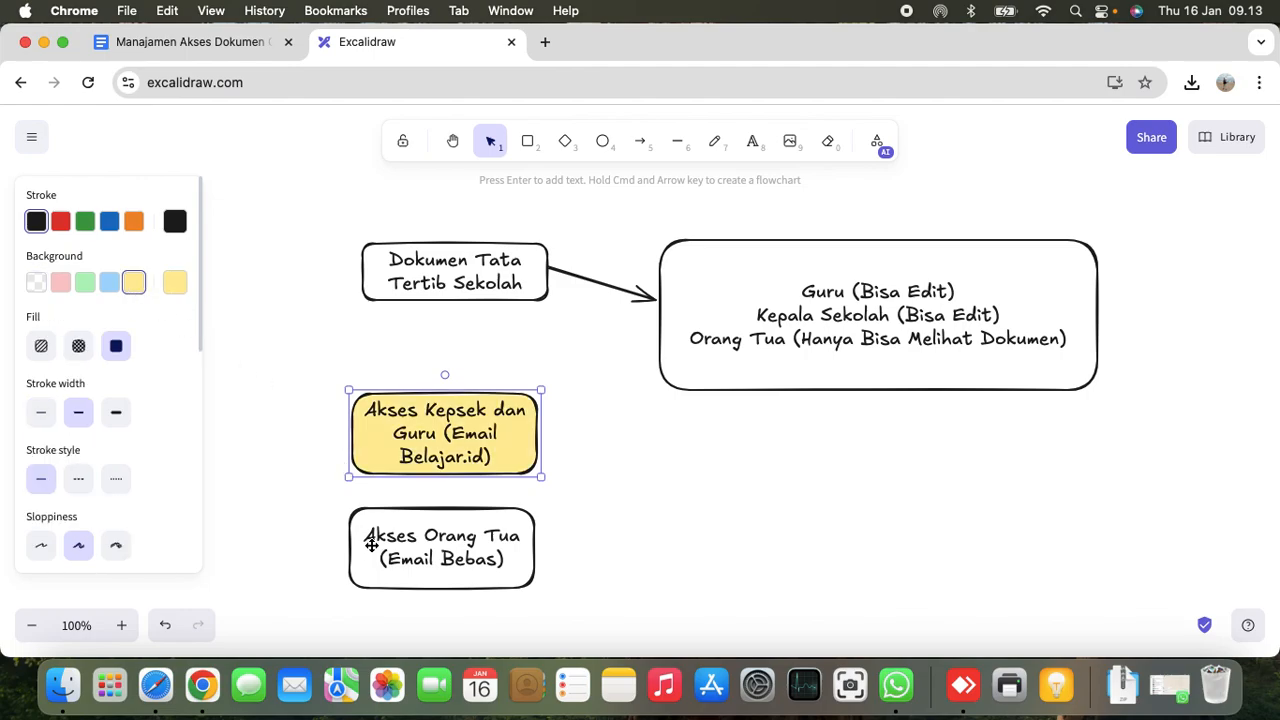
pyautogui.click(371, 536)
pyautogui.click(85, 282)
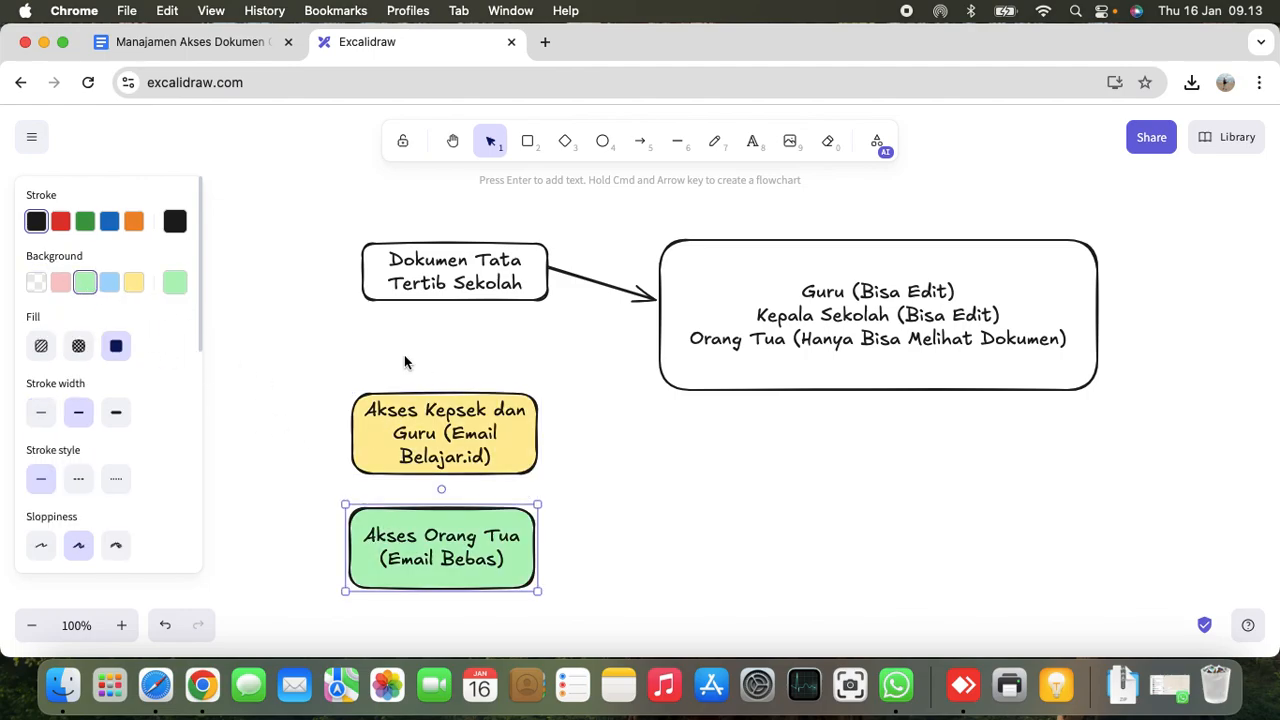
pyautogui.click(371, 431)
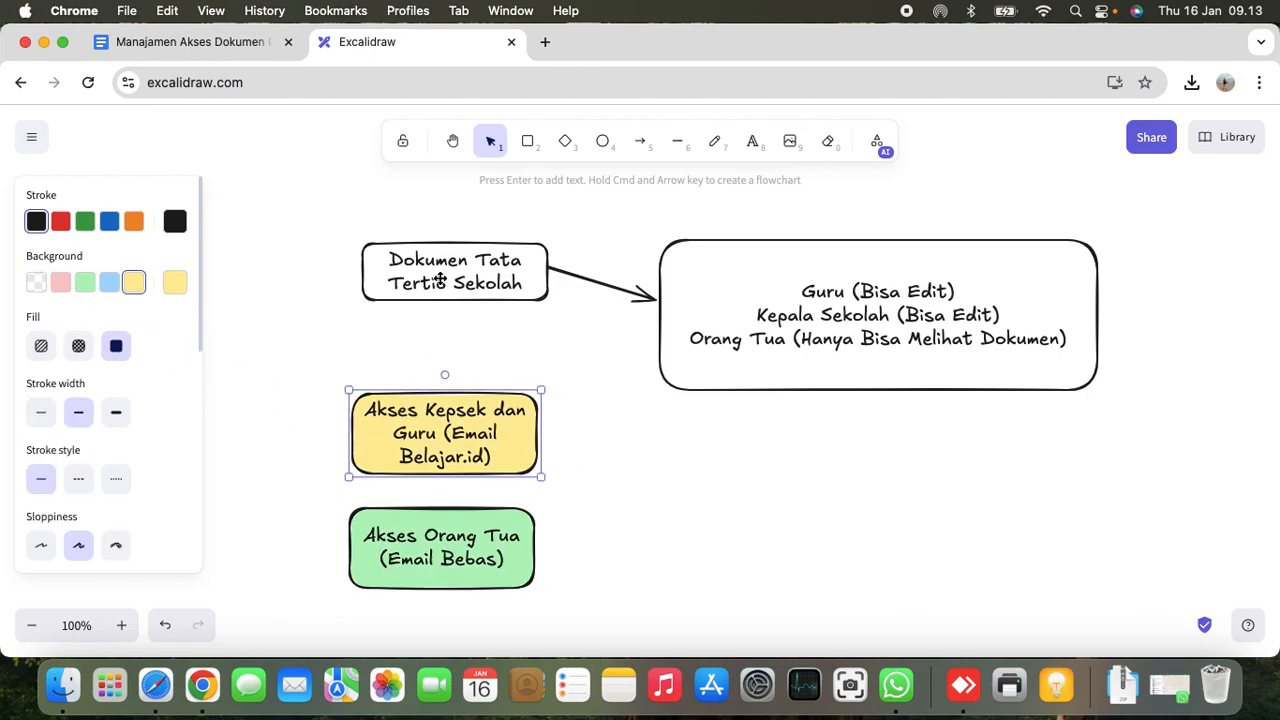
# Draw an arrow from the Dokumen Tata Tertib Sekolah box down to the Akses Kepsek dan Guru box.
pyautogui.click(350, 220)
pyautogui.click(441, 257)
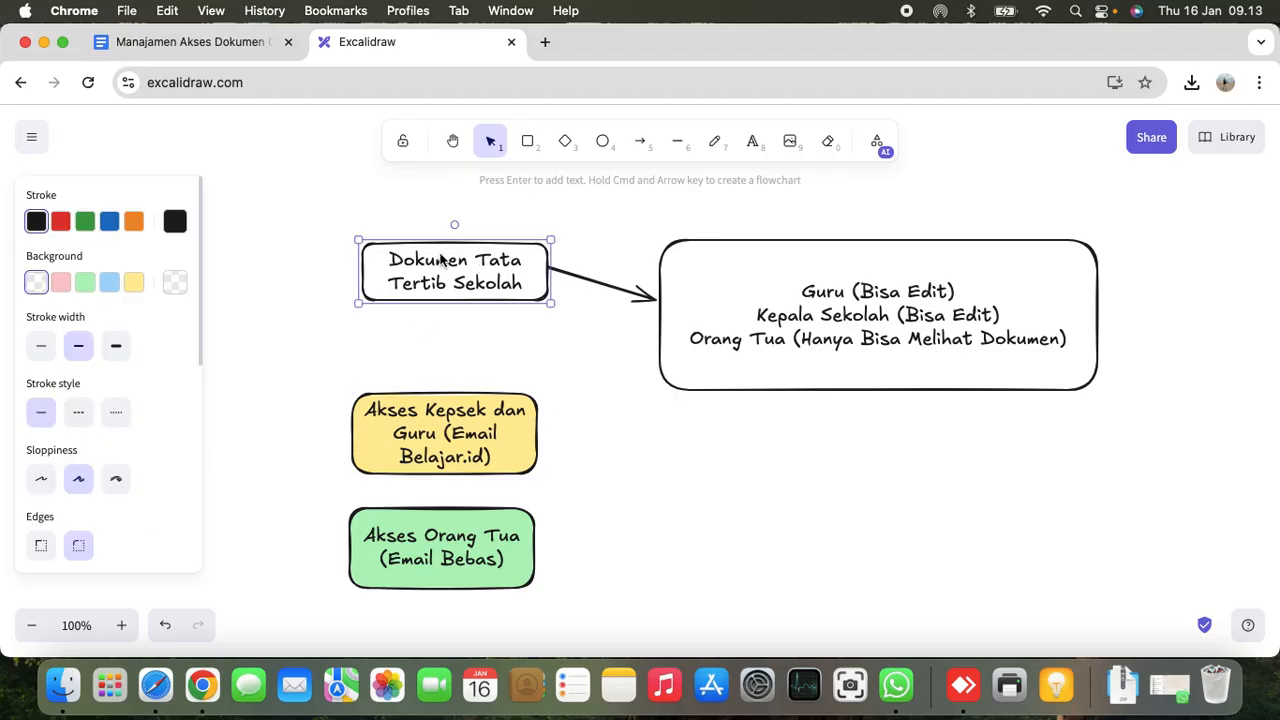
pyautogui.click(640, 141)
pyautogui.click(432, 286)
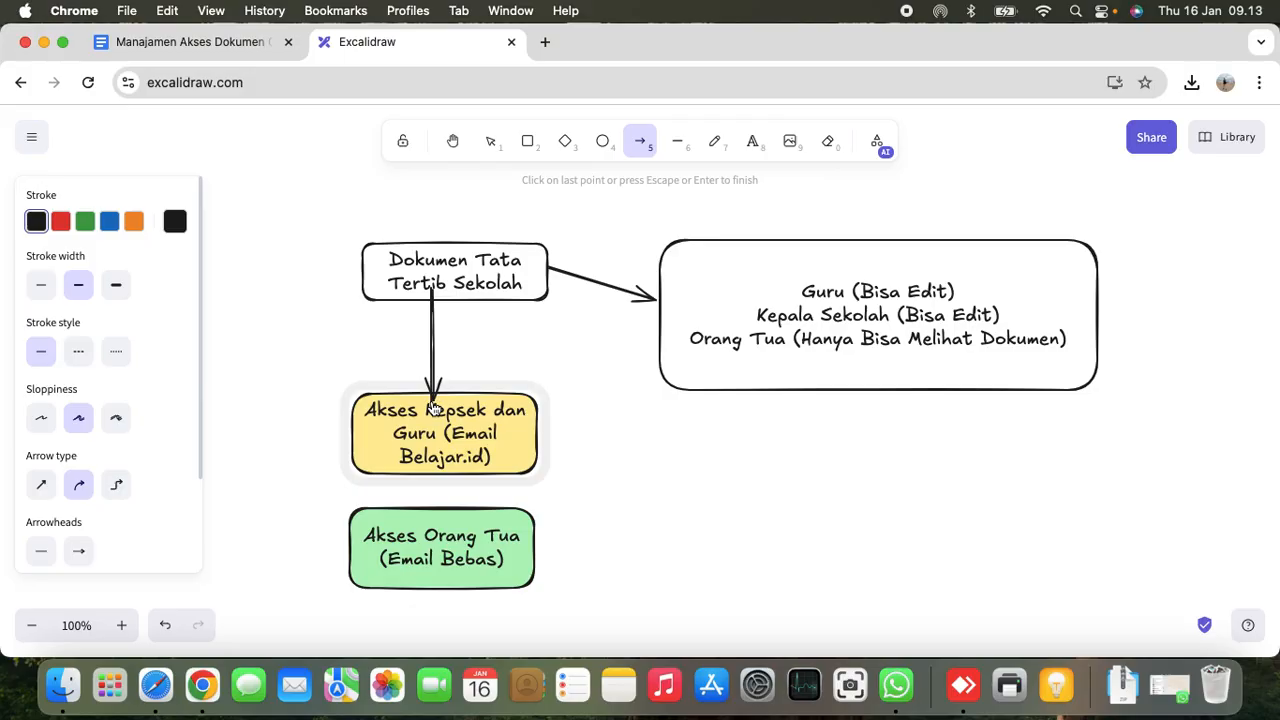
pyautogui.click(434, 408)
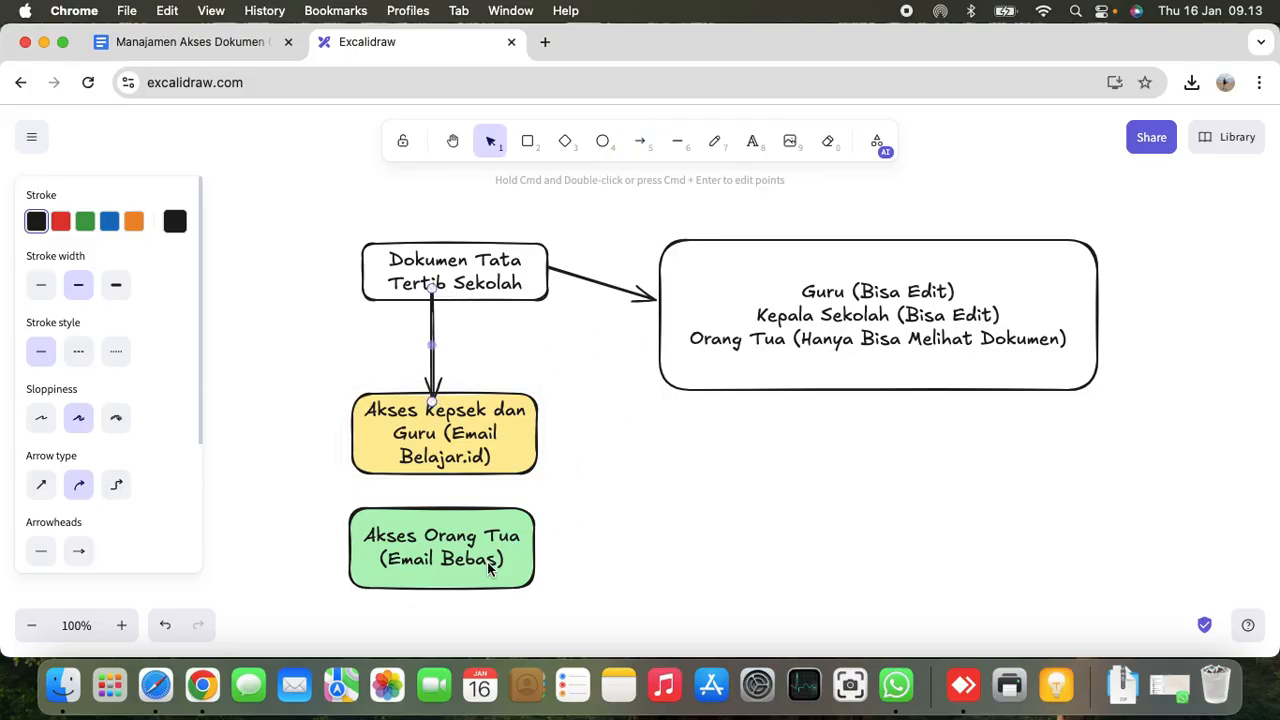
# Rearrange the boxes: Akses Orang Tua beside Akses Kepsek dan Guru, Dokumen Tata Tertib Sekolah above them, and the access-rights list right of the document box.
pyautogui.moveTo(489, 568); pyautogui.dragTo(428, 560)
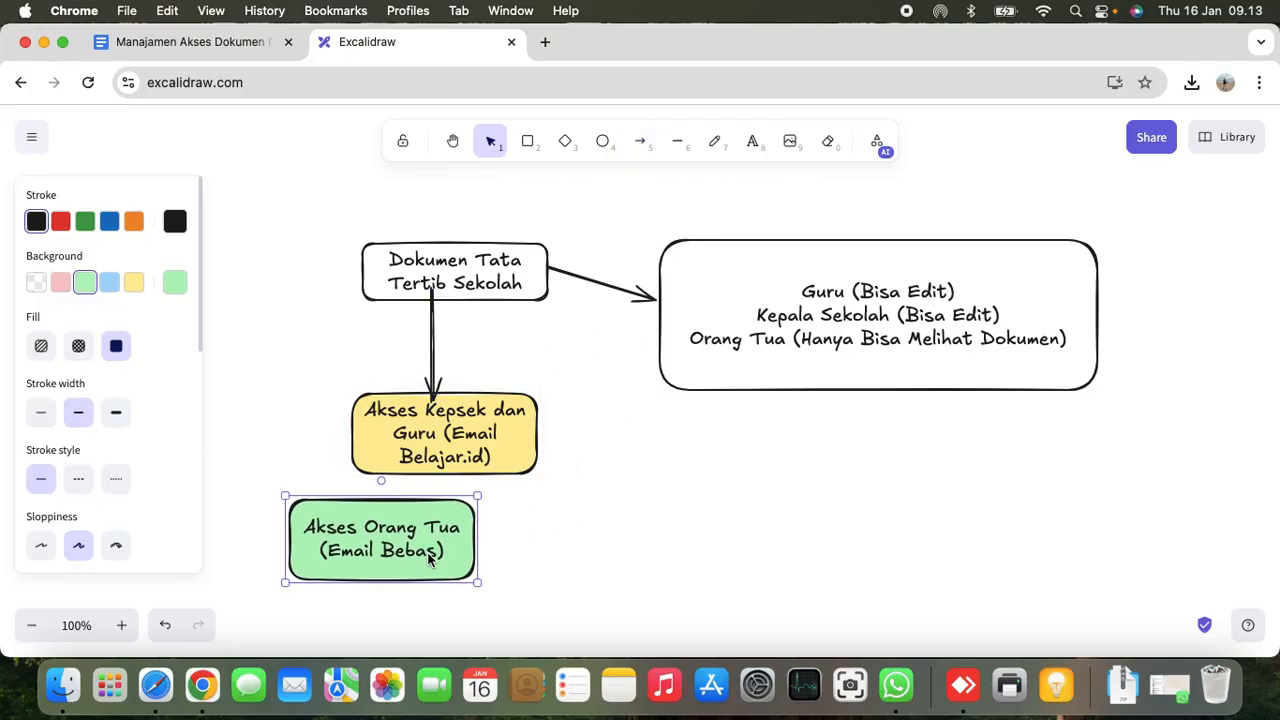
pyautogui.moveTo(508, 272); pyautogui.dragTo(561, 241)
pyautogui.moveTo(775, 345); pyautogui.dragTo(975, 404)
pyautogui.moveTo(570, 252); pyautogui.dragTo(747, 284)
pyautogui.moveTo(455, 562); pyautogui.dragTo(733, 428)
pyautogui.moveTo(905, 375); pyautogui.dragTo(1105, 421)
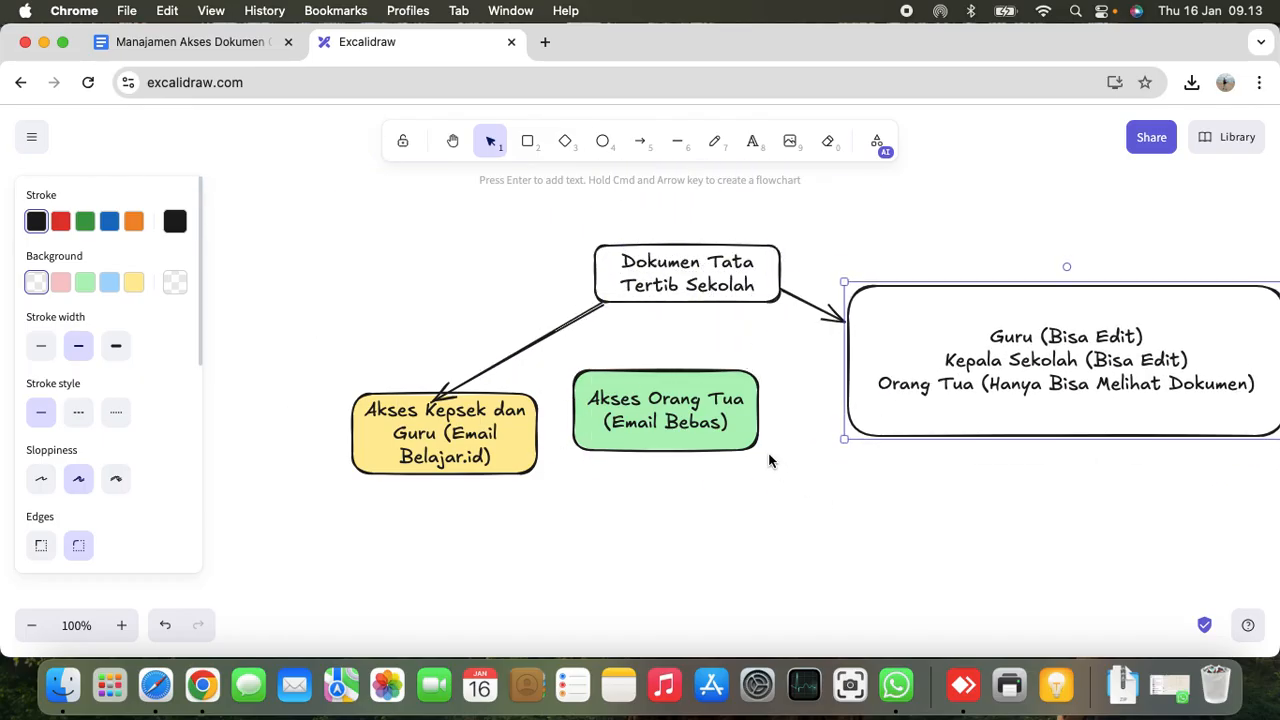
pyautogui.moveTo(1111, 360); pyautogui.dragTo(1088, 277)
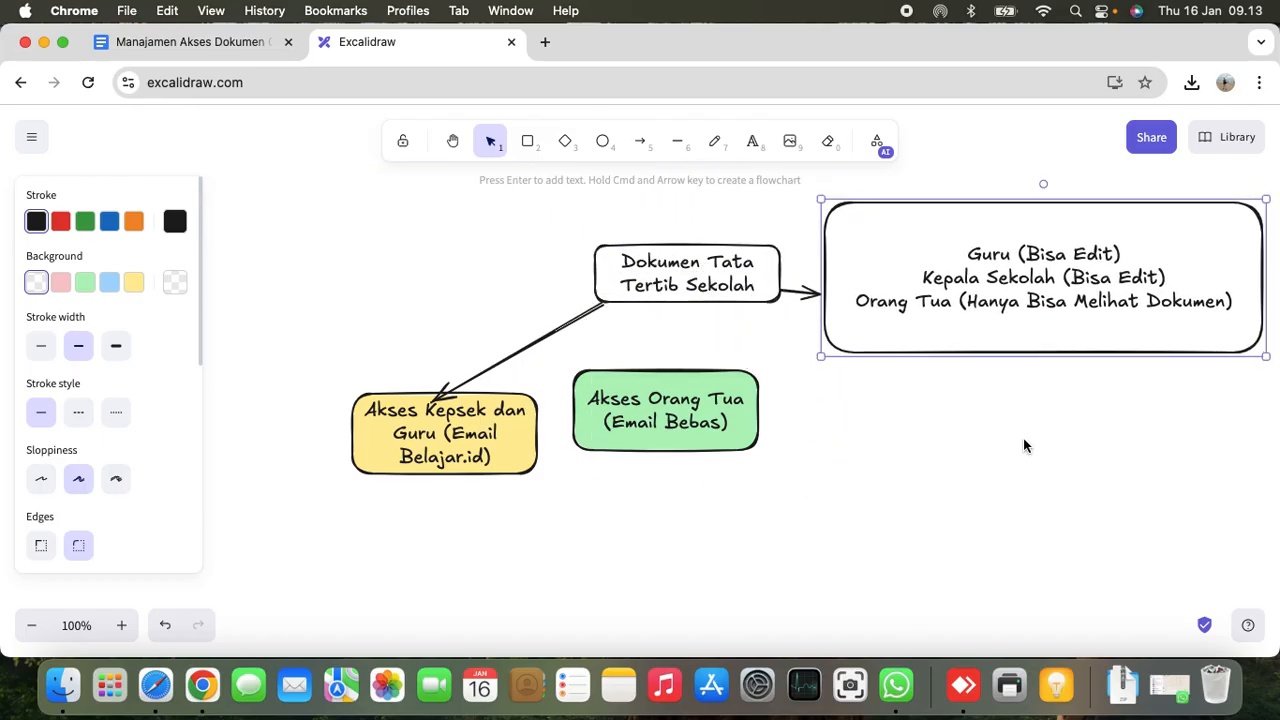
pyautogui.moveTo(725, 409); pyautogui.dragTo(785, 431)
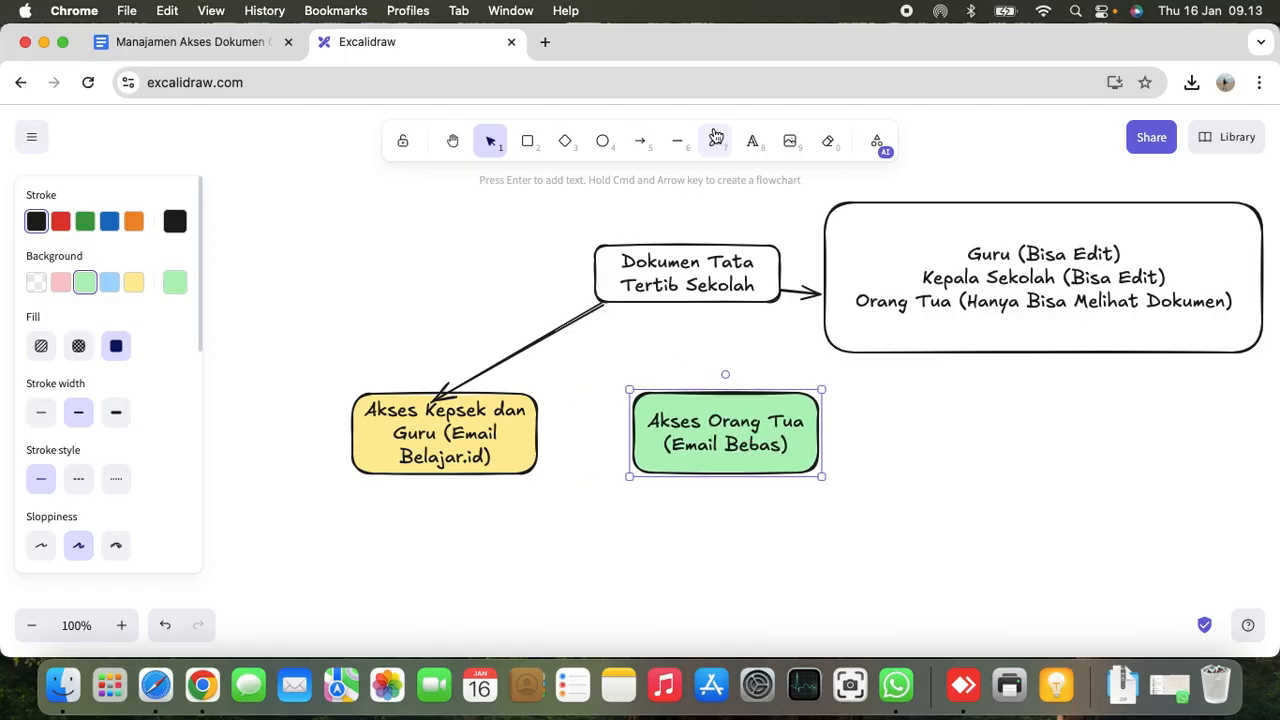
pyautogui.click(637, 152)
pyautogui.click(697, 268)
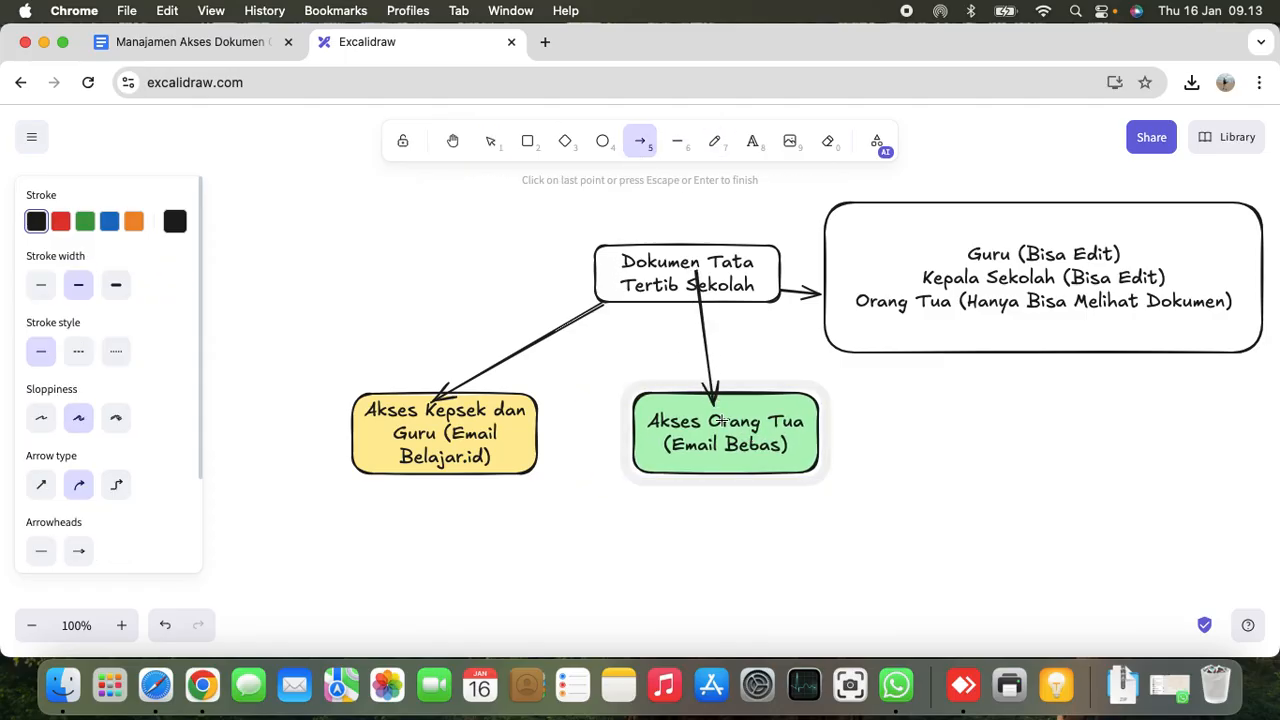
pyautogui.press('Escape')
# Draw an arrow from the lower edge of the Dokumen Tata Tertib Sekolah box to the Akses Orang Tua box.
pyautogui.press('a')
pyautogui.click(684, 306)
pyautogui.click(714, 416)
pyautogui.click(716, 416)
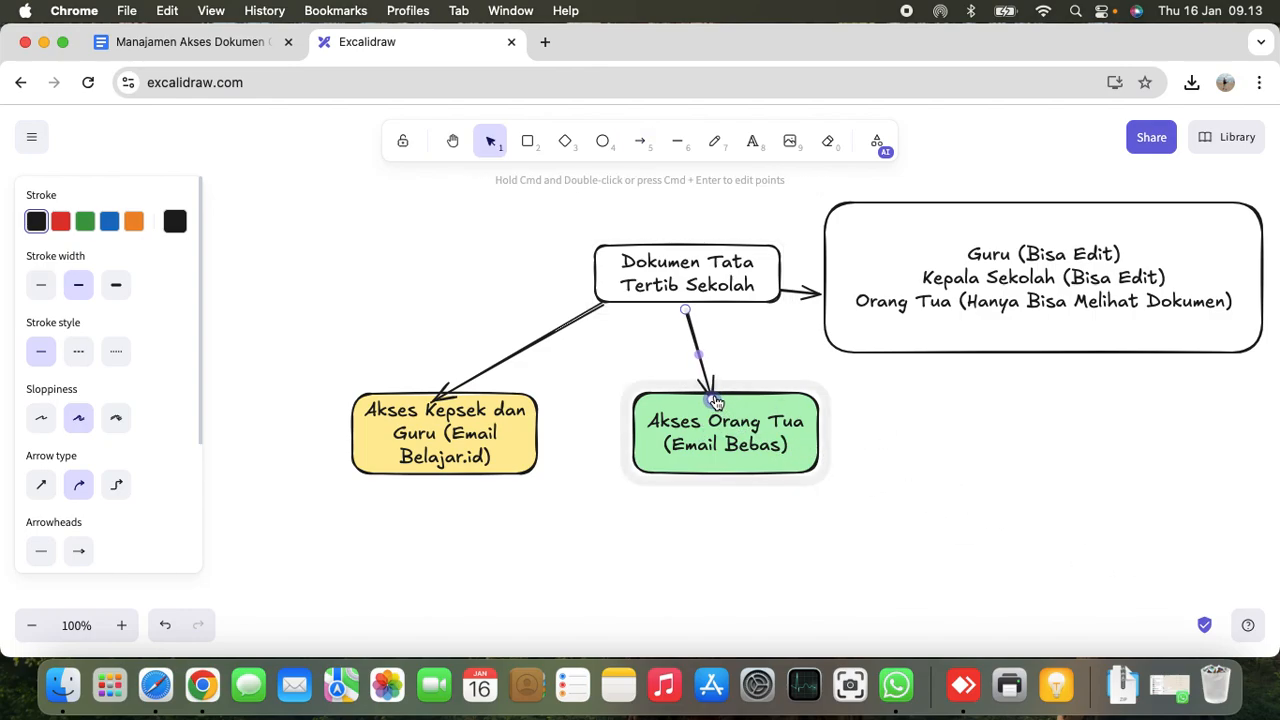
pyautogui.click(898, 444)
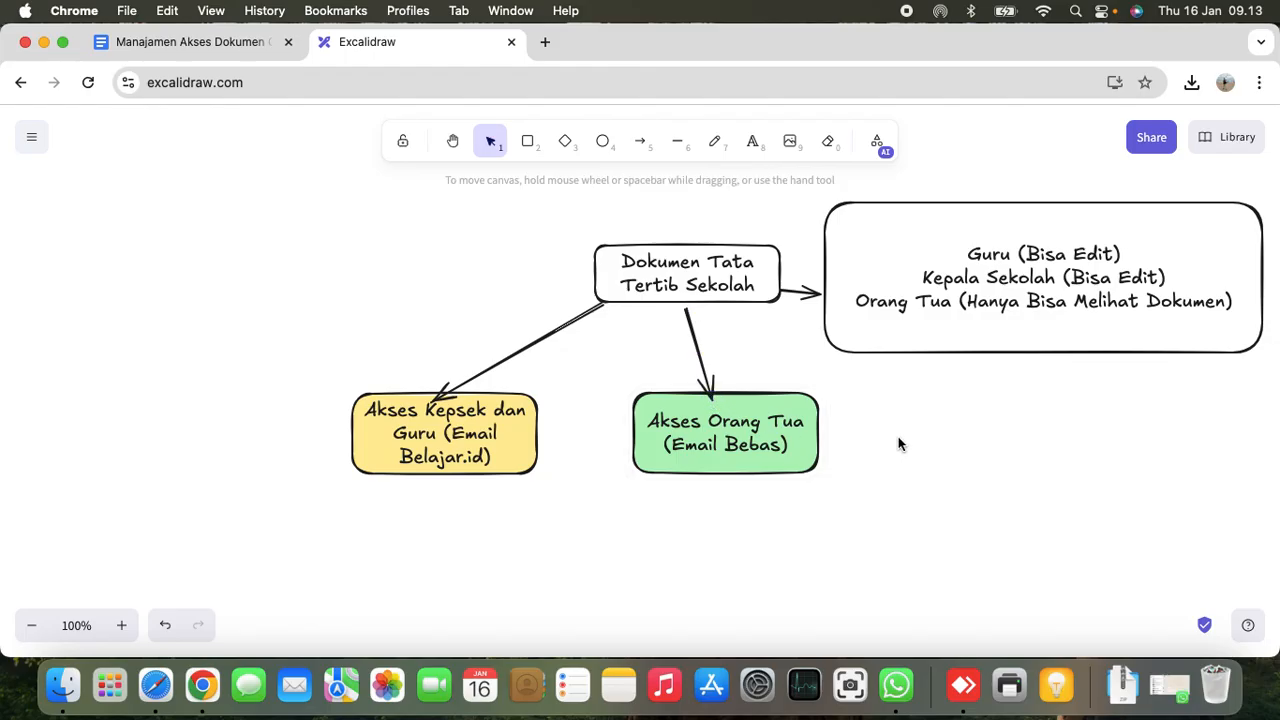
pyautogui.click(806, 472)
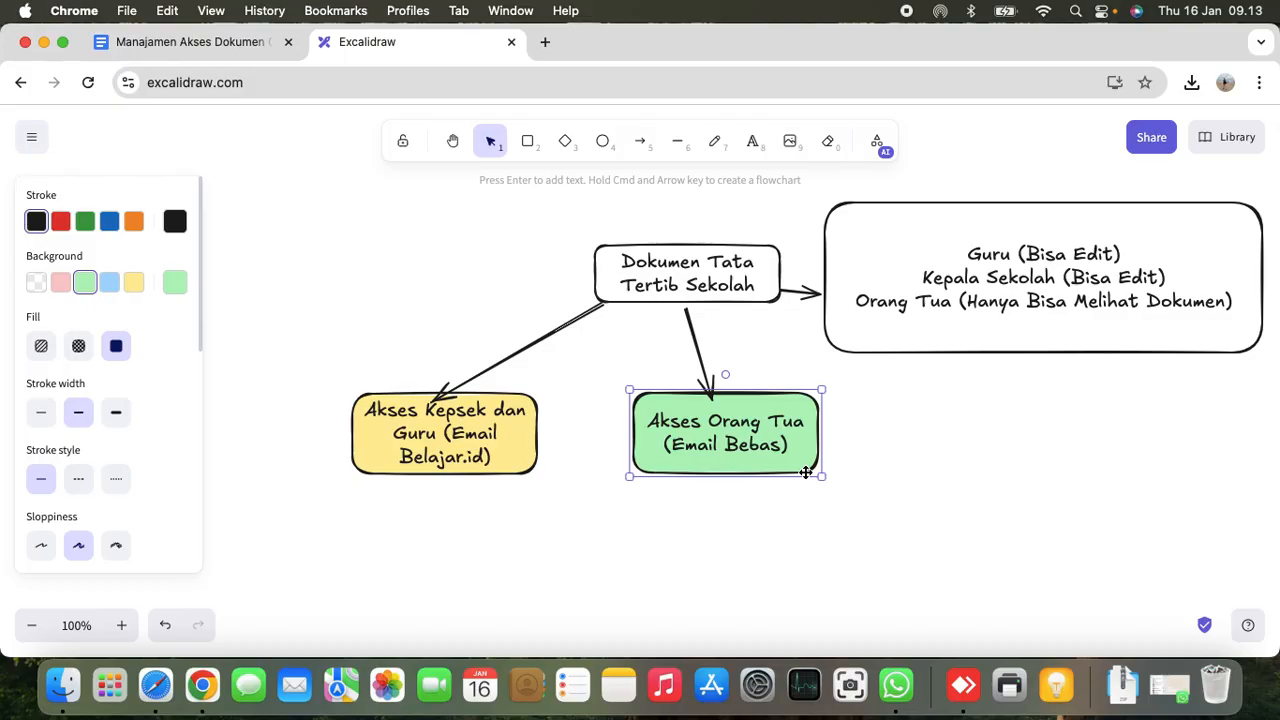
pyautogui.click(930, 546)
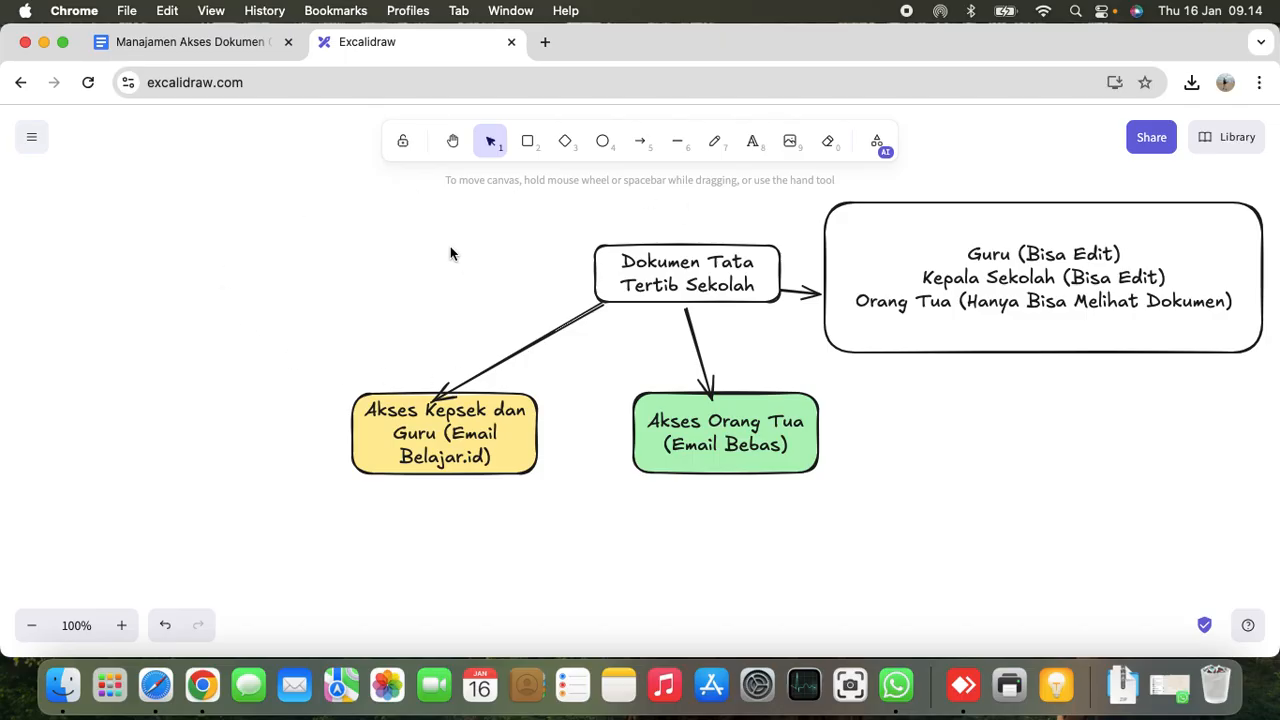
# Switch to the Google Docs document and add a suggested Belajar.id contact as a sharing recipient with the Editor role.
pyautogui.click(200, 41)
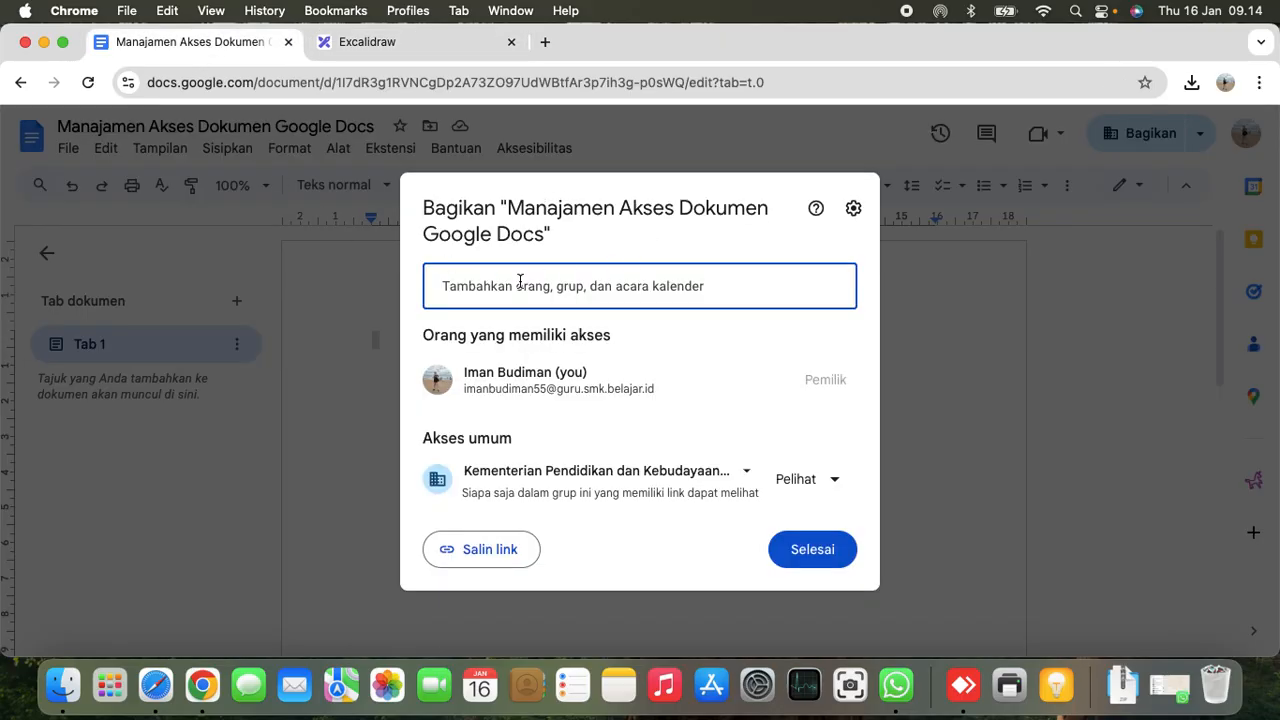
pyautogui.click(951, 334)
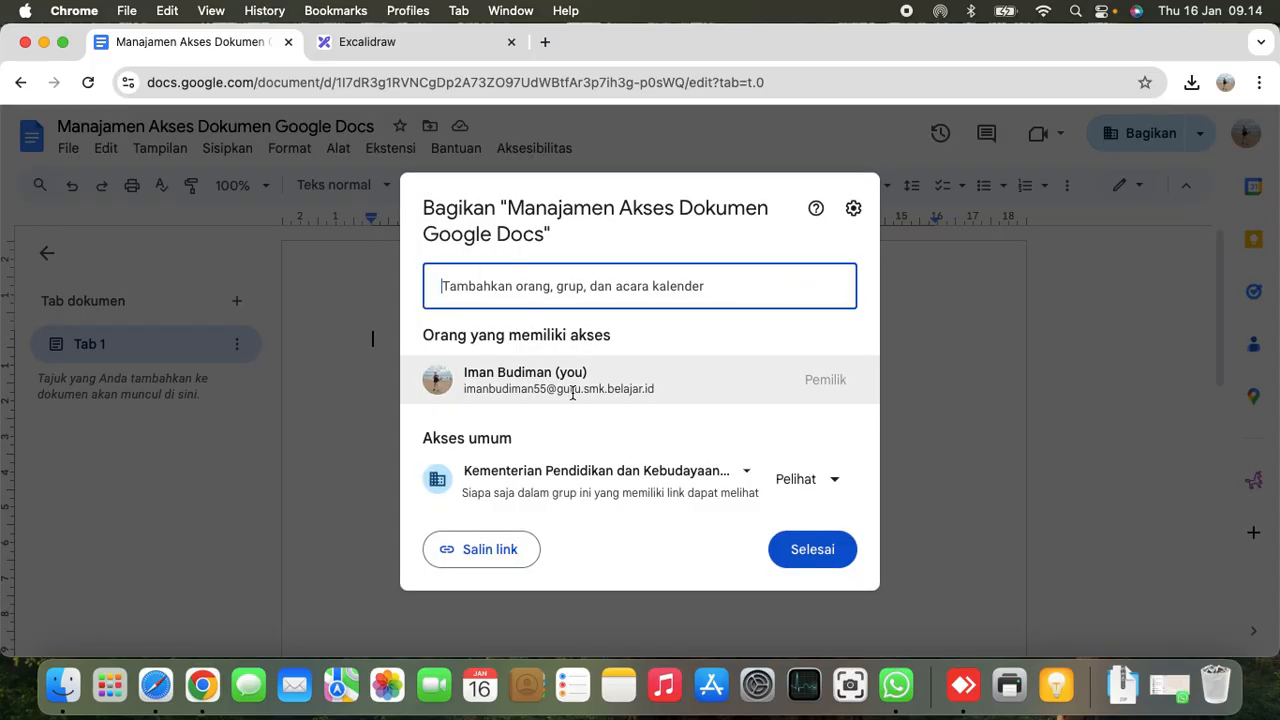
pyautogui.moveTo(425, 335); pyautogui.dragTo(623, 330)
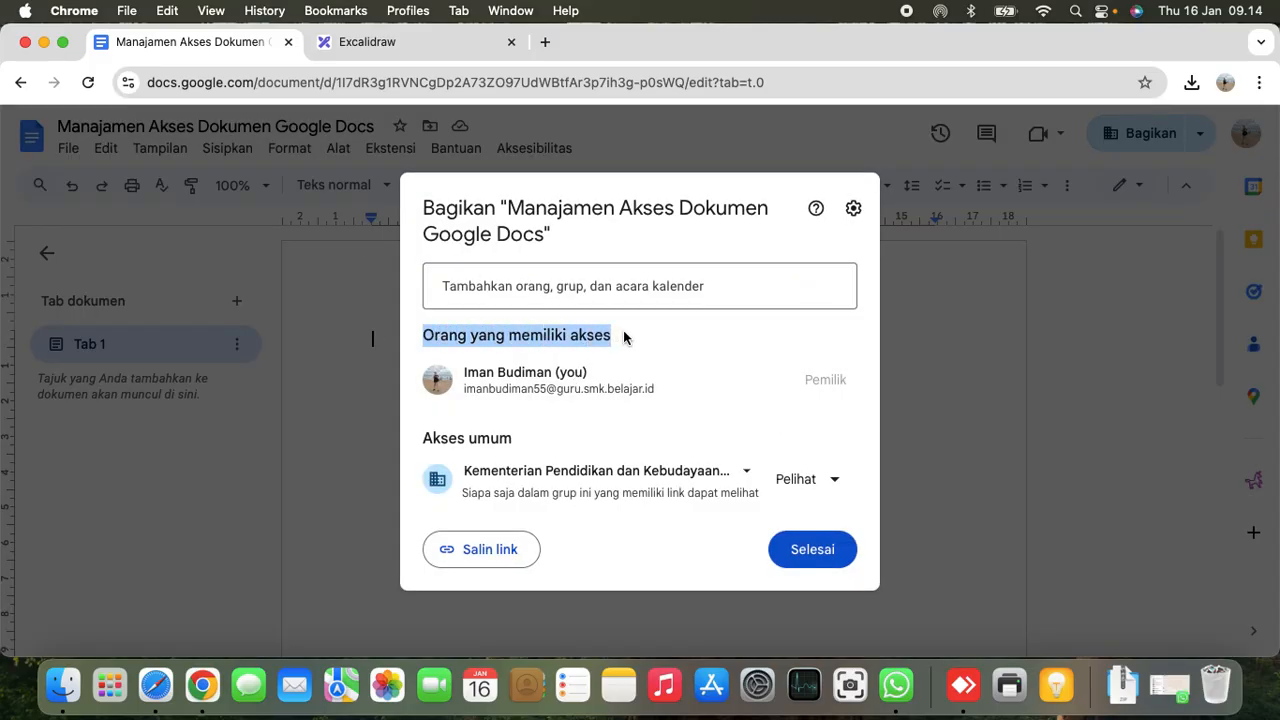
pyautogui.click(450, 432)
pyautogui.moveTo(514, 437); pyautogui.dragTo(561, 451)
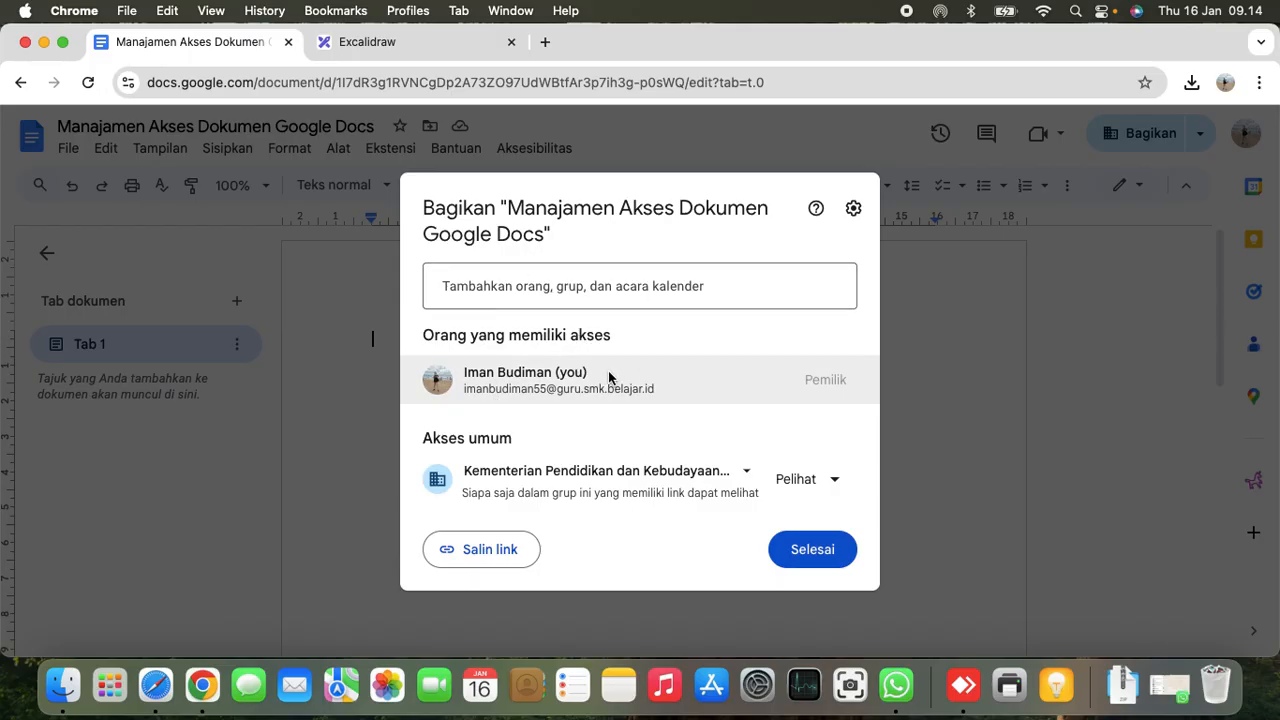
pyautogui.click(730, 285)
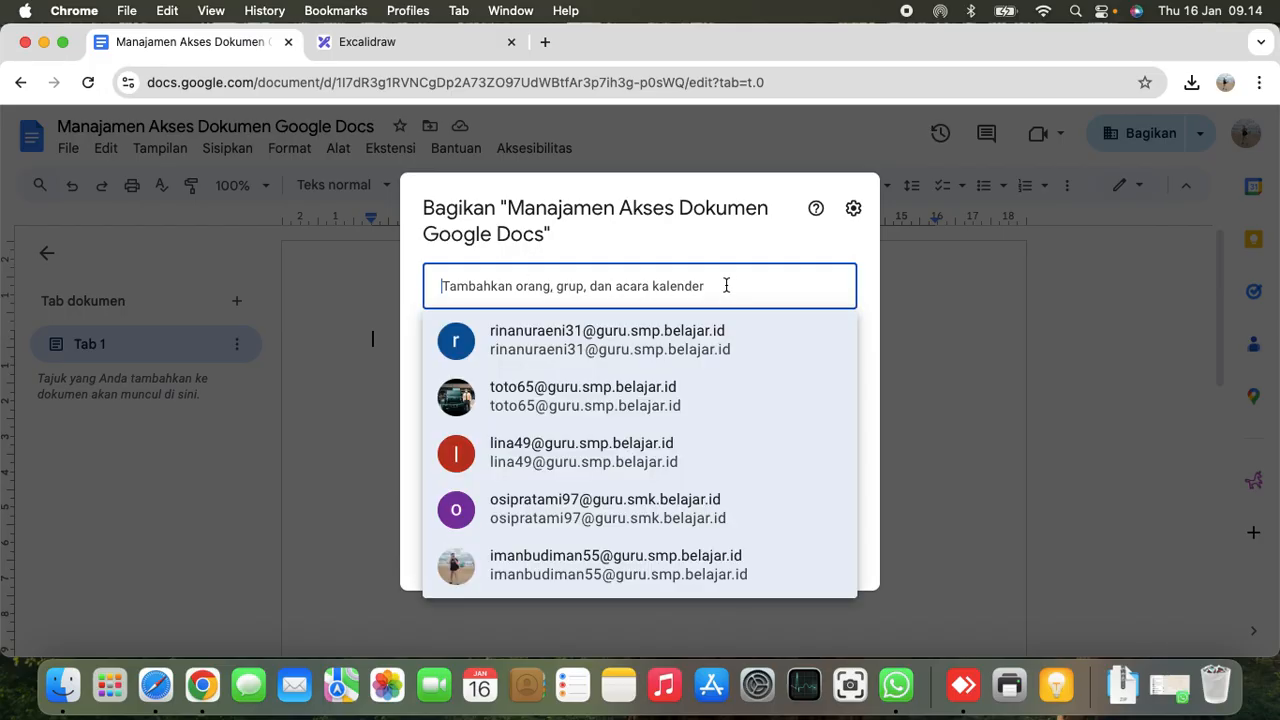
pyautogui.click(588, 410)
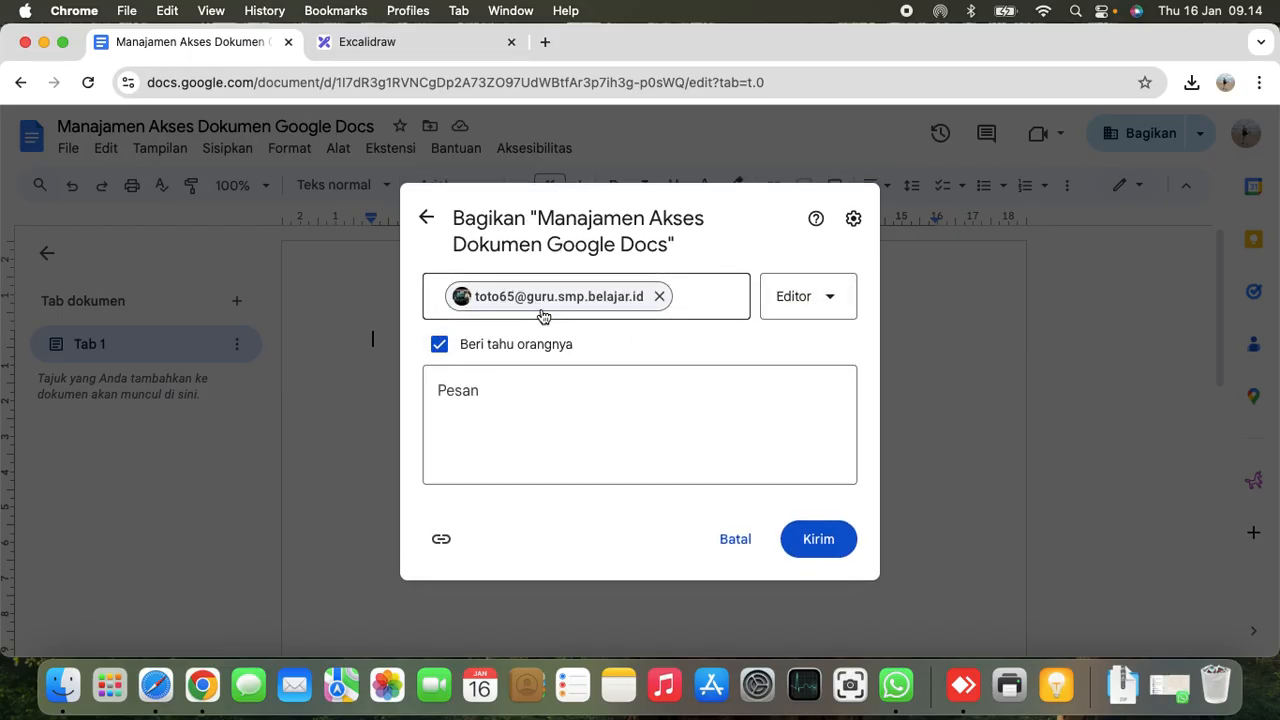
pyautogui.click(836, 317)
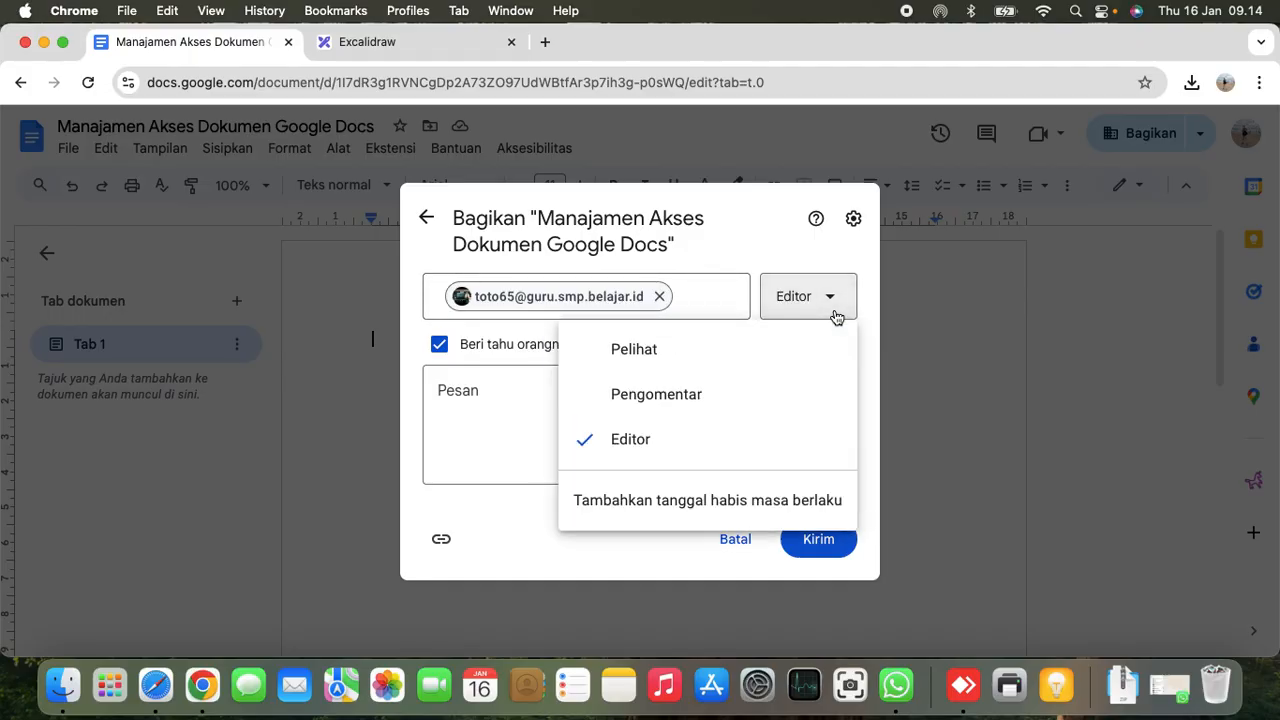
pyautogui.click(836, 317)
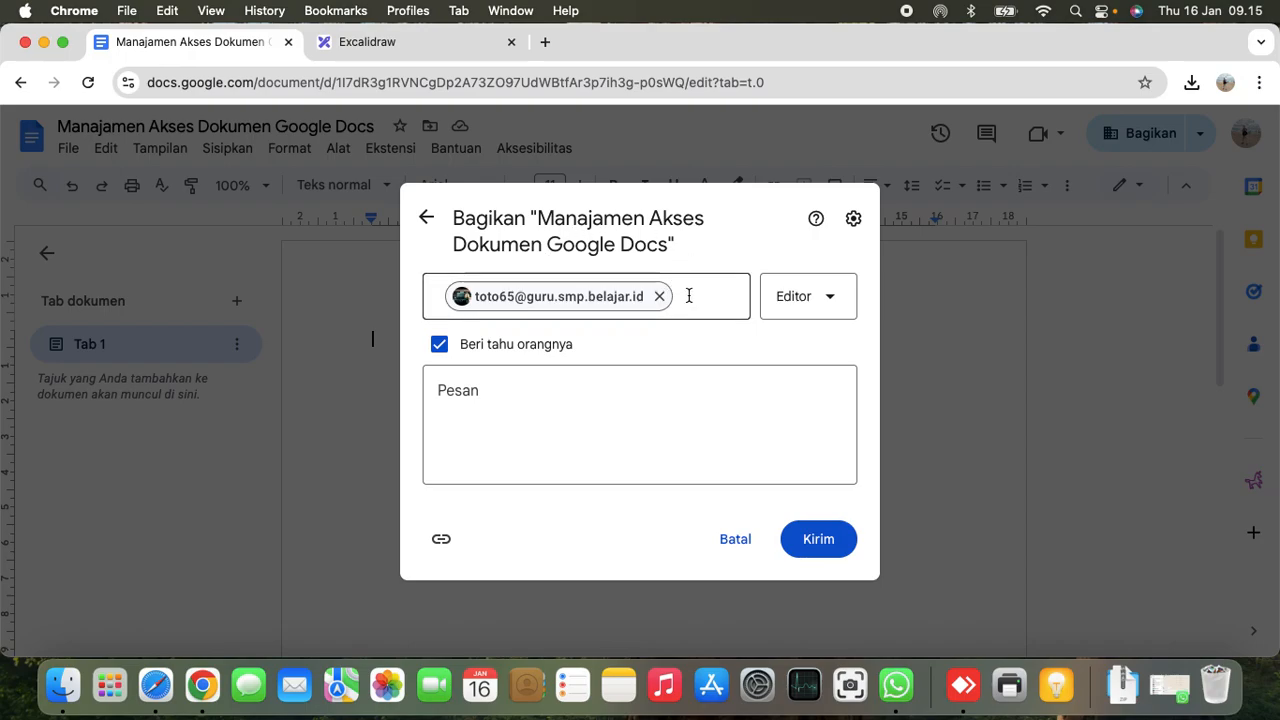
# Send the sharing invitation, approve sharing outside the organisation, and reopen the document's sharing settings.
pyautogui.click(832, 543)
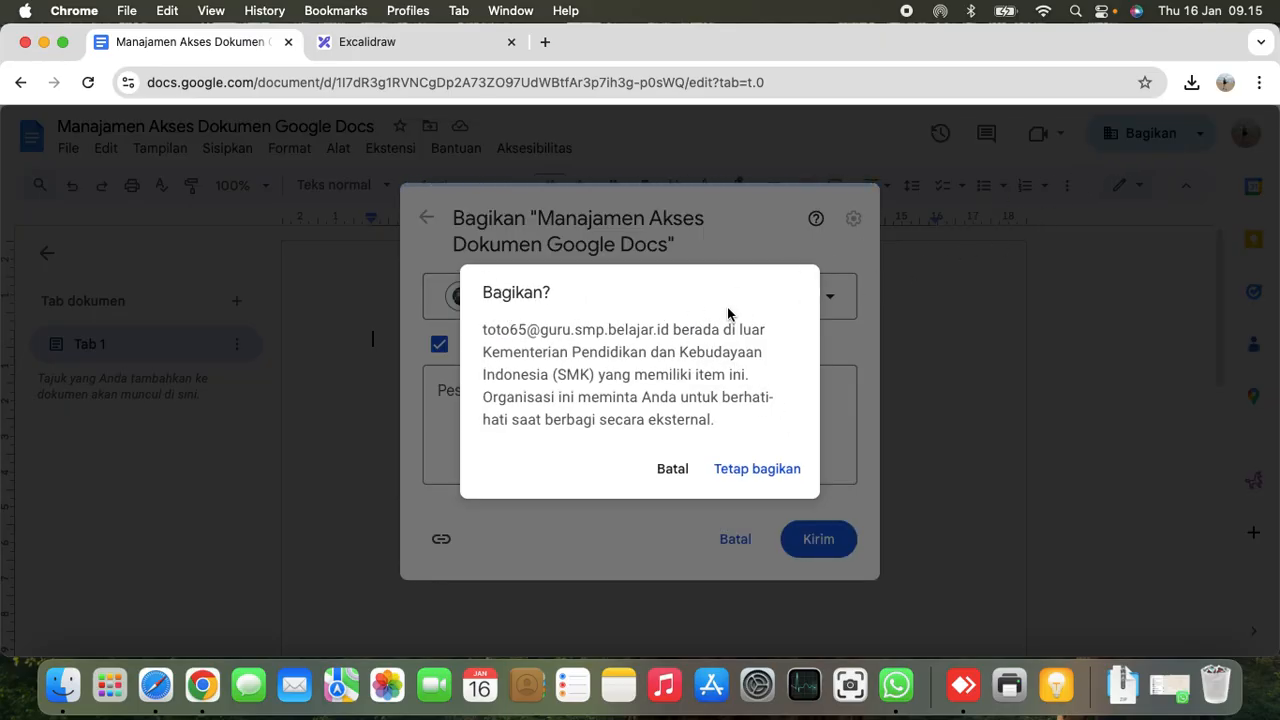
pyautogui.moveTo(509, 330); pyautogui.dragTo(682, 331)
pyautogui.click(697, 352)
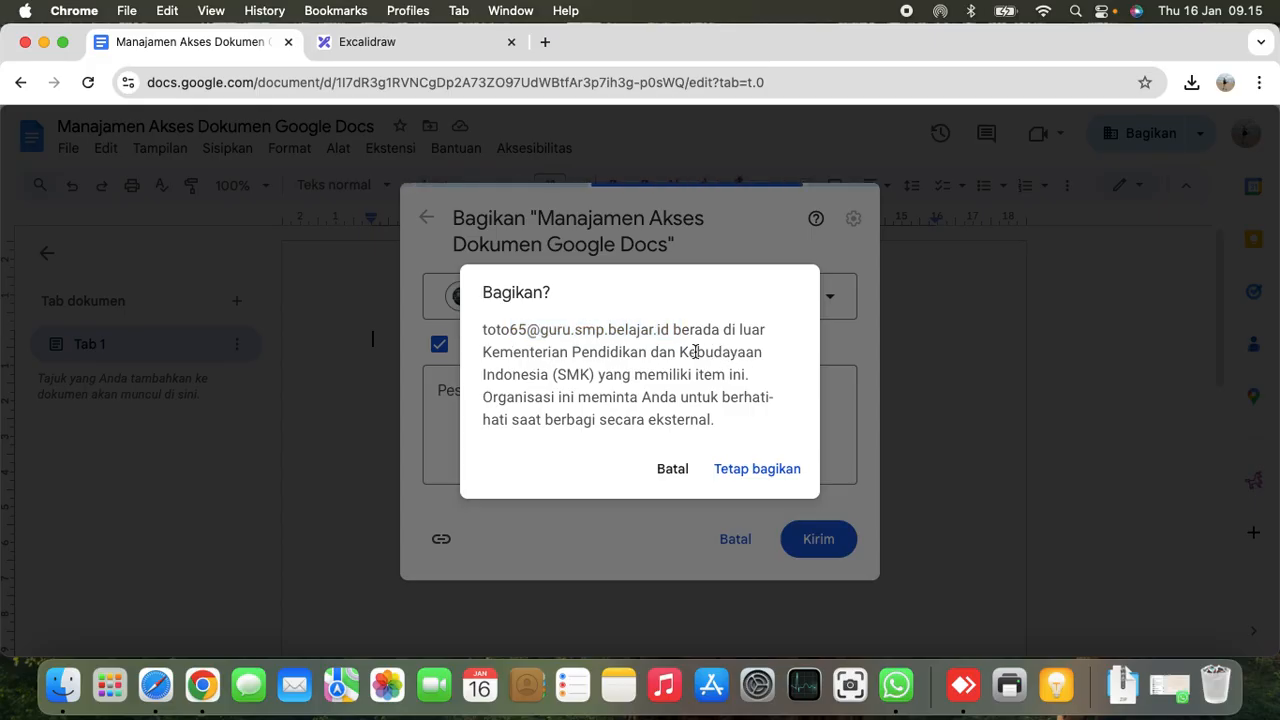
pyautogui.moveTo(520, 375); pyautogui.dragTo(645, 380)
pyautogui.click(577, 373)
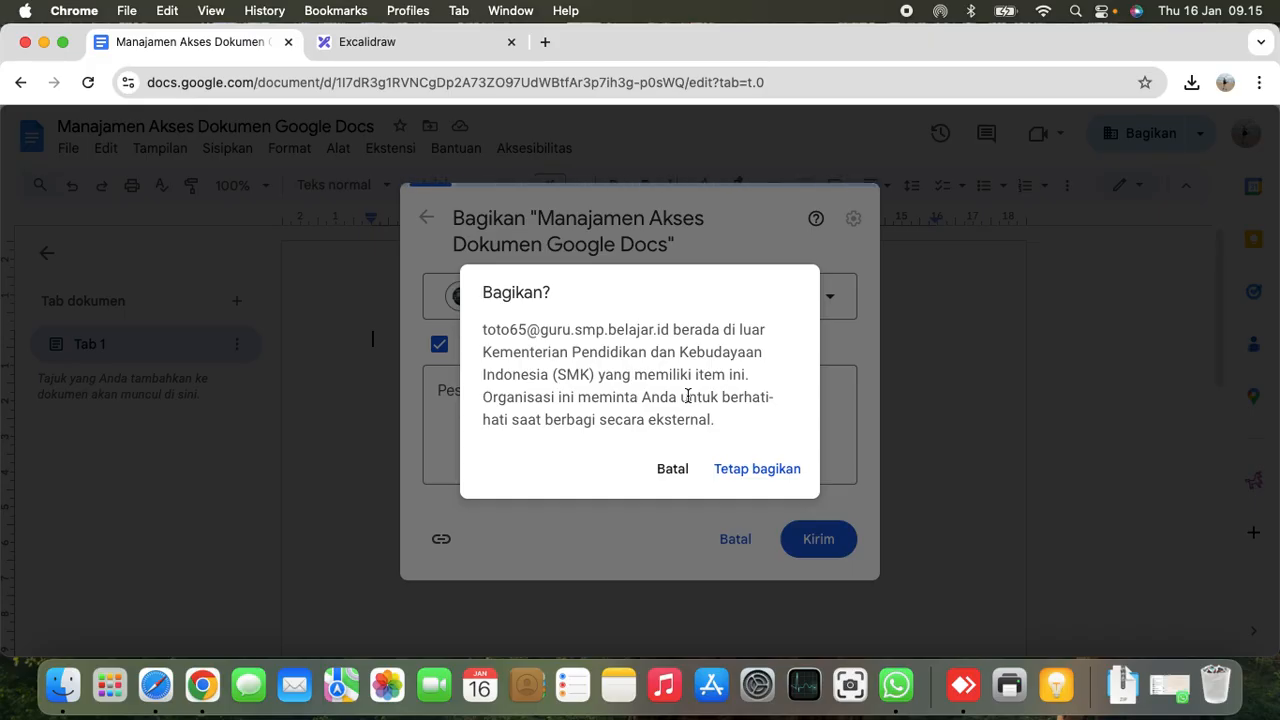
pyautogui.click(748, 461)
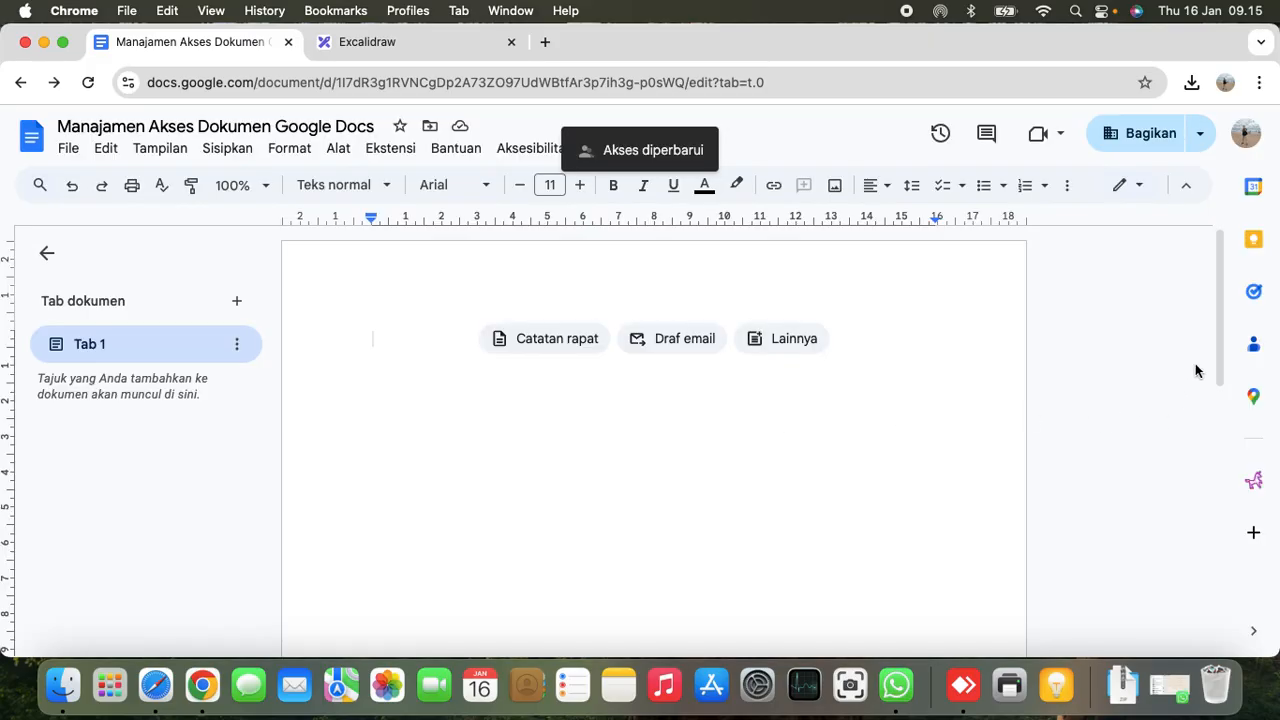
pyautogui.click(1160, 135)
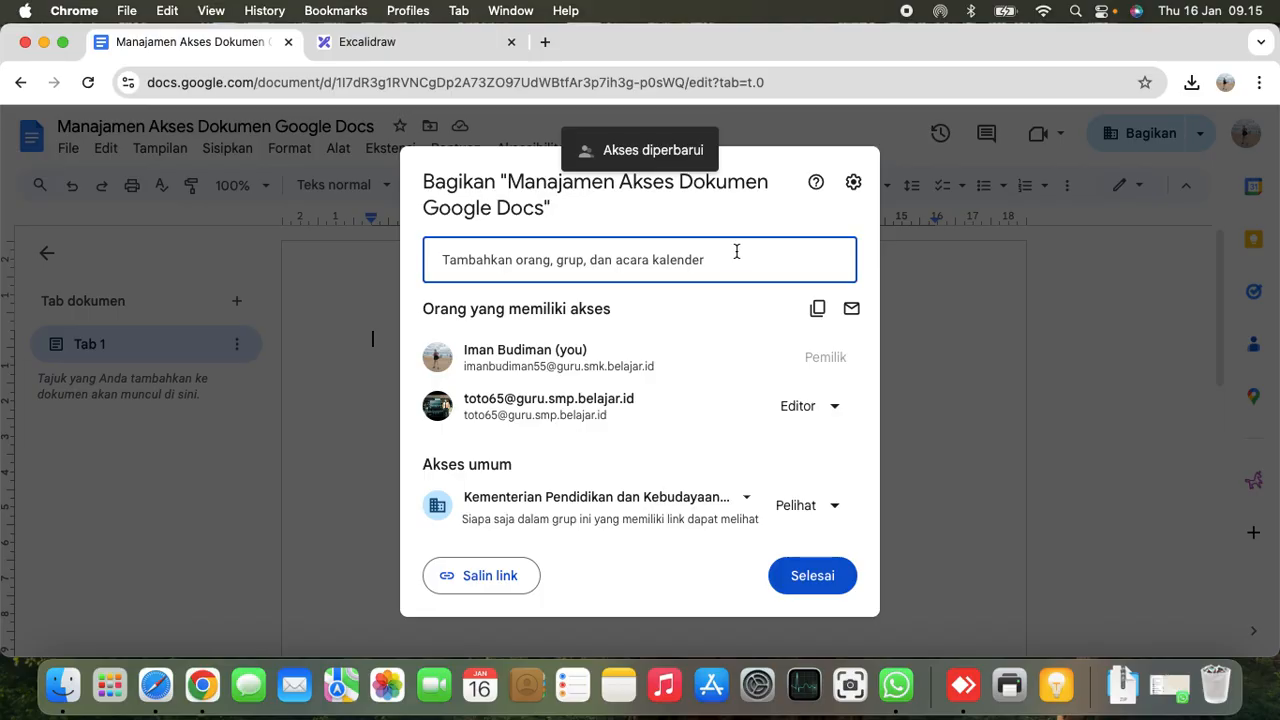
# Switch to Excalidraw and draw a freehand check mark at the upper-left corner of the Akses Kepsek dan Guru box.
pyautogui.click(447, 52)
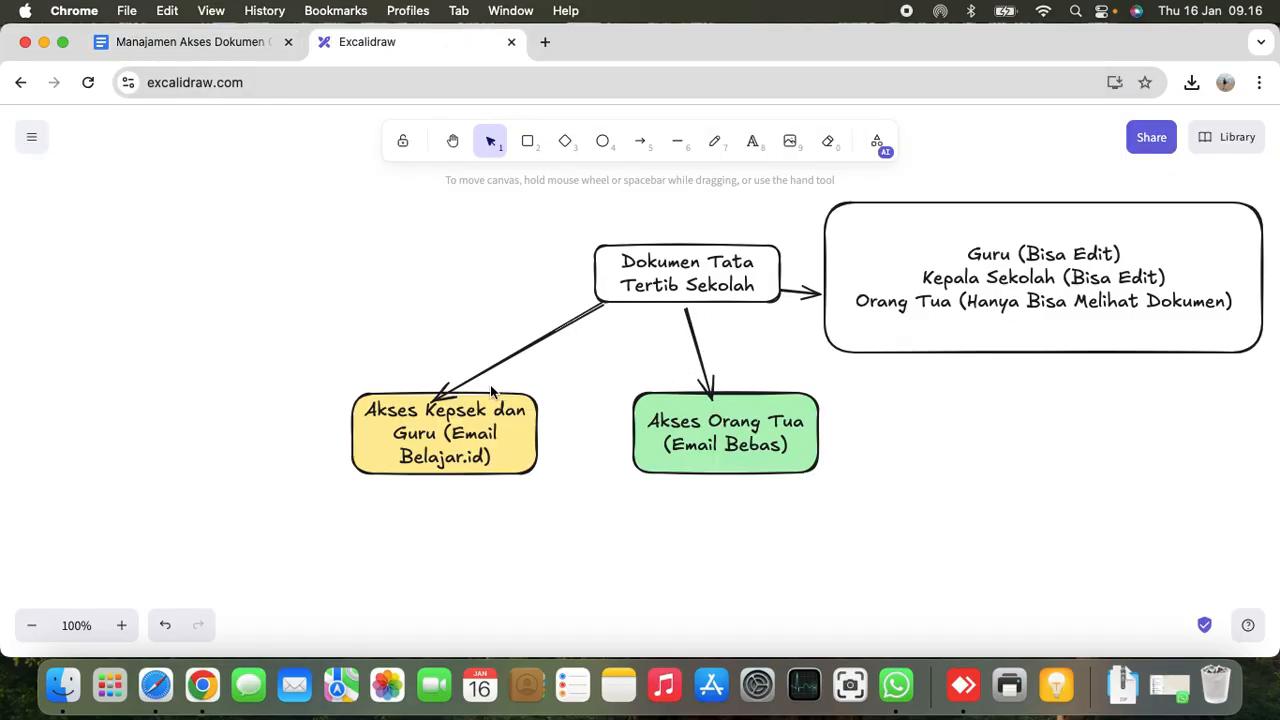
pyautogui.click(716, 142)
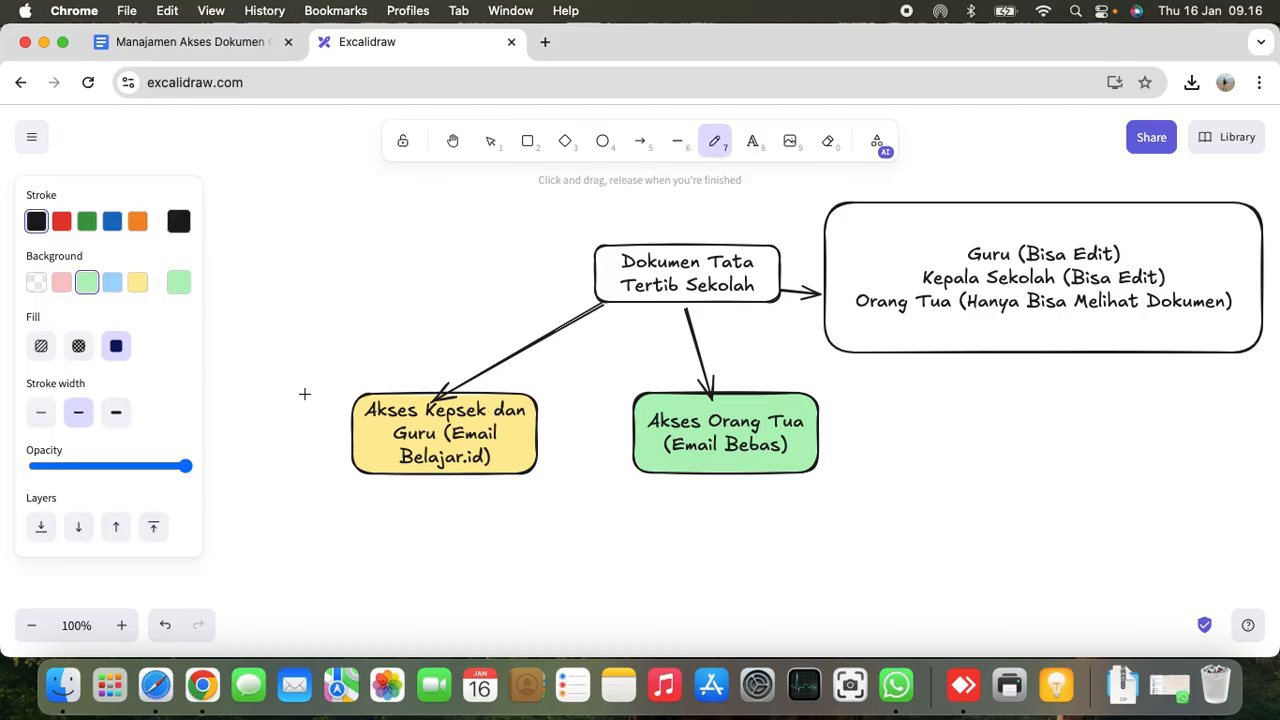
pyautogui.moveTo(308, 396)
pyautogui.mouseDown()
pyautogui.moveTo(350, 418)
pyautogui.moveTo(492, 330)
pyautogui.mouseUp()
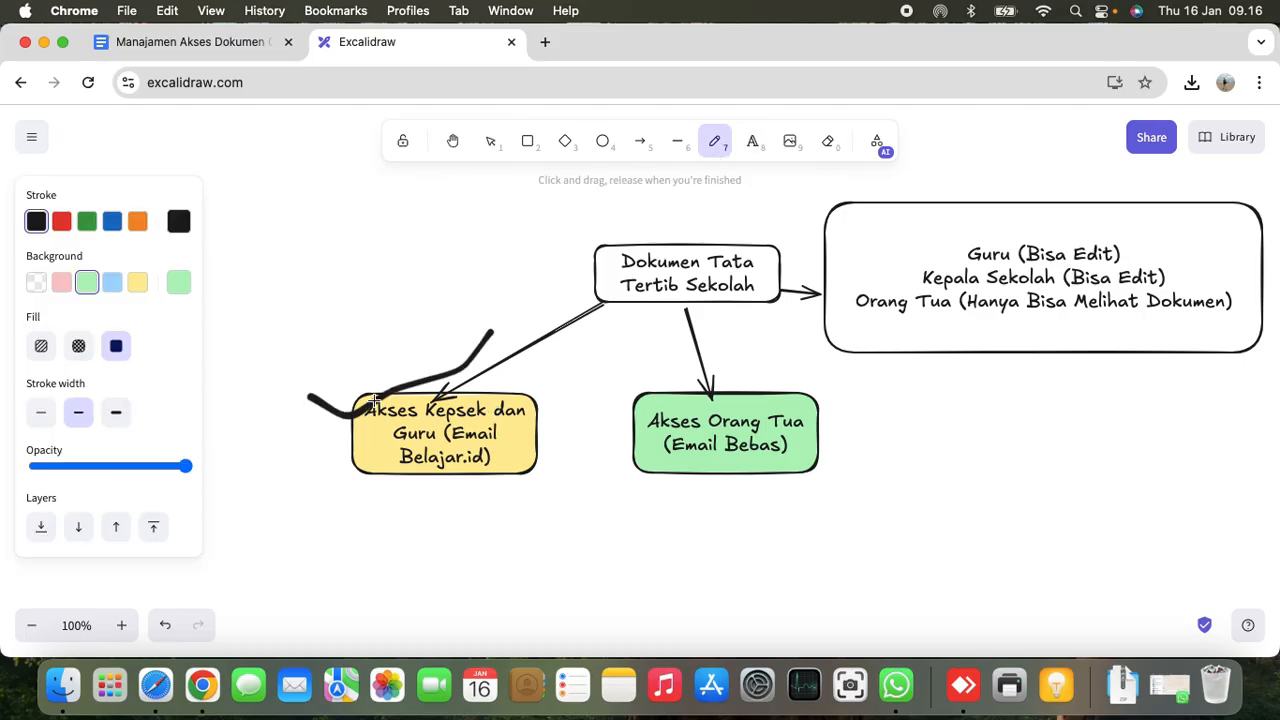
pyautogui.press('super+z')
pyautogui.moveTo(323, 381)
pyautogui.mouseDown()
pyautogui.moveTo(357, 385)
pyautogui.moveTo(437, 322)
pyautogui.mouseUp()
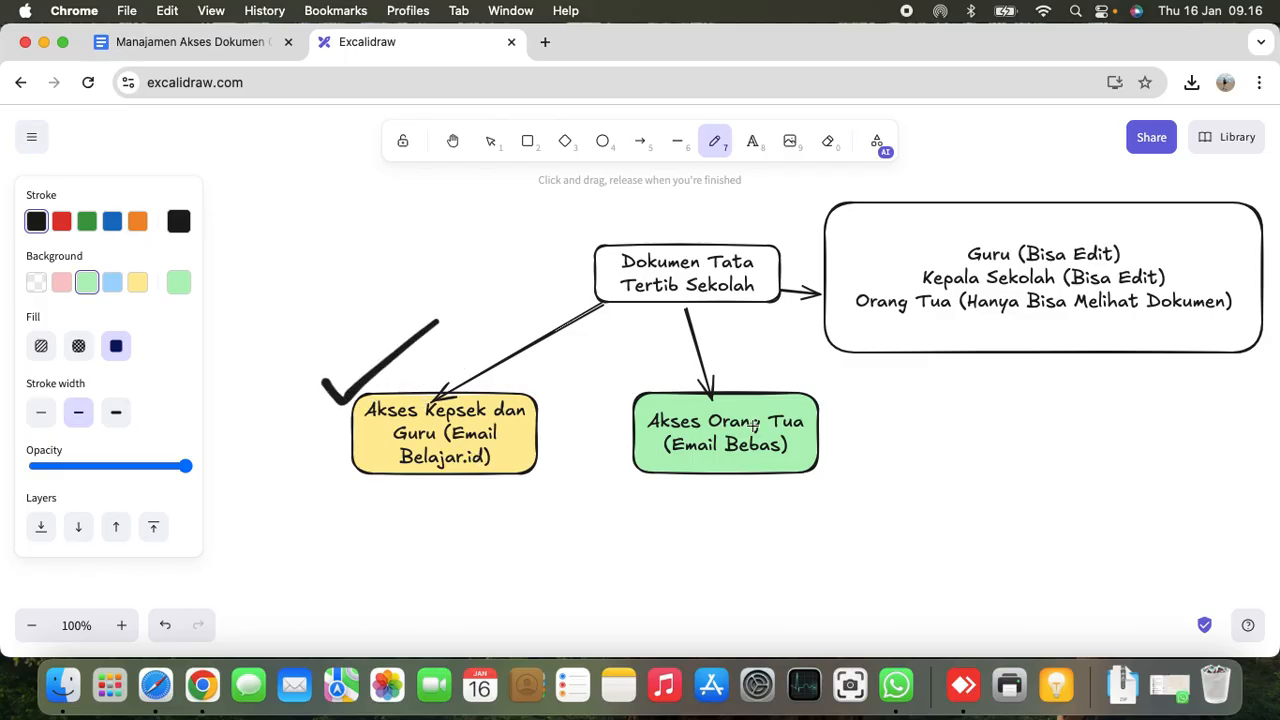
# Switch to the Google Docs document, set its general access to "Siapa saja yang memiliki link", and view the available link roles.
pyautogui.click(258, 46)
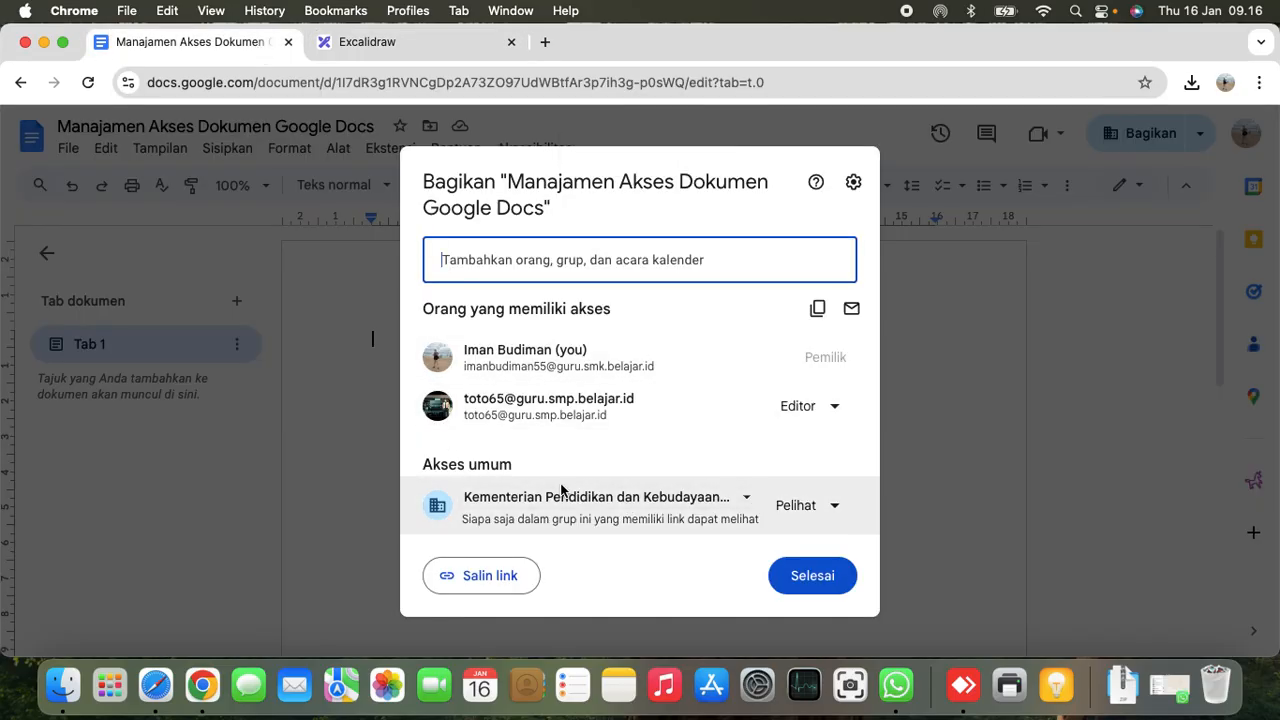
pyautogui.click(600, 498)
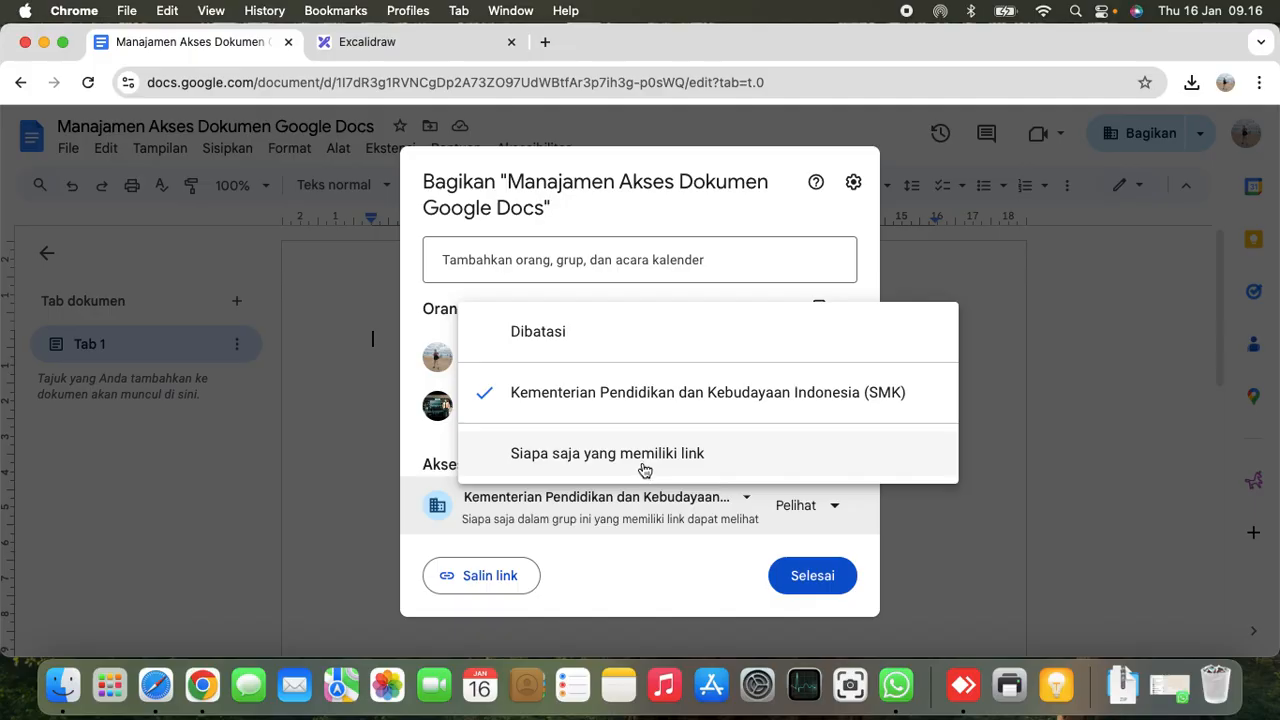
pyautogui.click(618, 456)
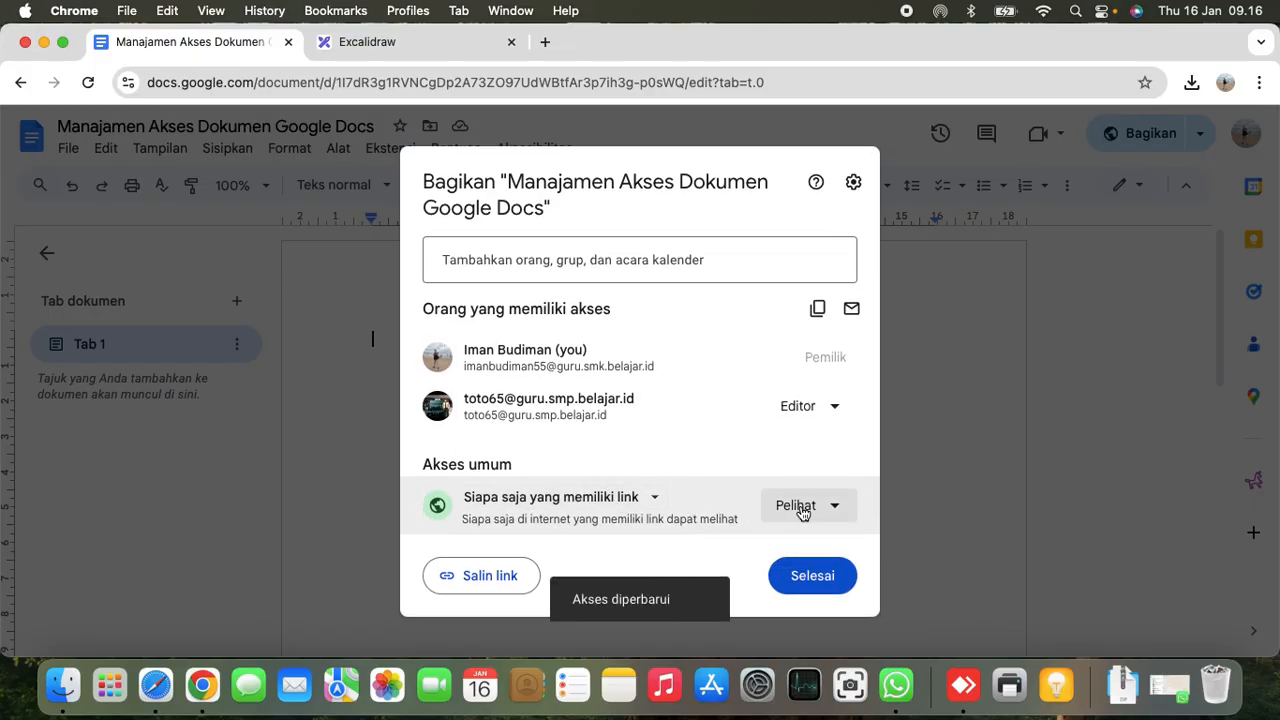
pyautogui.click(398, 50)
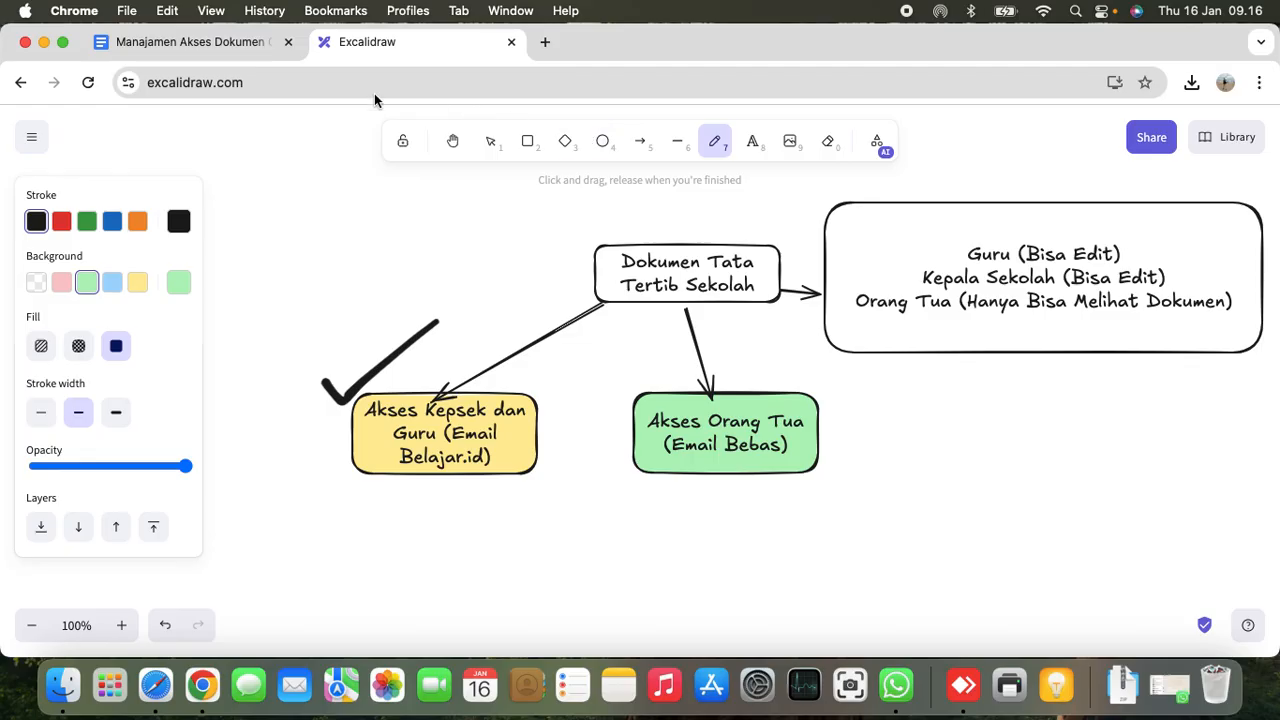
pyautogui.click(245, 46)
pyautogui.click(826, 505)
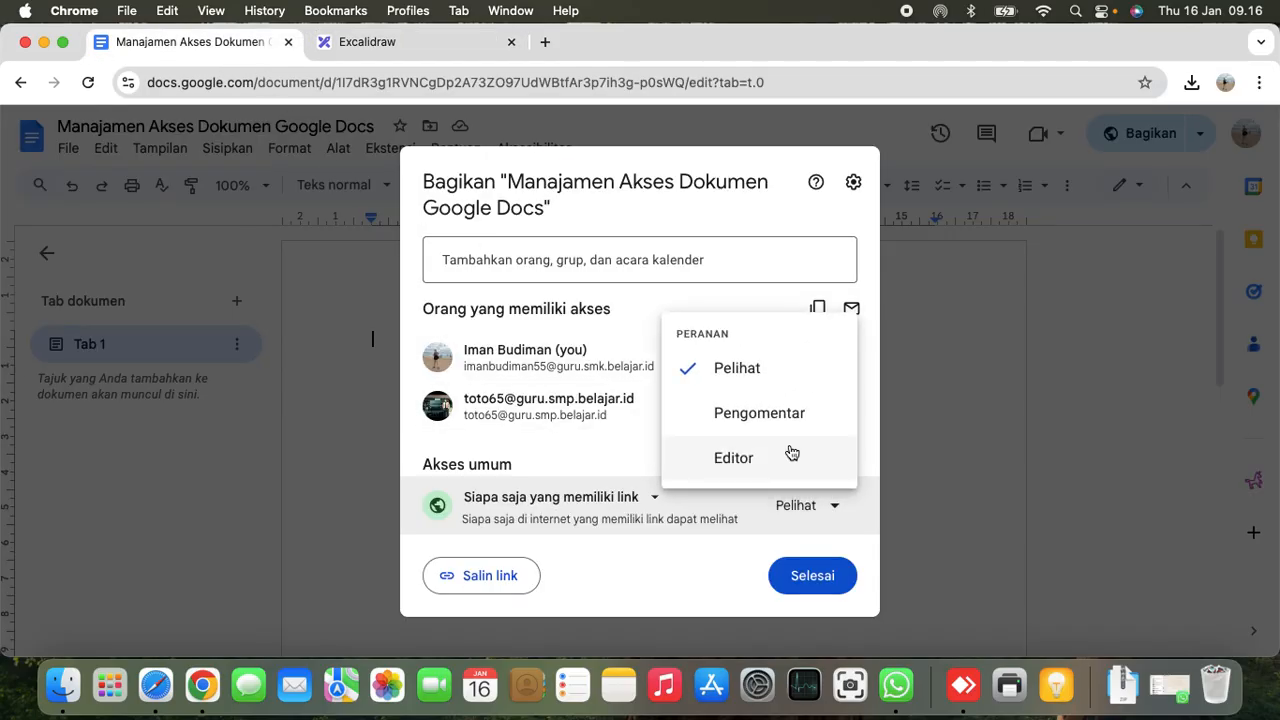
pyautogui.click(826, 516)
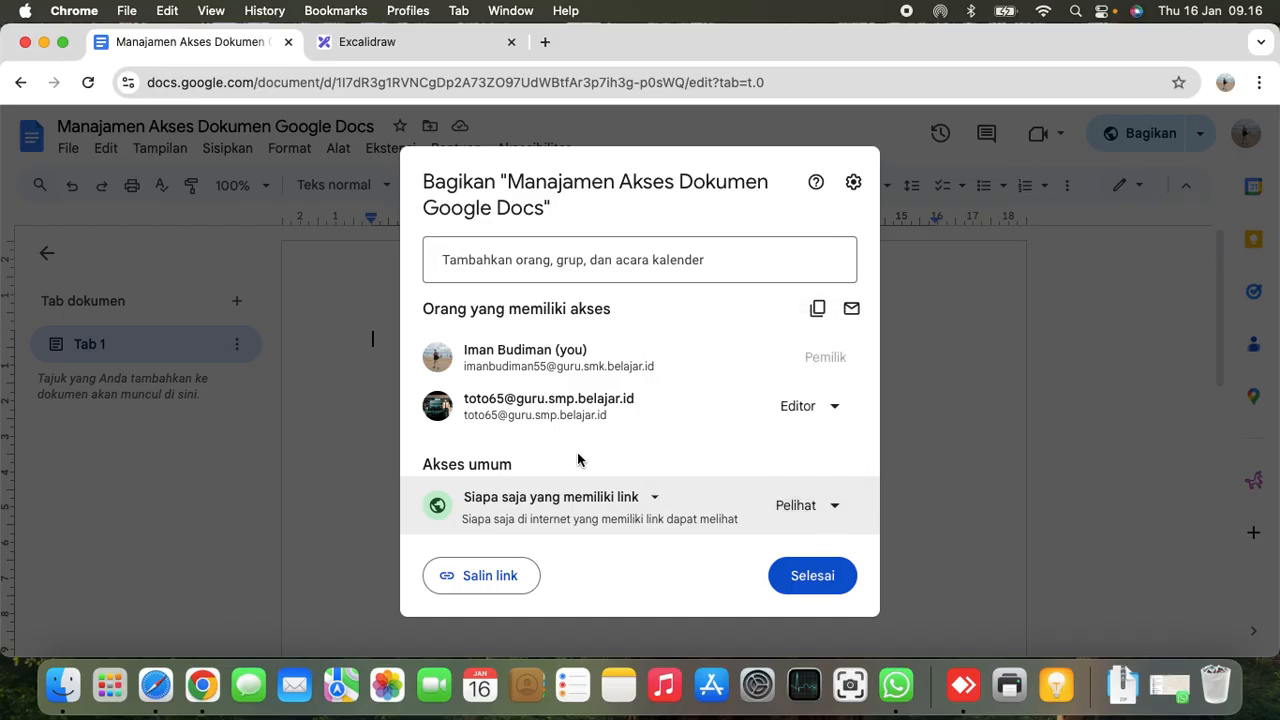
# Finish the link-access change, reopen the document's sharing settings, and copy its sharing link.
pyautogui.click(818, 584)
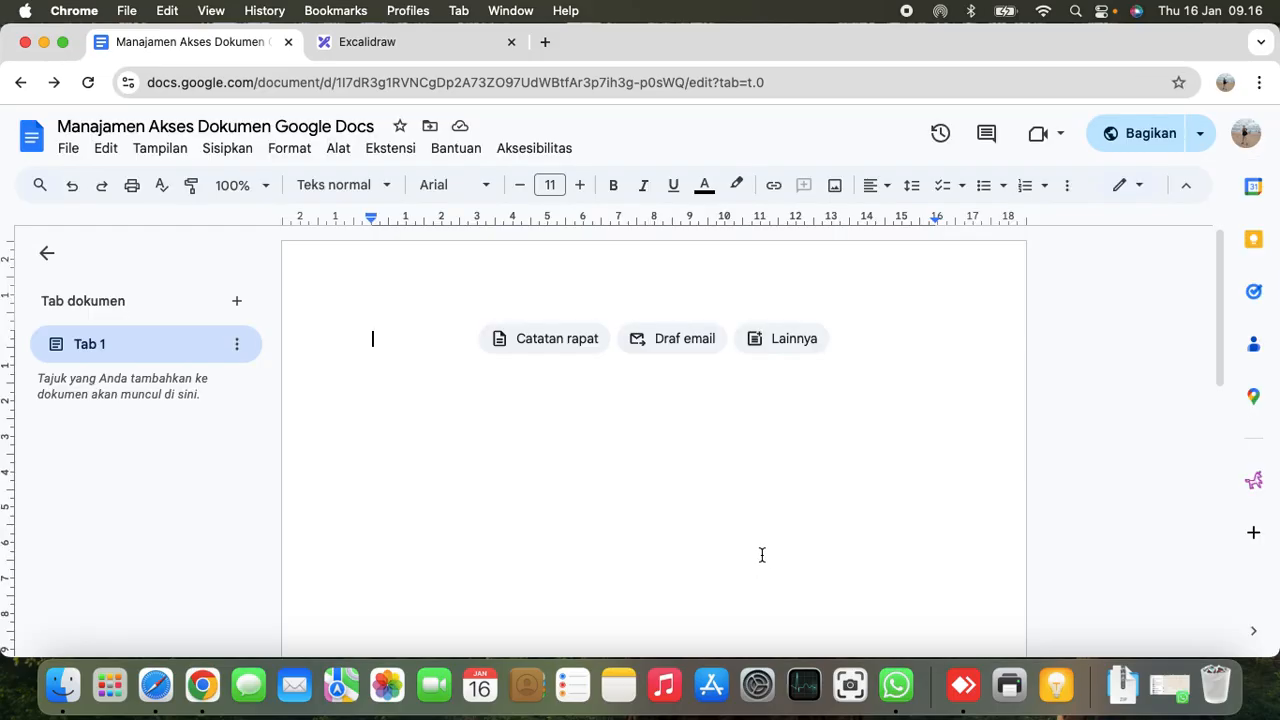
pyautogui.click(1150, 133)
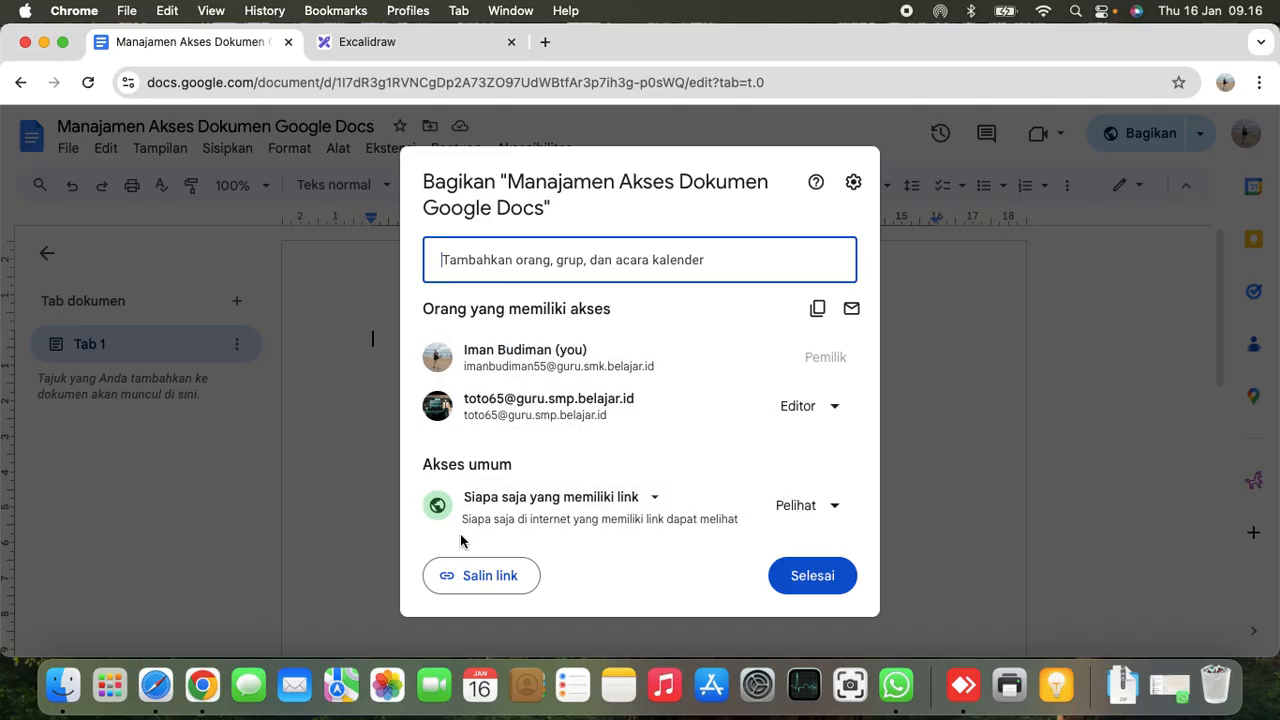
pyautogui.click(503, 572)
pyautogui.click(812, 575)
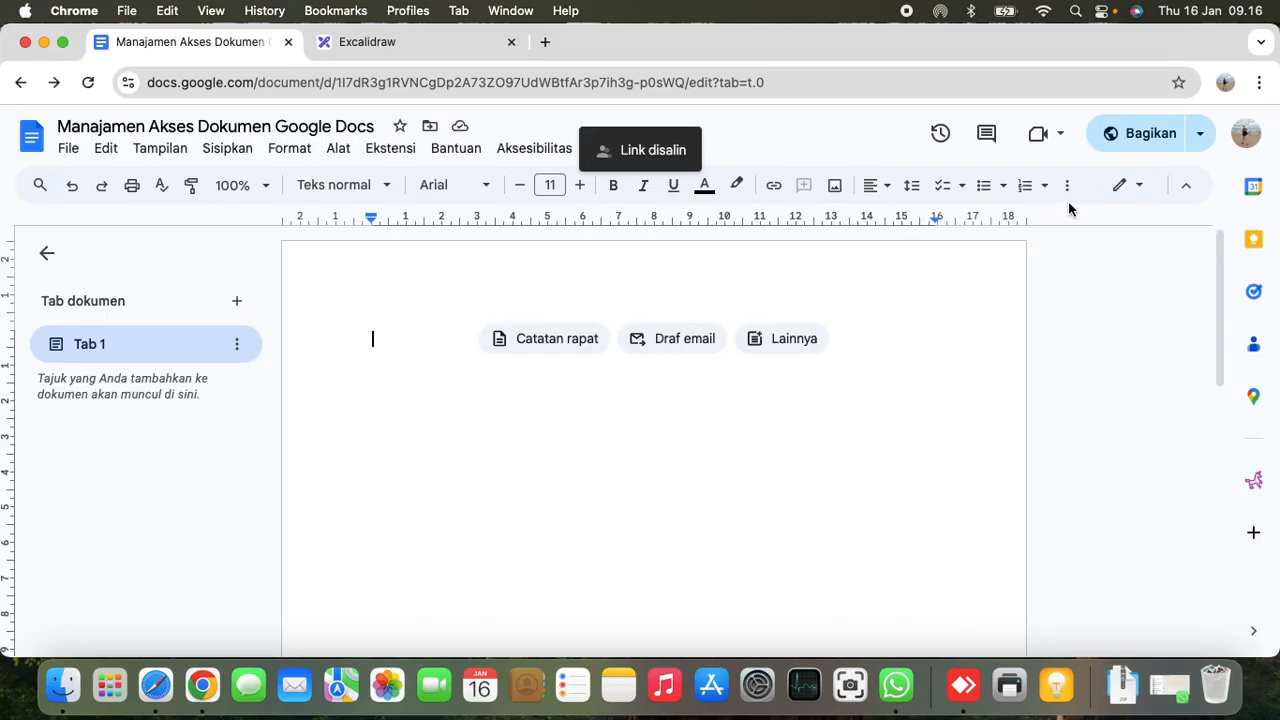
# Switch to the first of the other Chrome profiles and open the copied document link there to check the link access.
pyautogui.click(545, 42)
pyautogui.rightClick(563, 87)
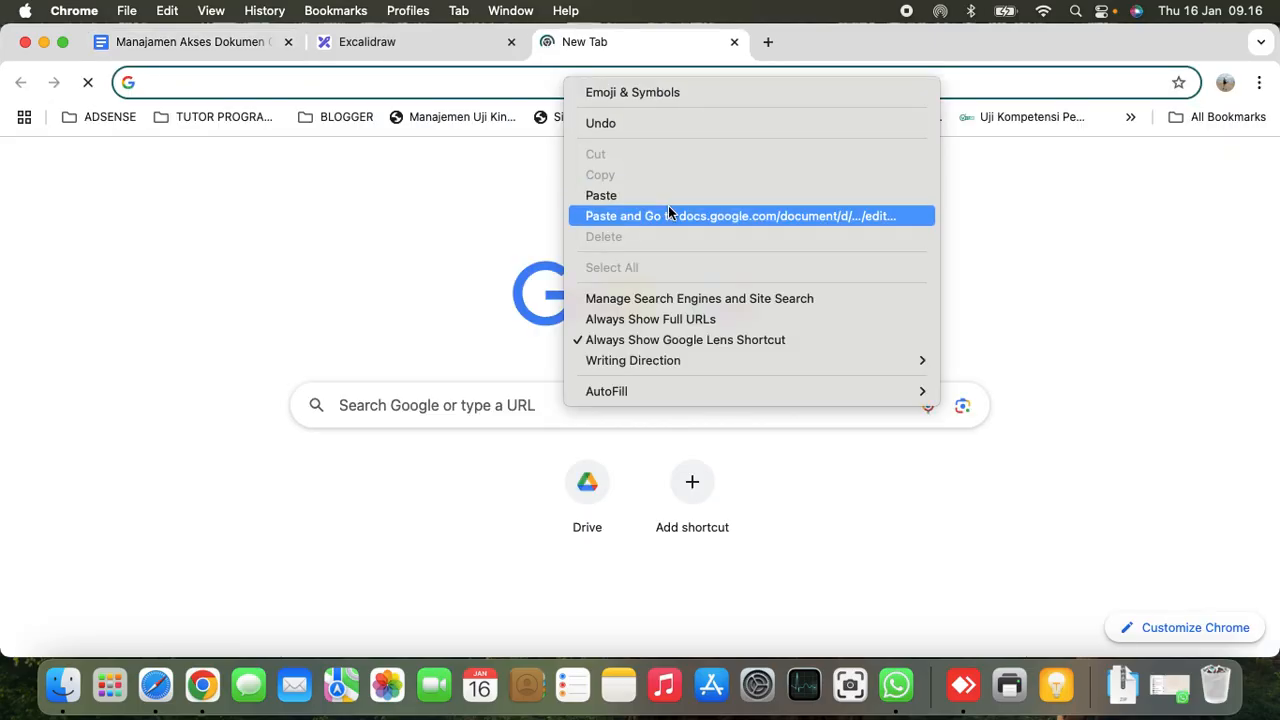
pyautogui.click(1222, 84)
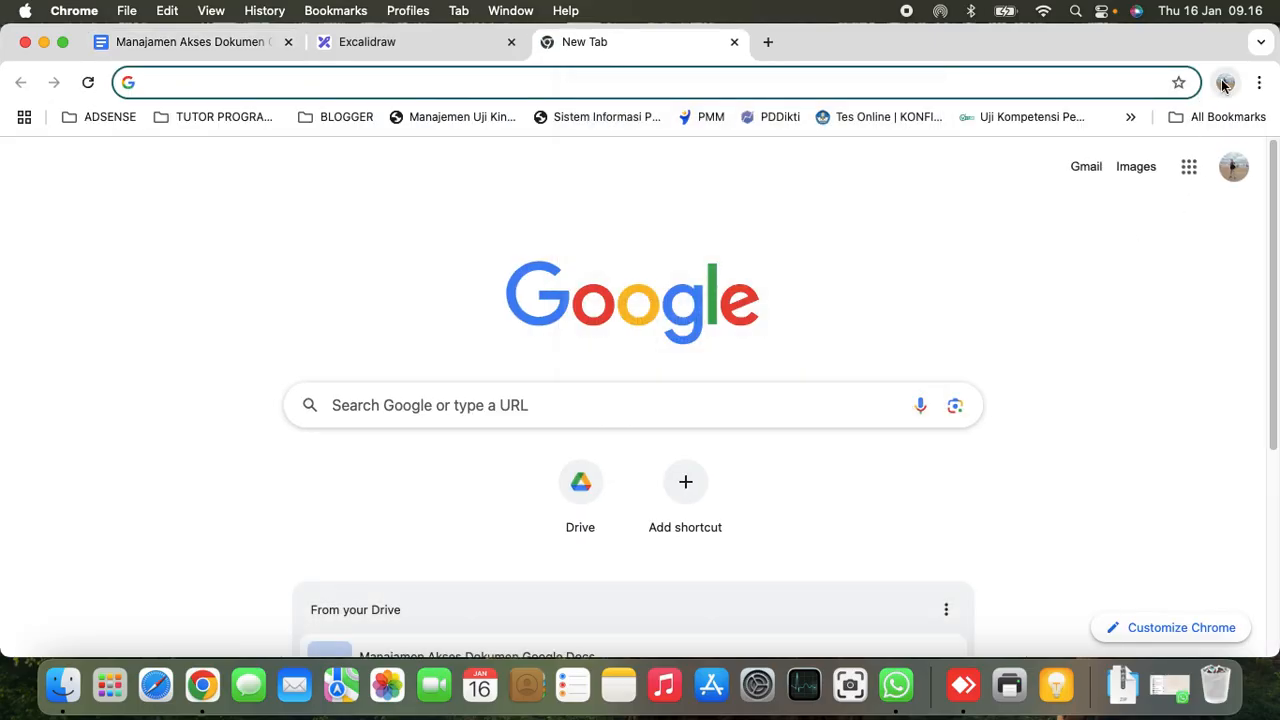
pyautogui.click(1221, 88)
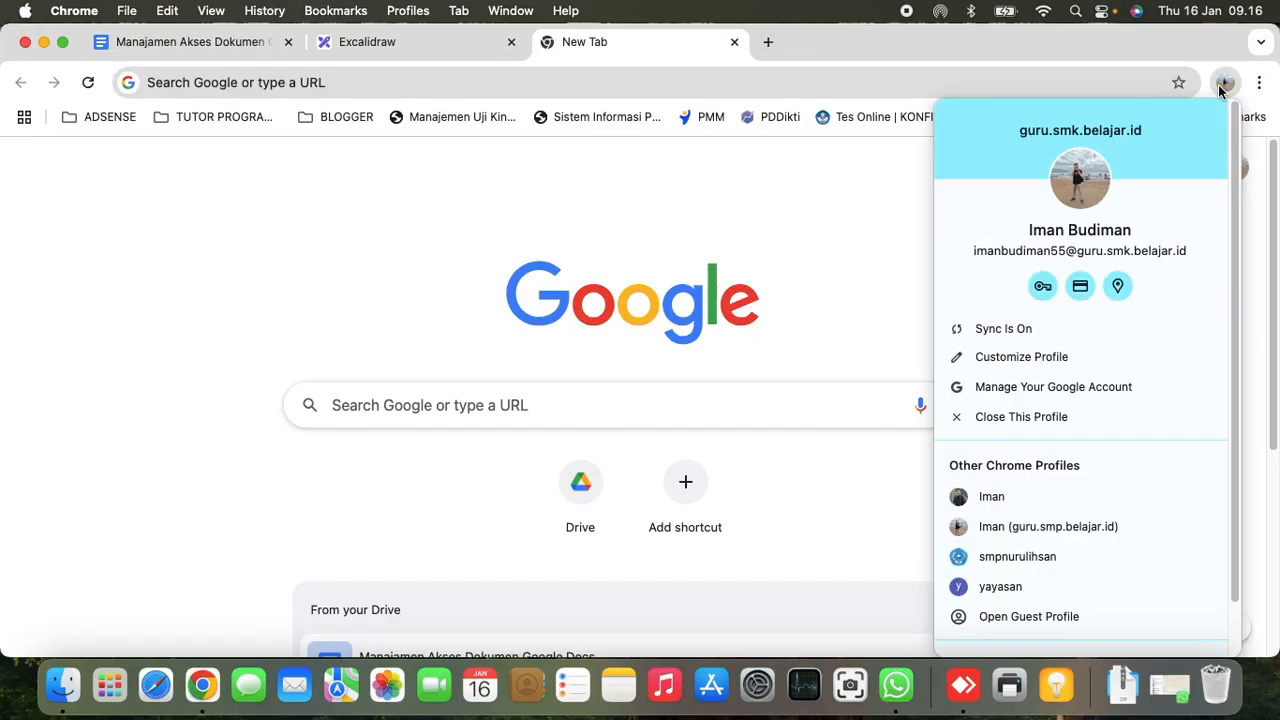
pyautogui.click(976, 497)
pyautogui.rightClick(377, 93)
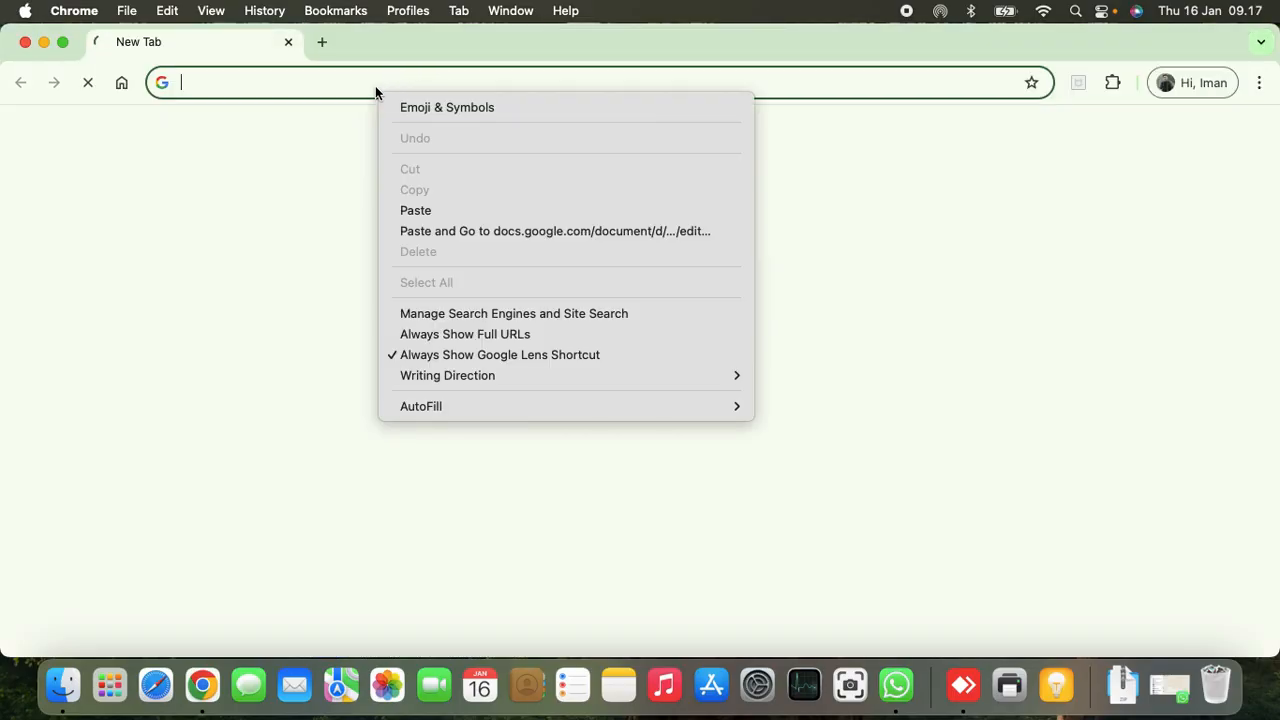
pyautogui.click(414, 210)
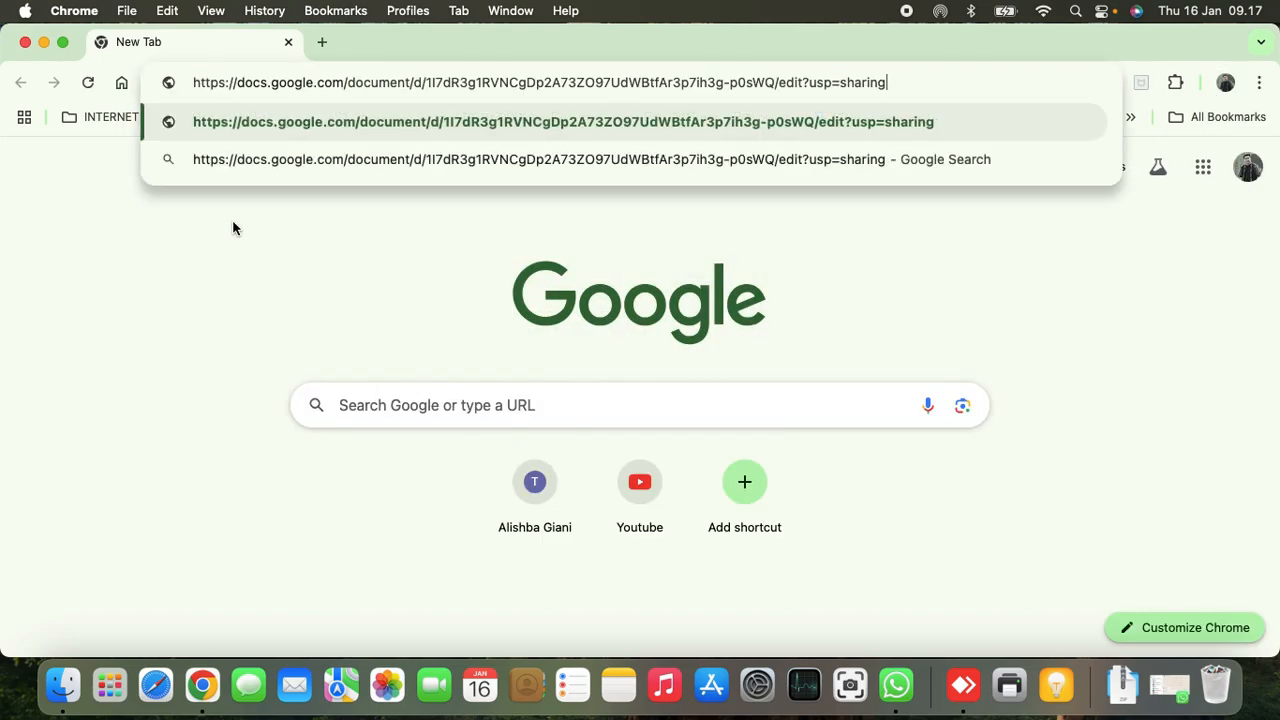
pyautogui.press('Return')
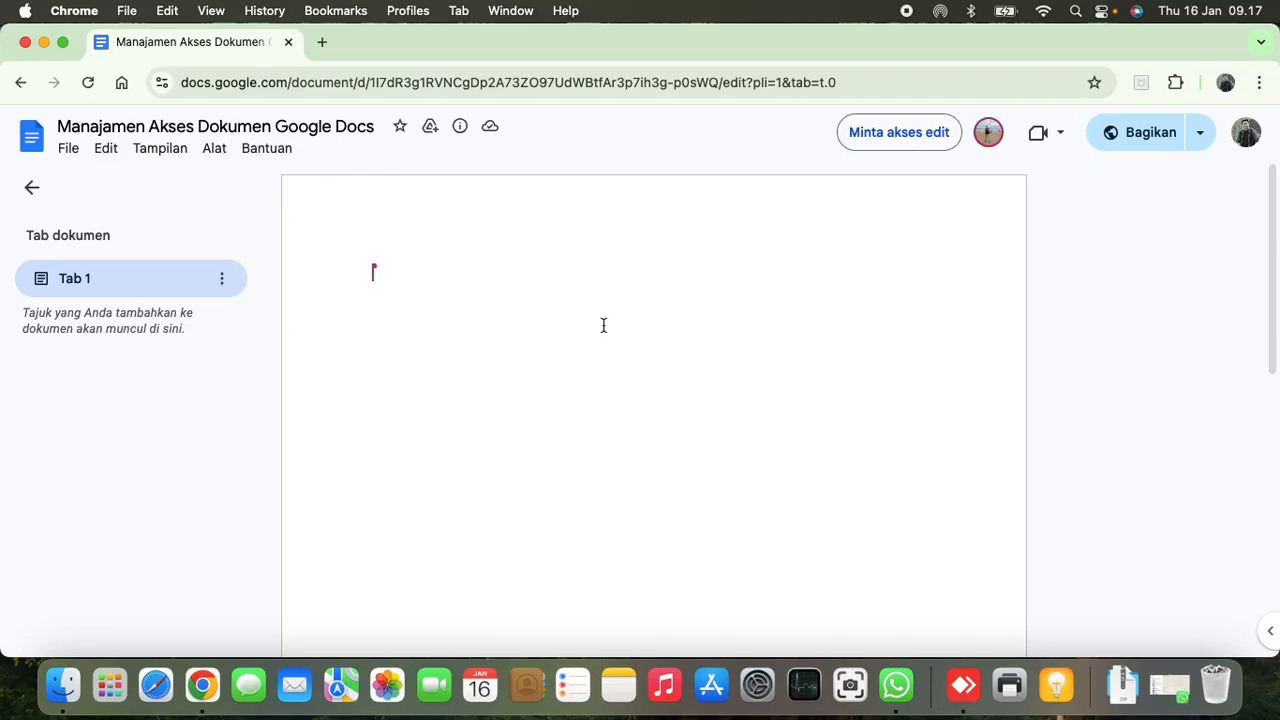
# Switch to Excalidraw and draw a freehand check mark at the upper-left corner of the Akses Orang Tua box.
pyautogui.click(322, 42)
pyautogui.click(370, 42)
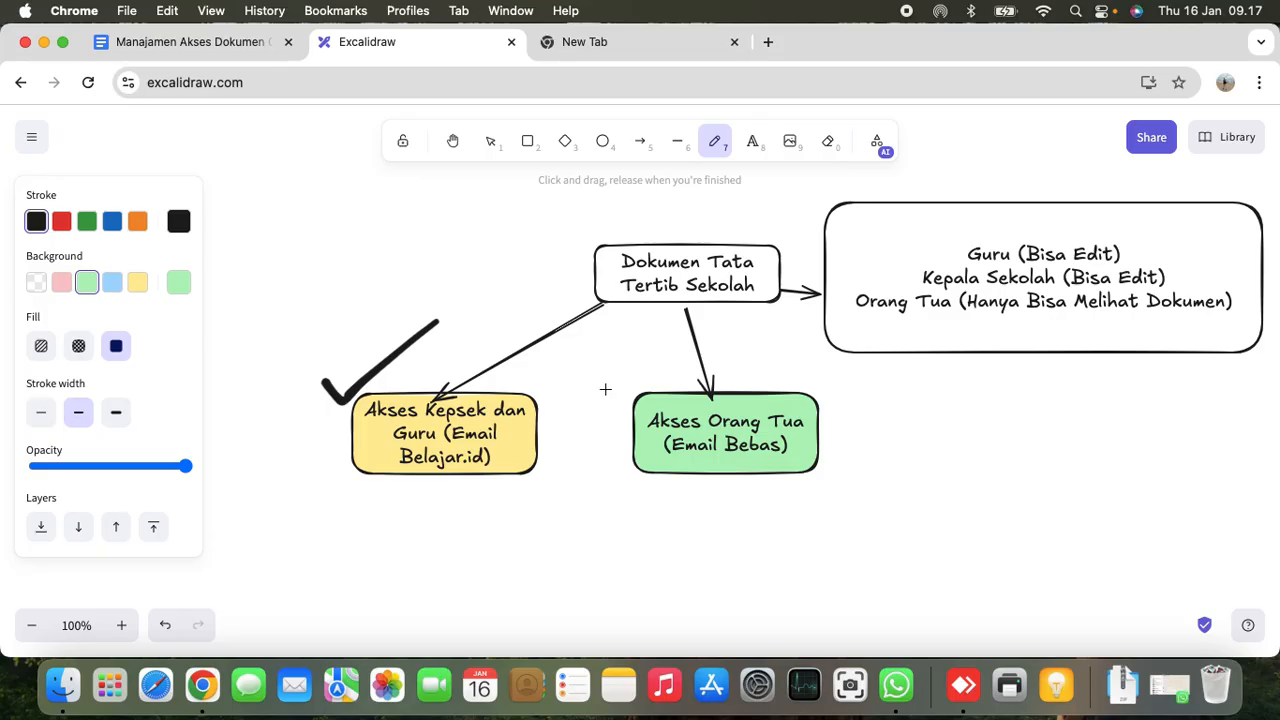
pyautogui.moveTo(604, 382)
pyautogui.mouseDown()
pyautogui.moveTo(636, 367)
pyautogui.moveTo(682, 336)
pyautogui.mouseUp()
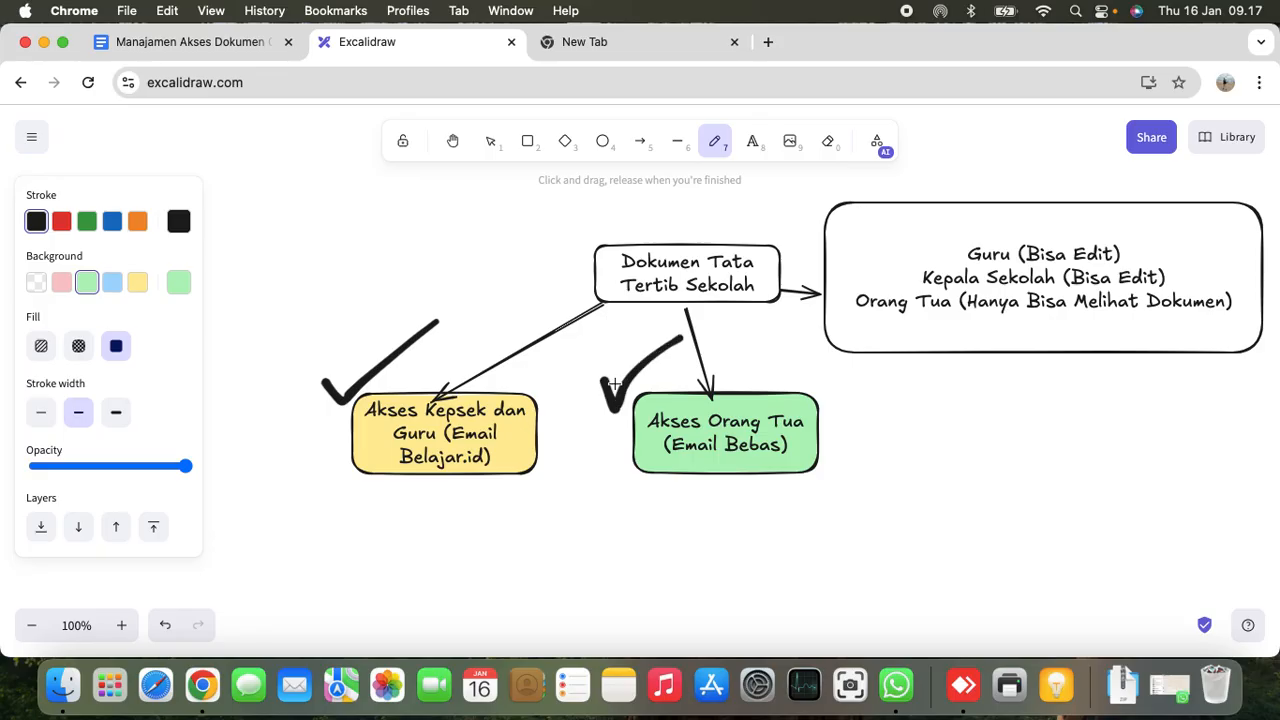